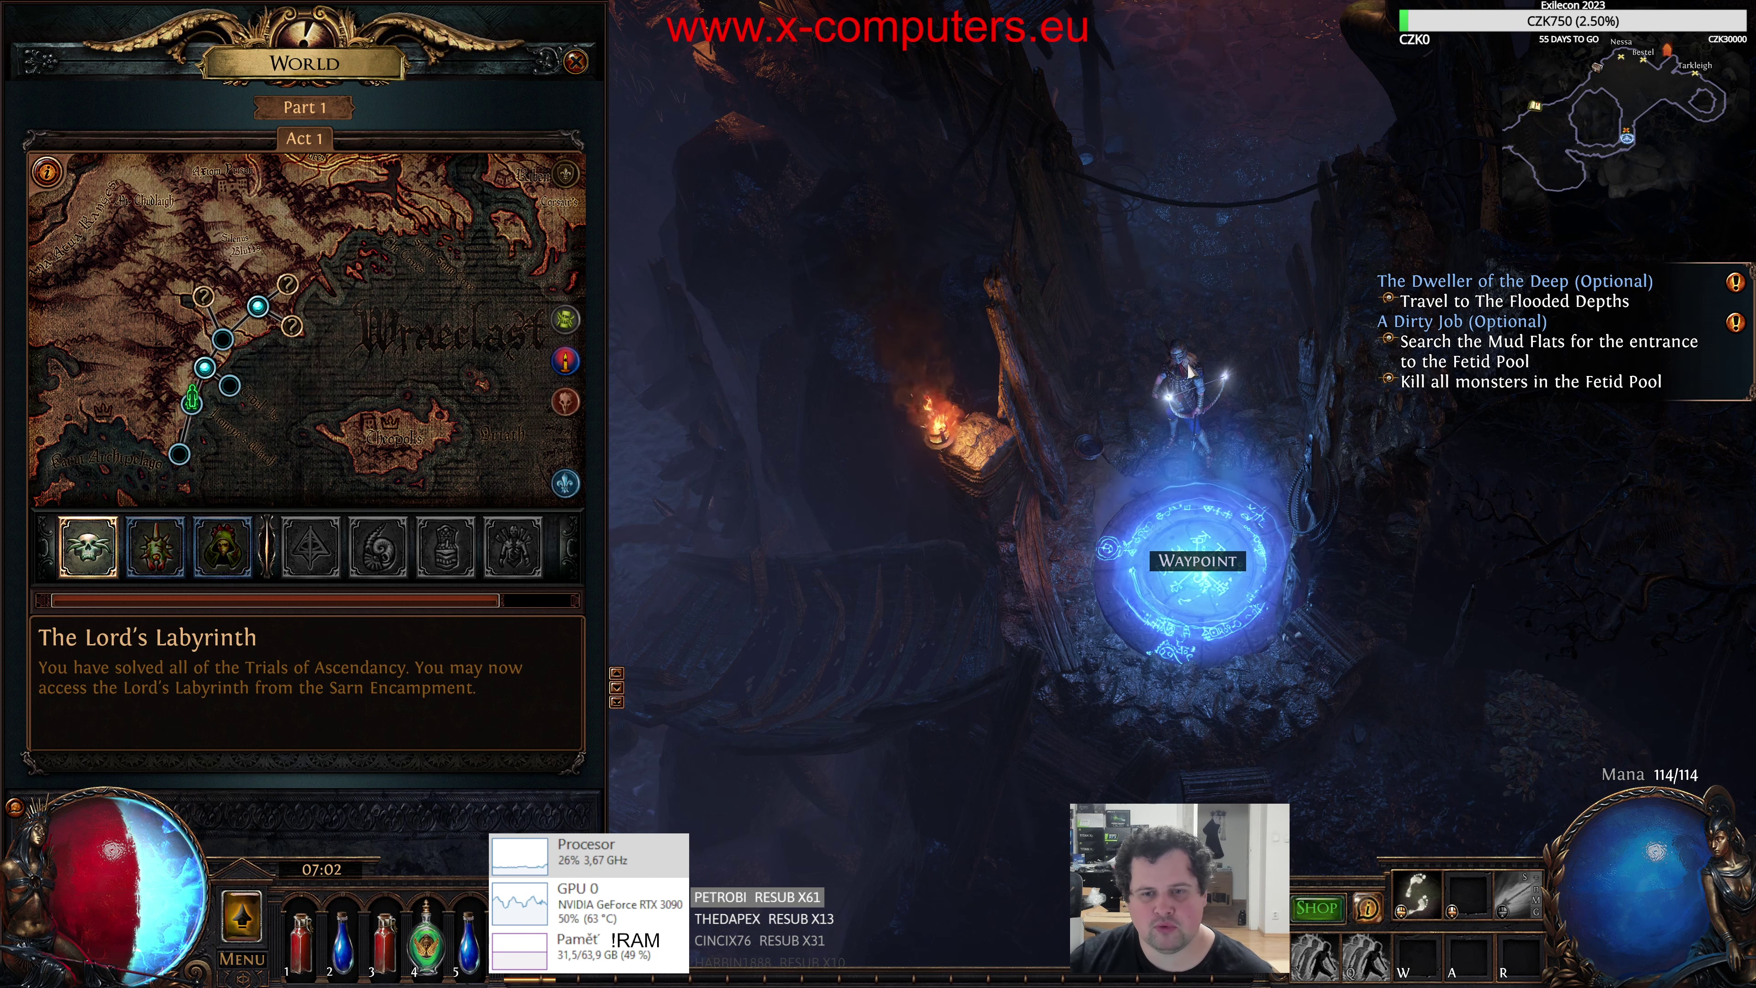
# - Close the world map, walk from the waypoint into town towards the stash, and check the character sheet
pyautogui.press('u')
pyautogui.click(1187, 335)
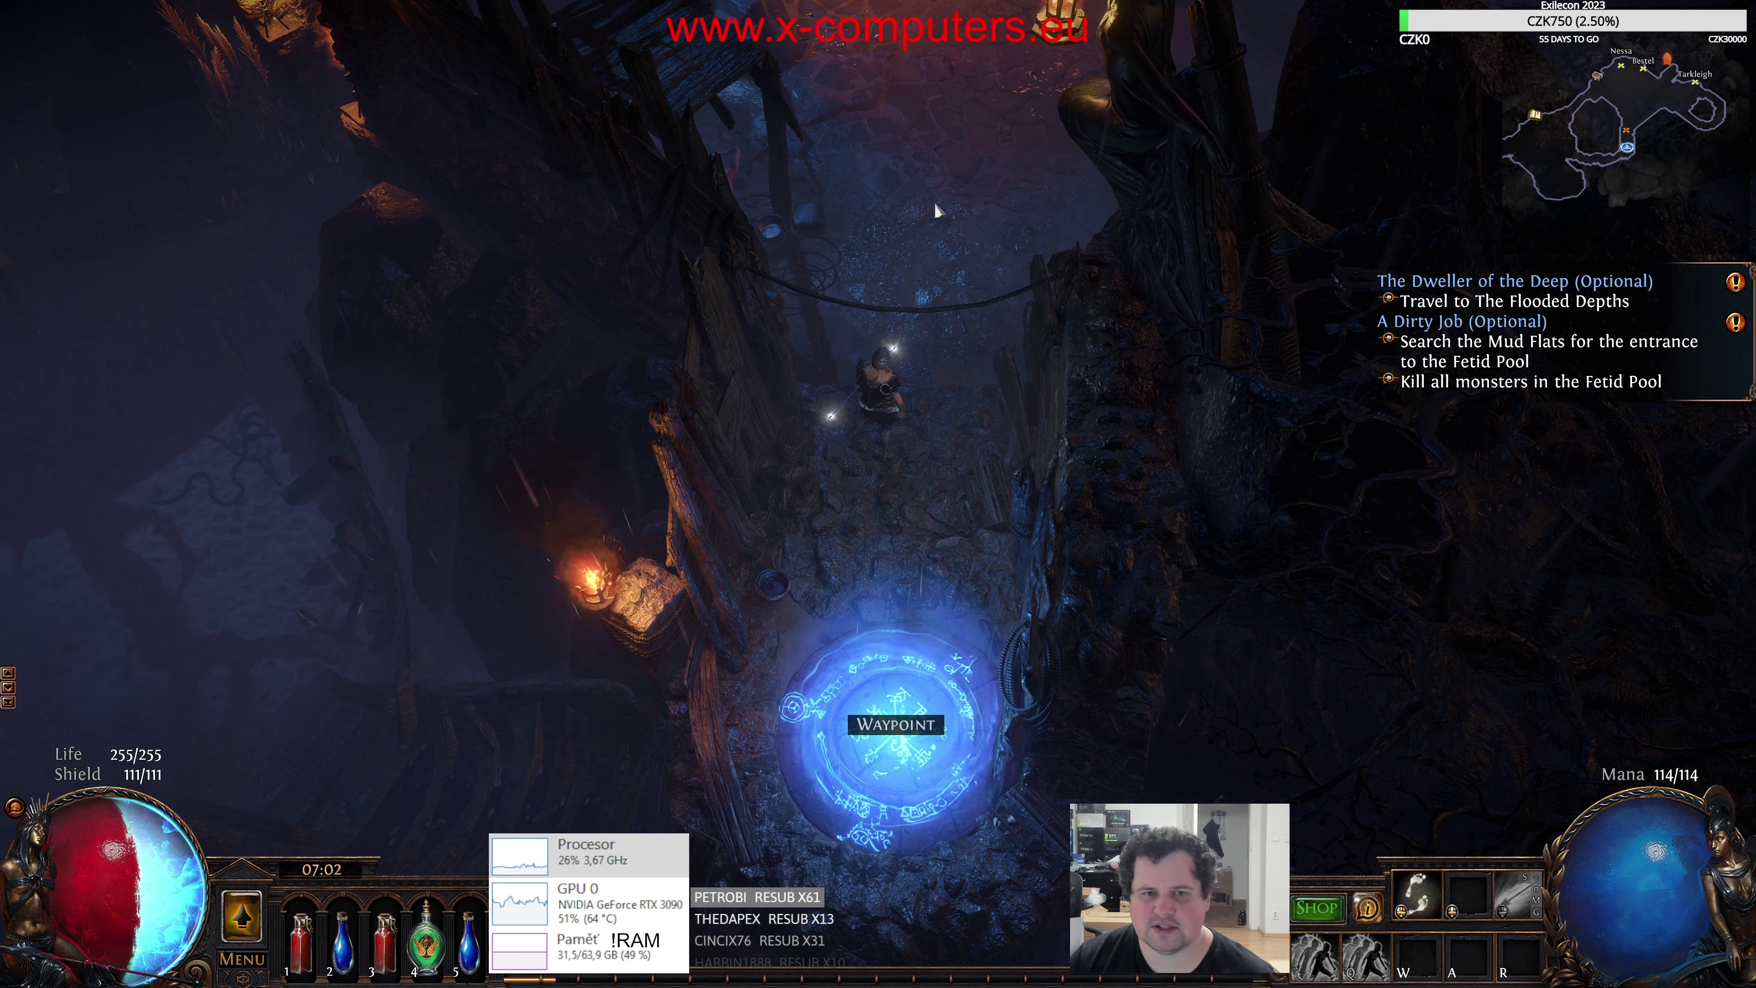
pyautogui.moveTo(935, 209)
pyautogui.mouseDown()
pyautogui.moveTo(808, 290)
pyautogui.moveTo(915, 302)
pyautogui.mouseUp()
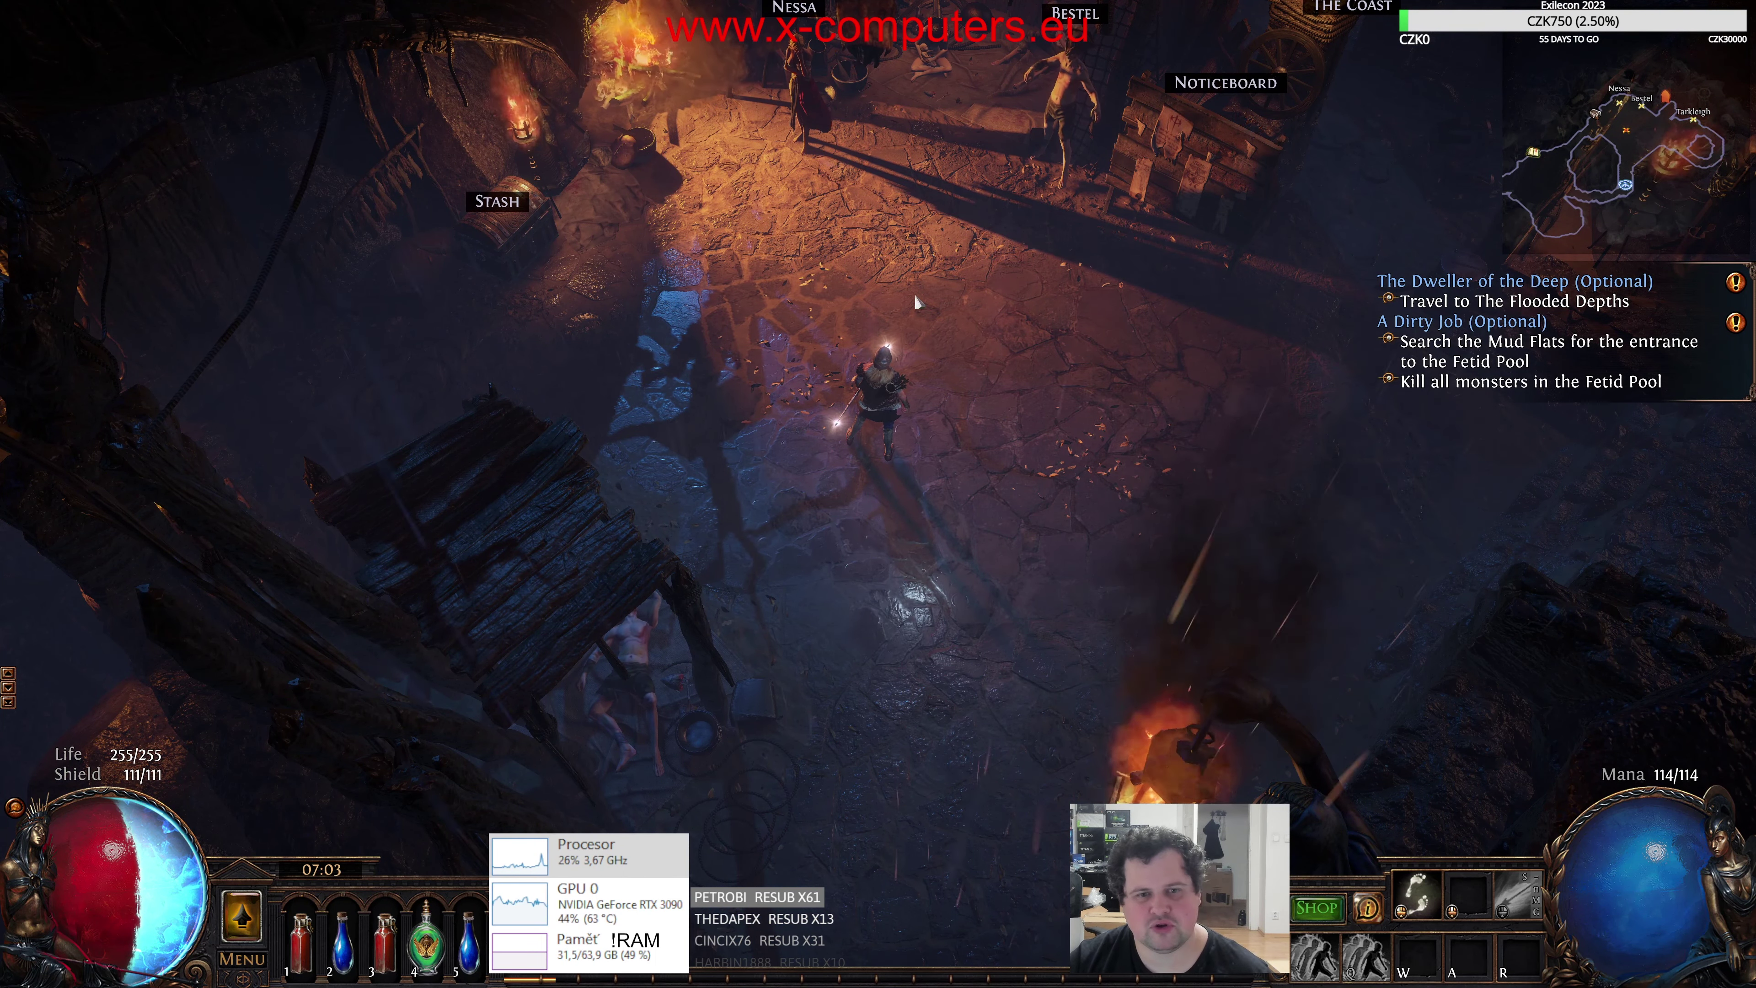
pyautogui.click(916, 301)
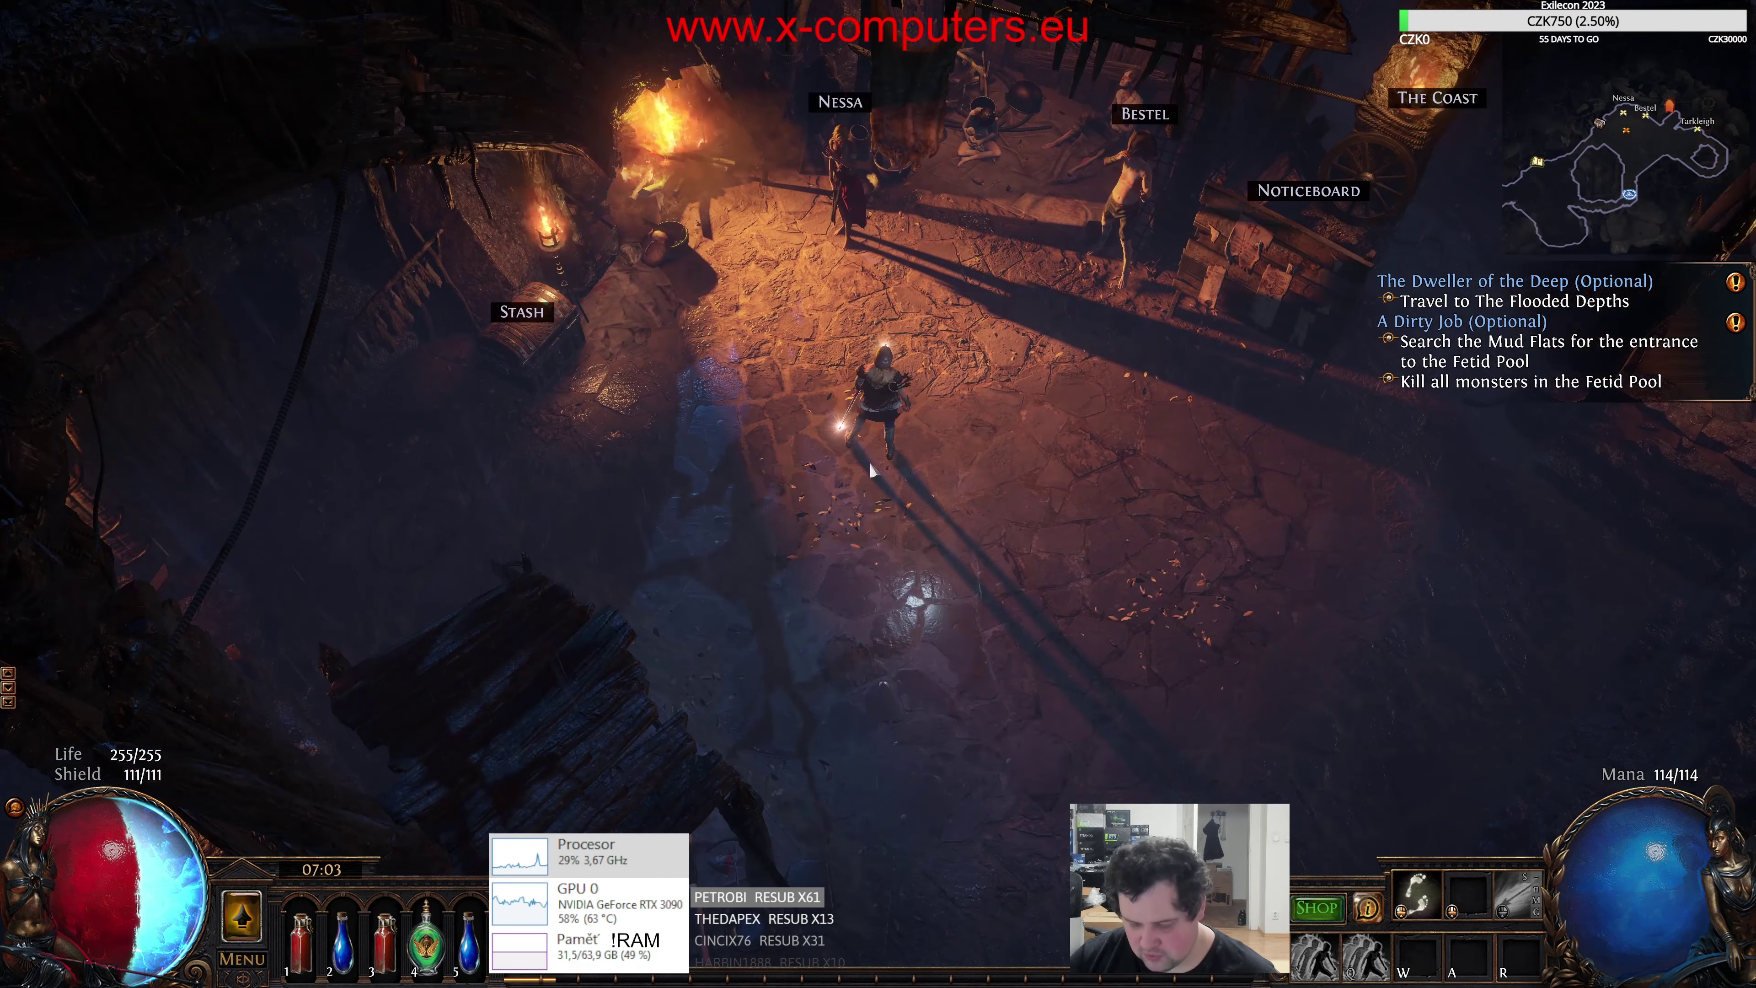
pyautogui.press('c')
pyautogui.press('c')
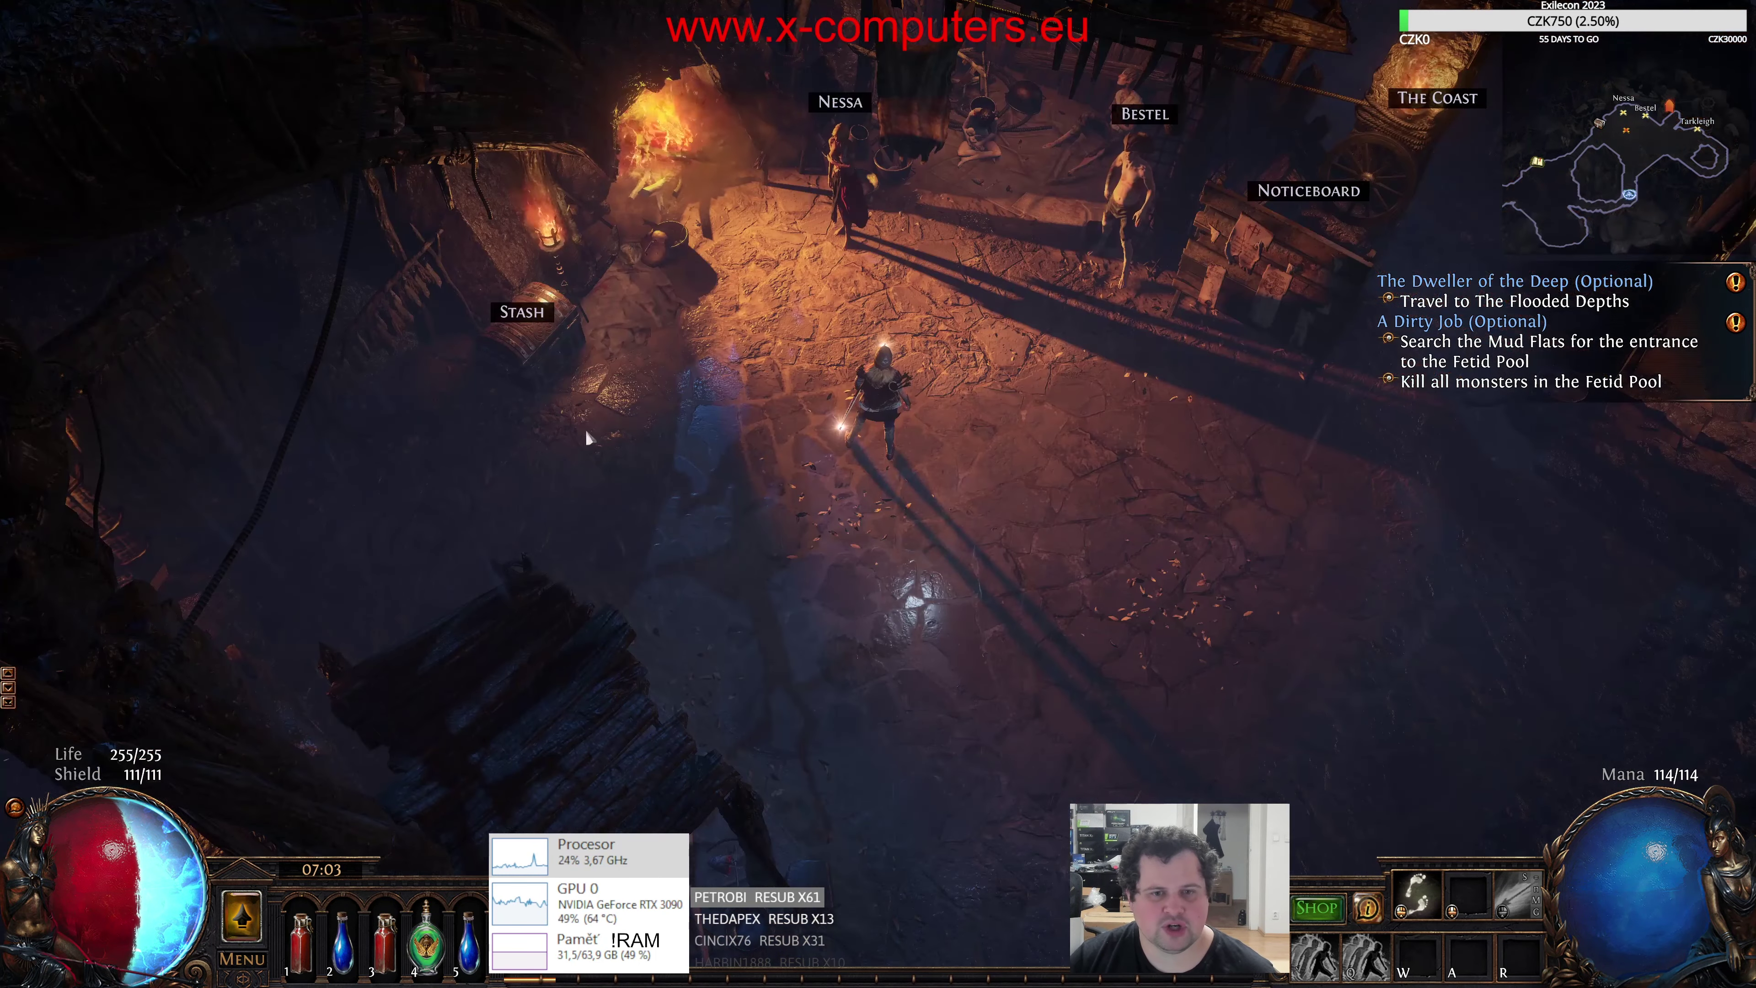
# - Take one Scroll of Wisdom and one silver-grey currency orb from the currency stash tab into the inventory
pyautogui.click(525, 318)
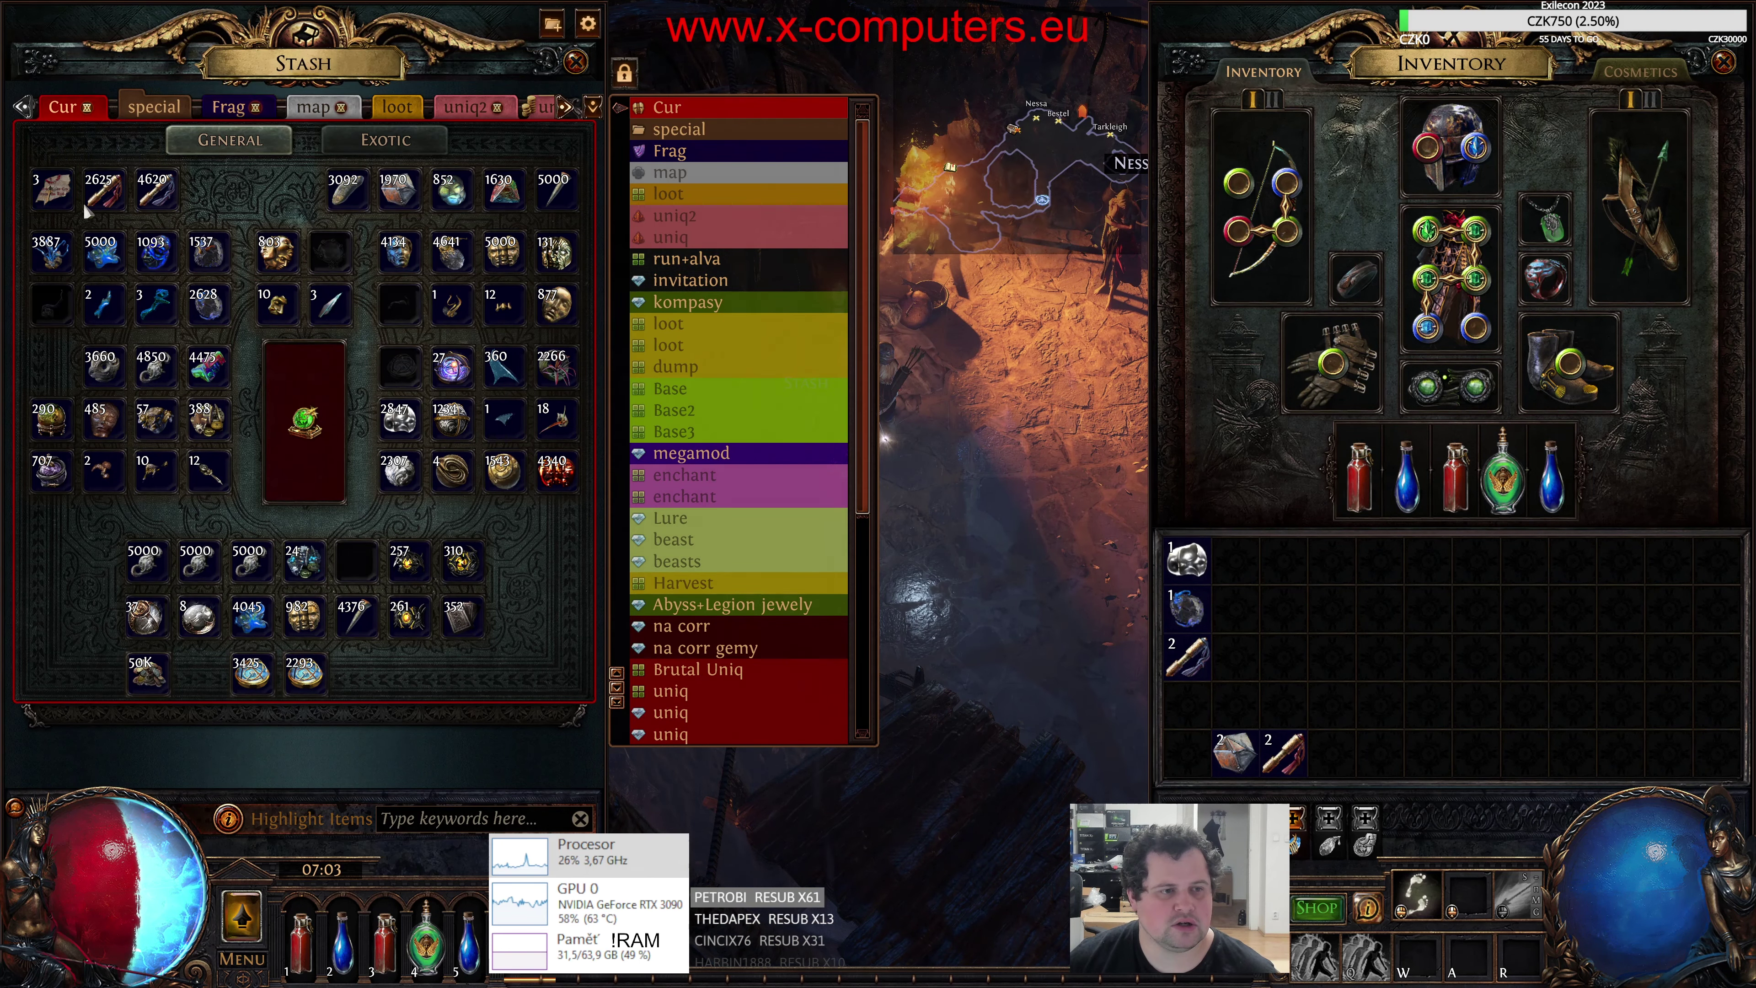
pyautogui.keyDown('shift'); pyautogui.click(90, 204); pyautogui.keyUp('shift')
pyautogui.press('Return')
pyautogui.click(1379, 657)
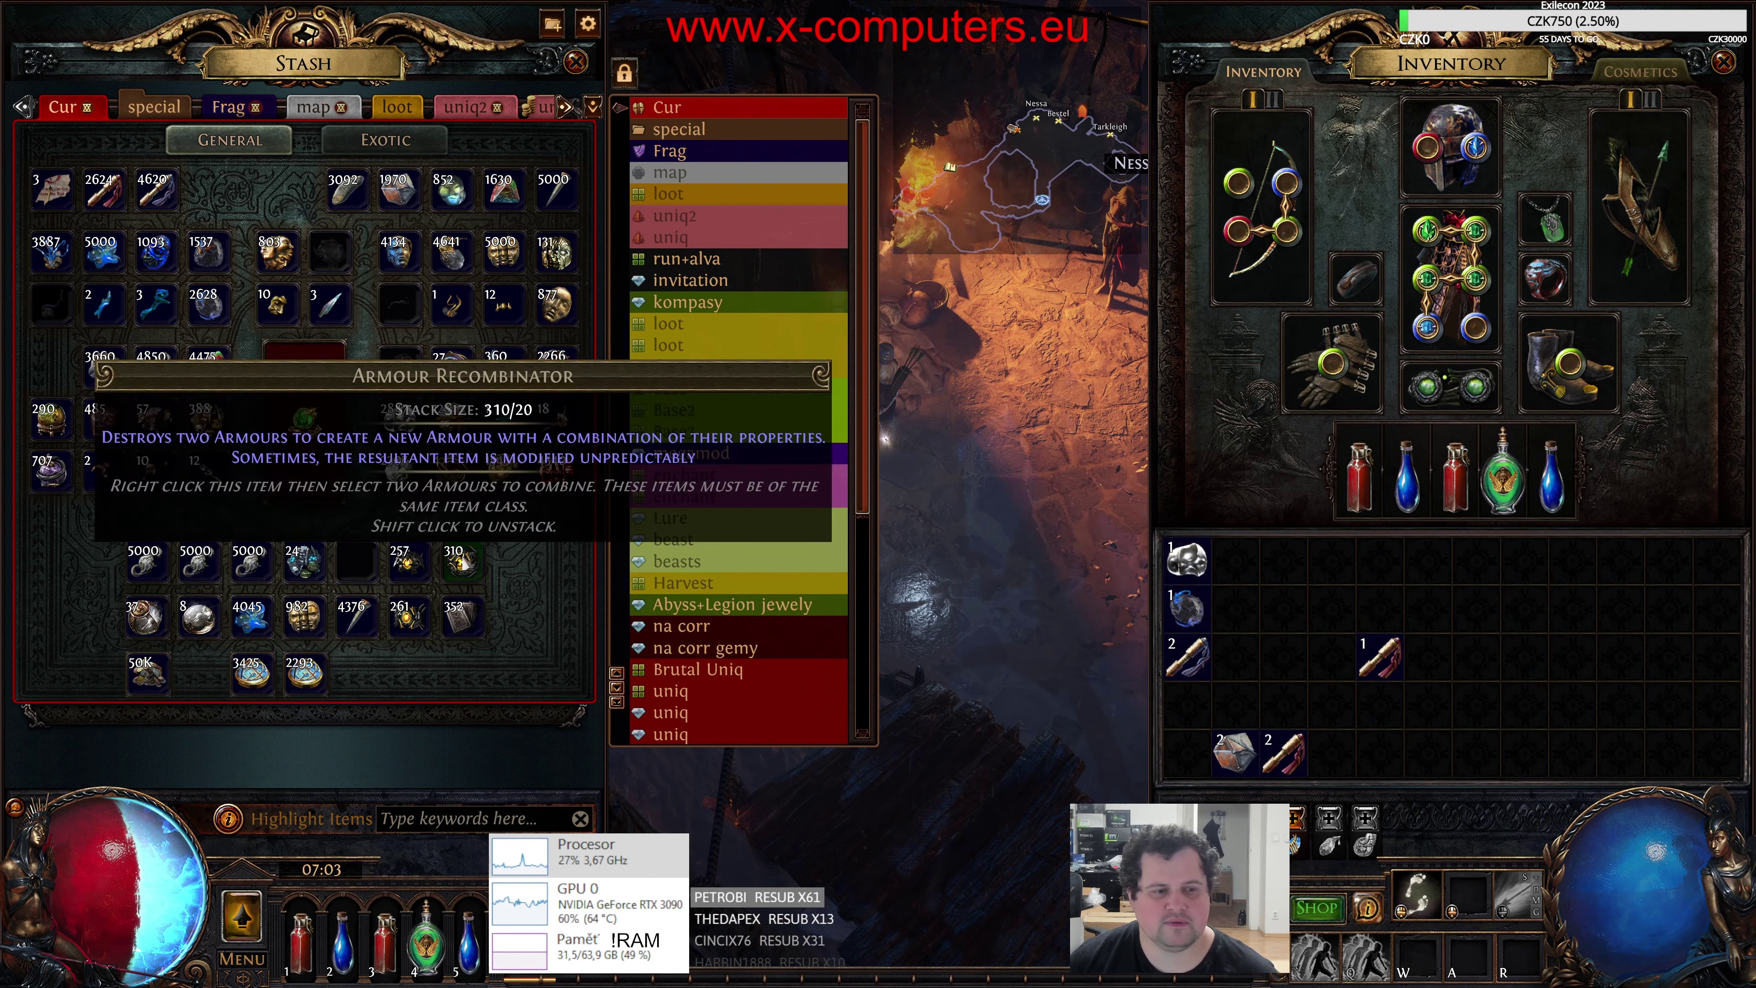
pyautogui.keyDown('shift'); pyautogui.click(398, 471); pyautogui.keyUp('shift')
pyautogui.press('Return')
pyautogui.click(1427, 657)
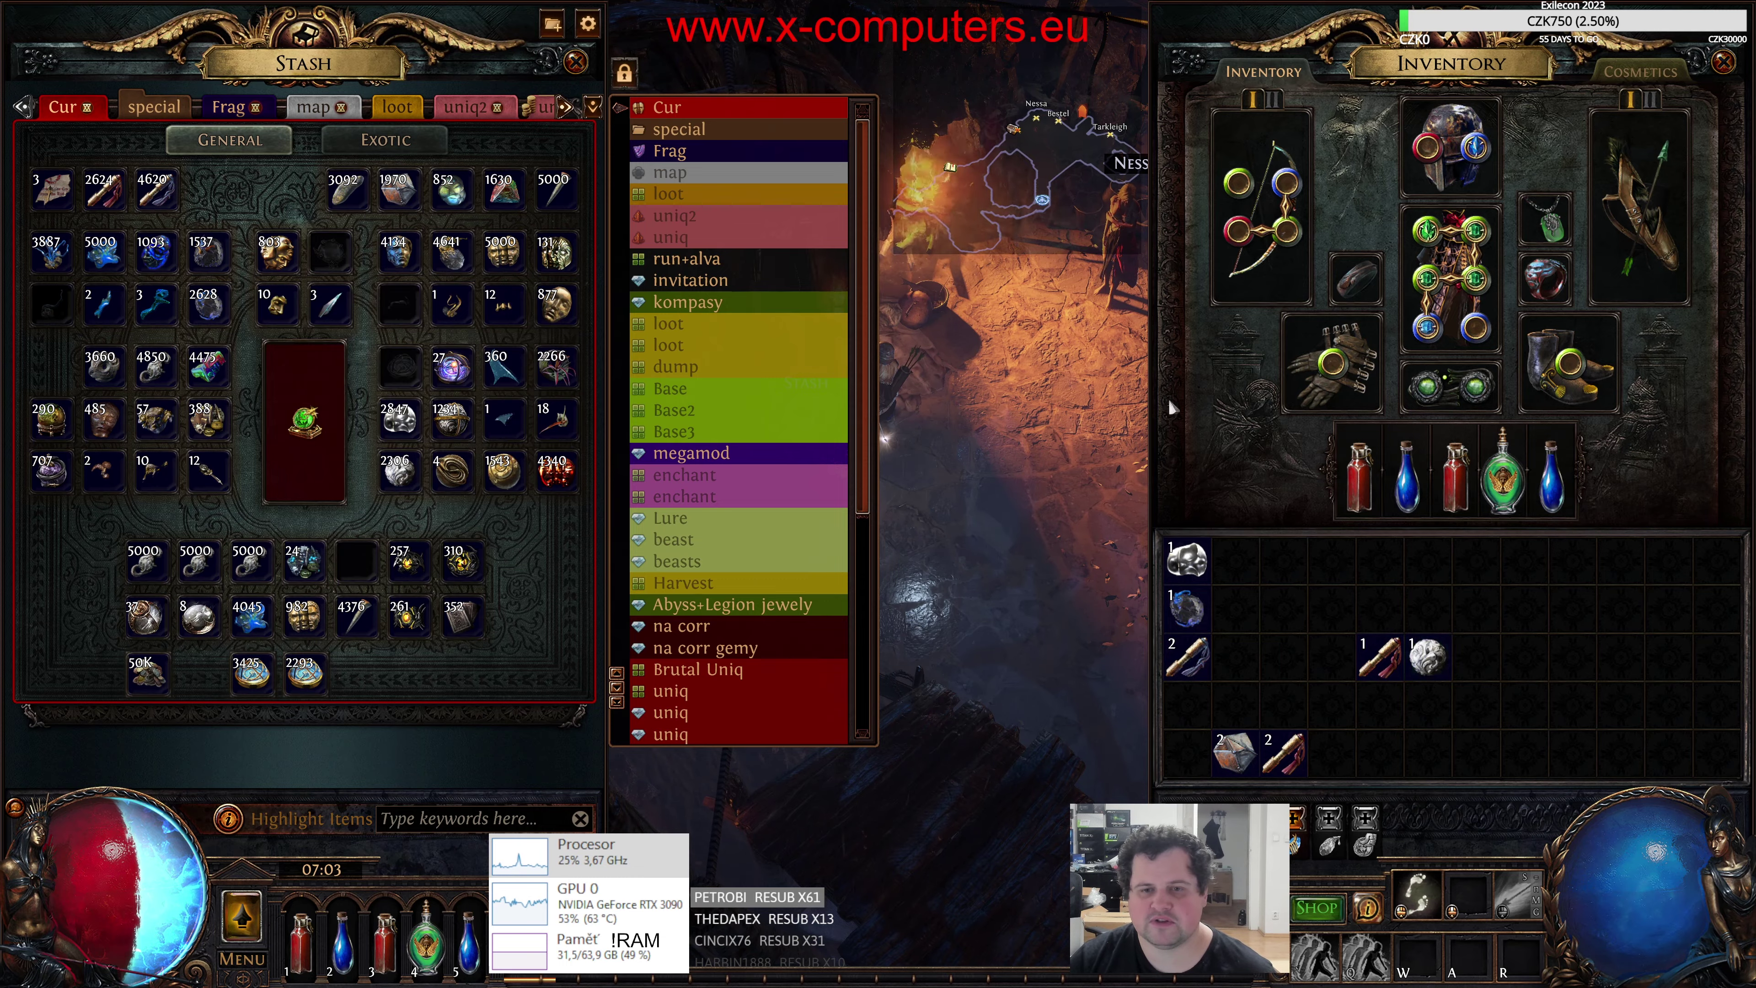
# - Trade the Scroll of Wisdom and the grey orb to Nessa for a Book of Regression
pyautogui.press('Escape')
pyautogui.click(1136, 221)
pyautogui.click(882, 322)
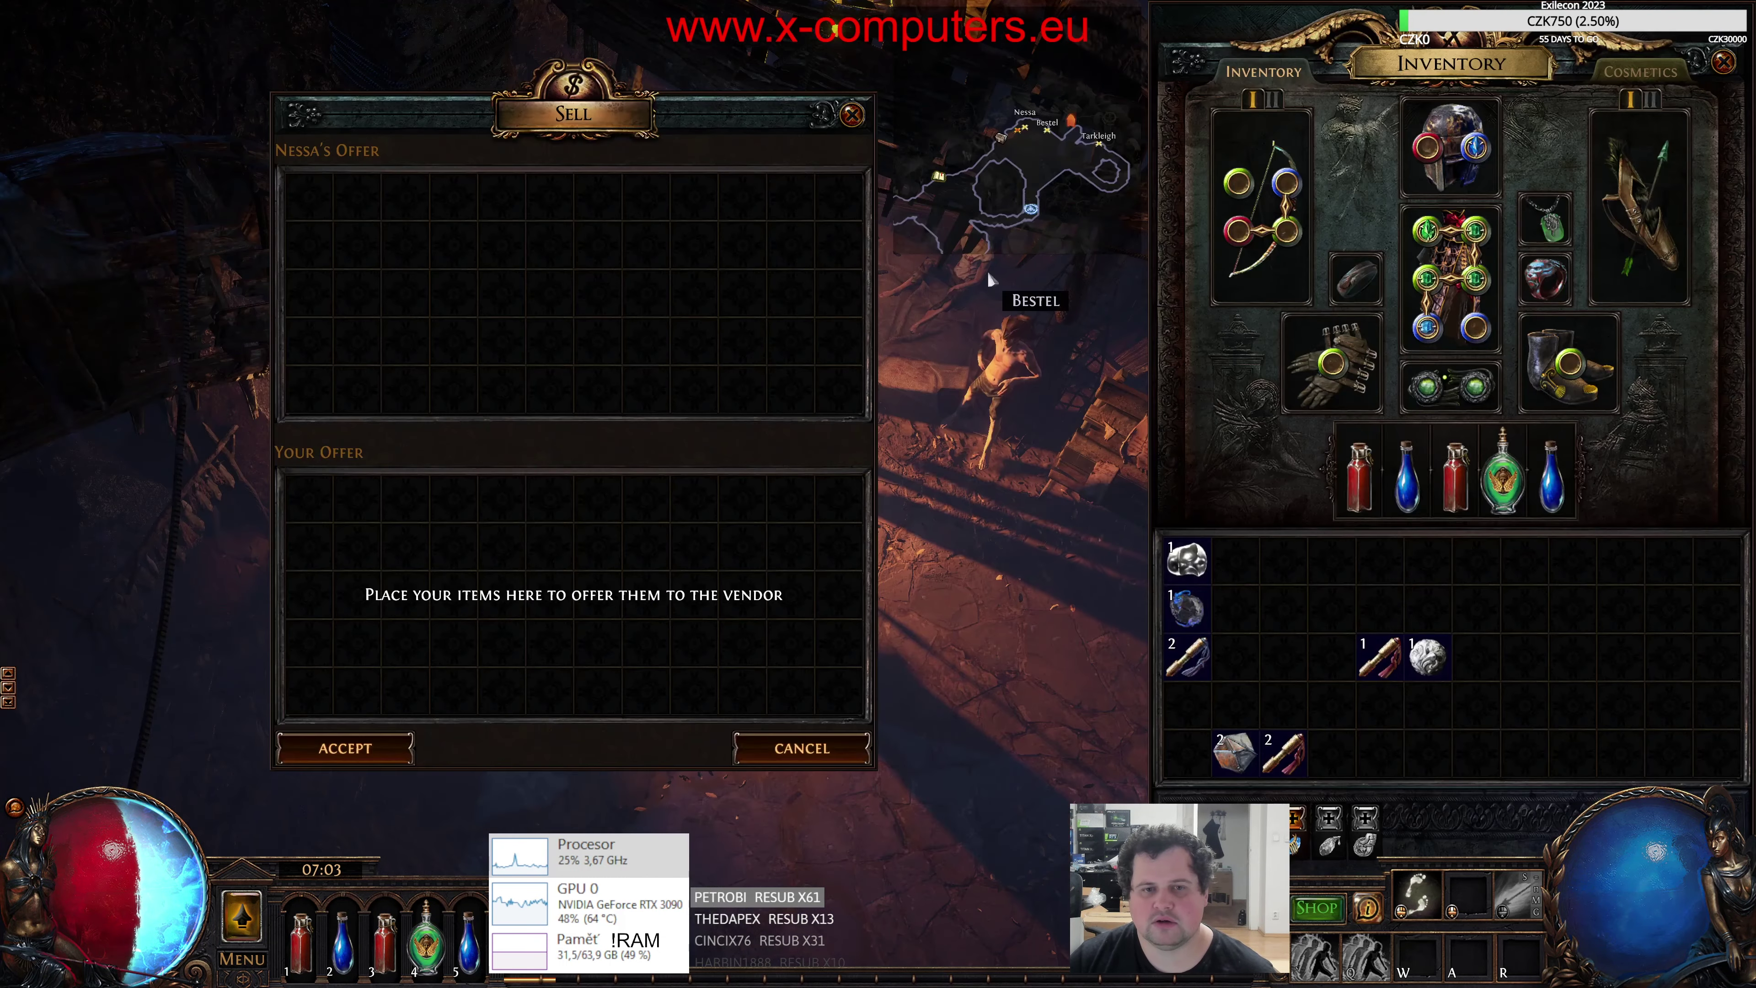
pyautogui.keyDown('ctrl'); pyautogui.click(1379, 657); pyautogui.keyUp('ctrl')
pyautogui.keyDown('ctrl'); pyautogui.click(1426, 658); pyautogui.keyUp('ctrl')
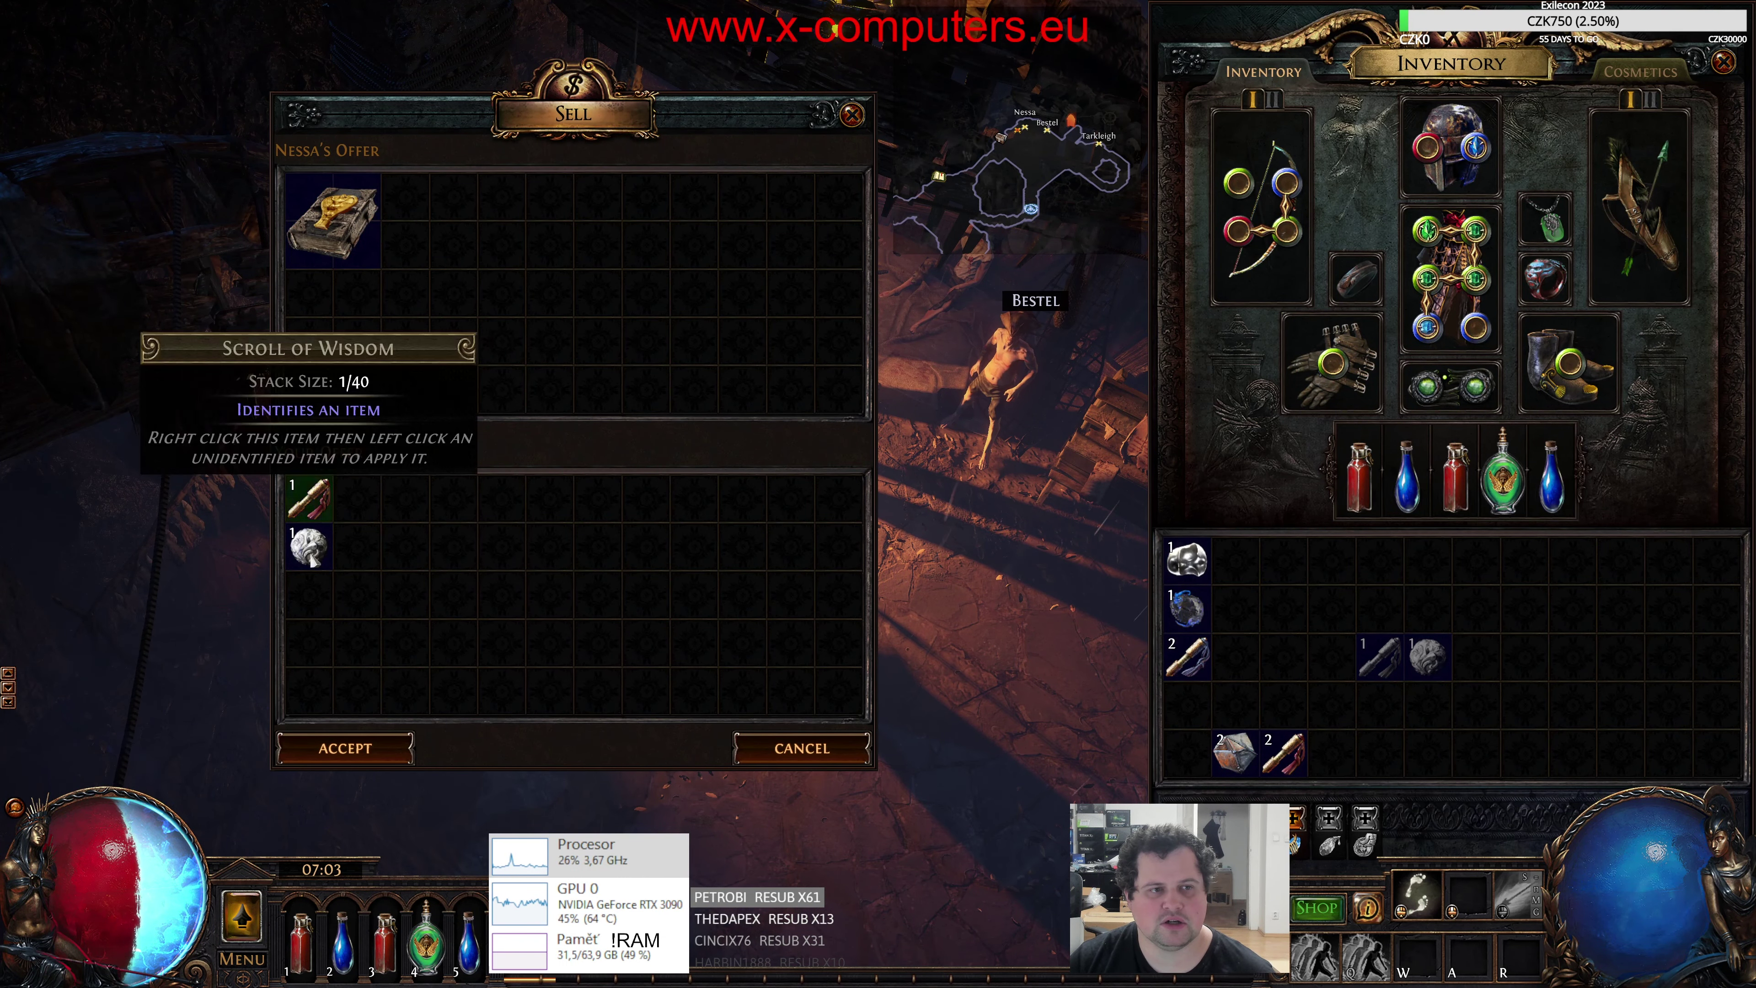
pyautogui.click(344, 748)
# - Use the Book of Regression to lower the character by one level and check the character sheet
pyautogui.press('i')
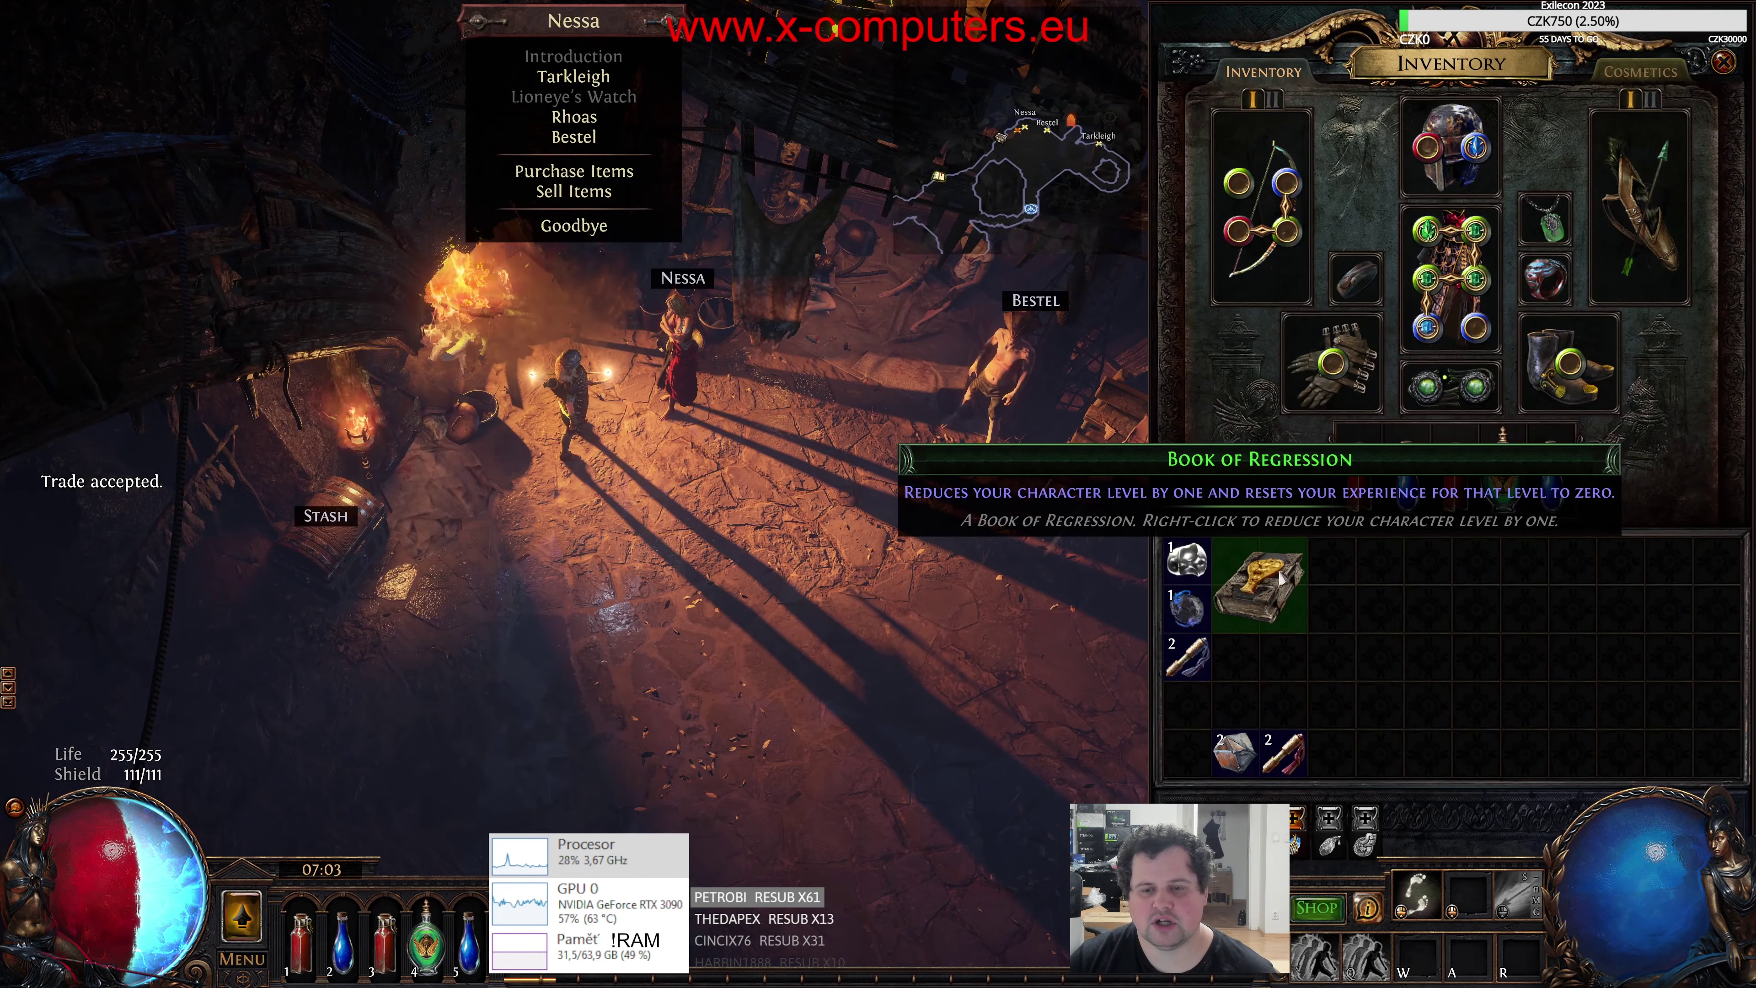
pyautogui.rightClick(1279, 578)
pyautogui.press('i')
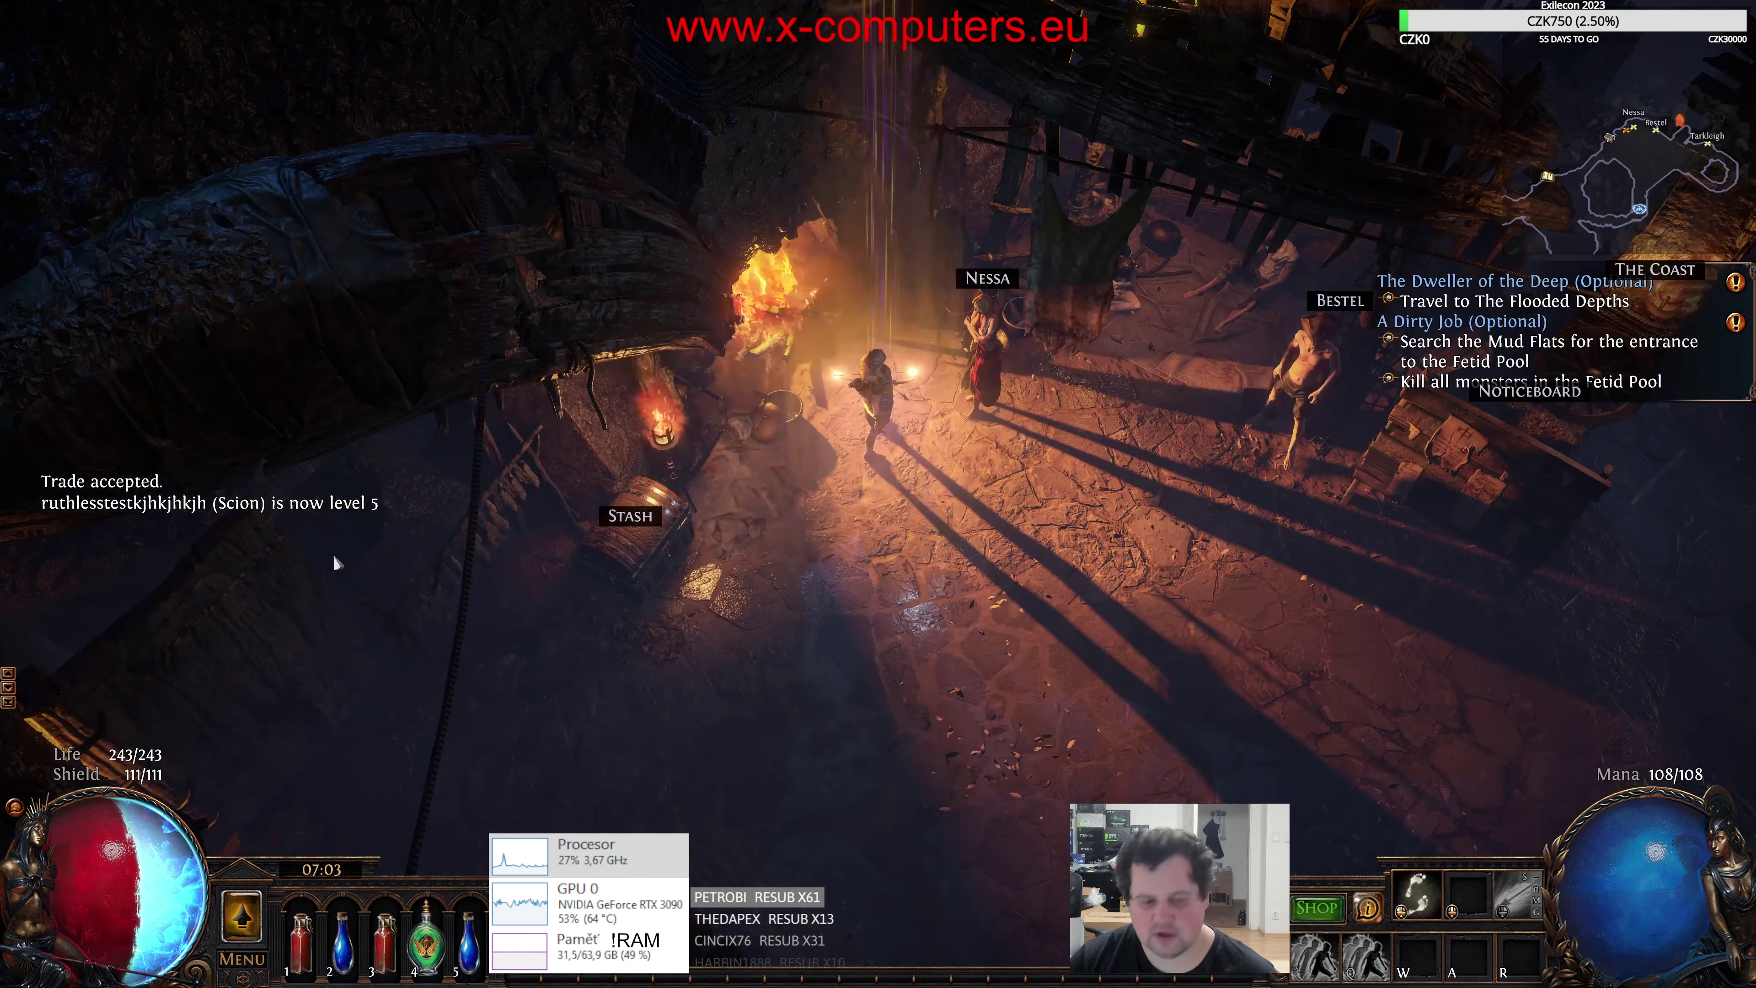
pyautogui.press('c')
pyautogui.press('c')
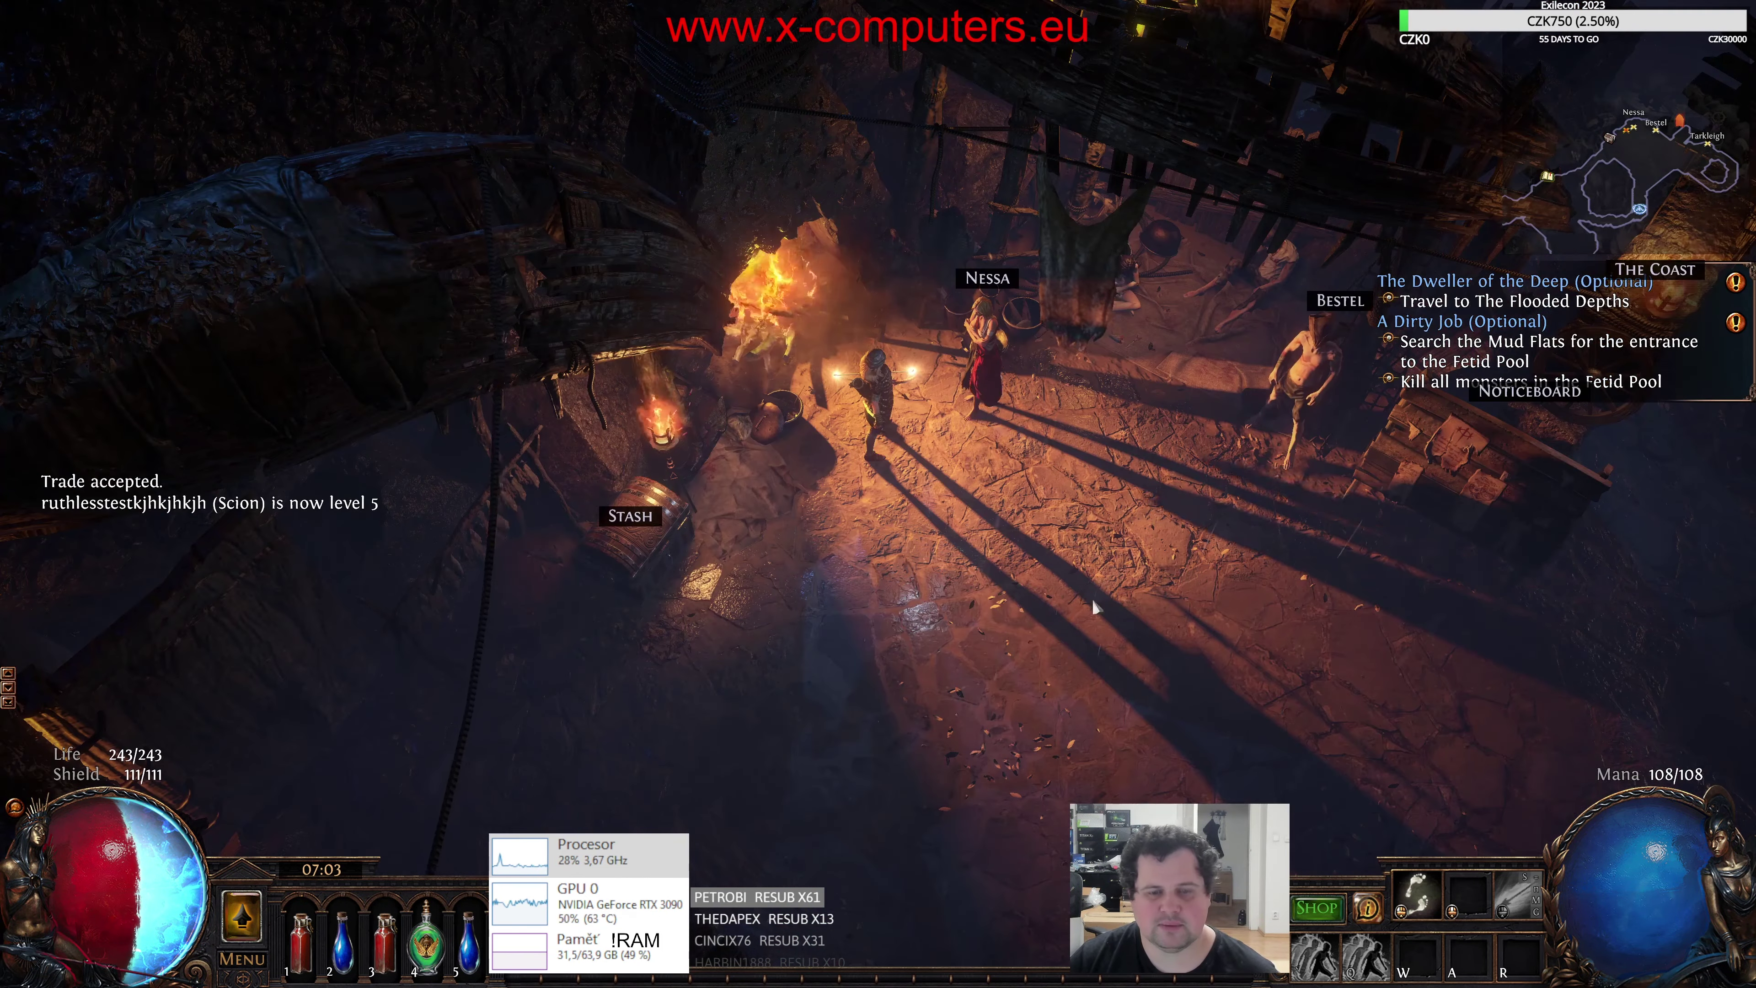
# - Walk the character away from Nessa and back out of town to the waypoint
pyautogui.moveTo(1093, 606); pyautogui.dragTo(914, 600)
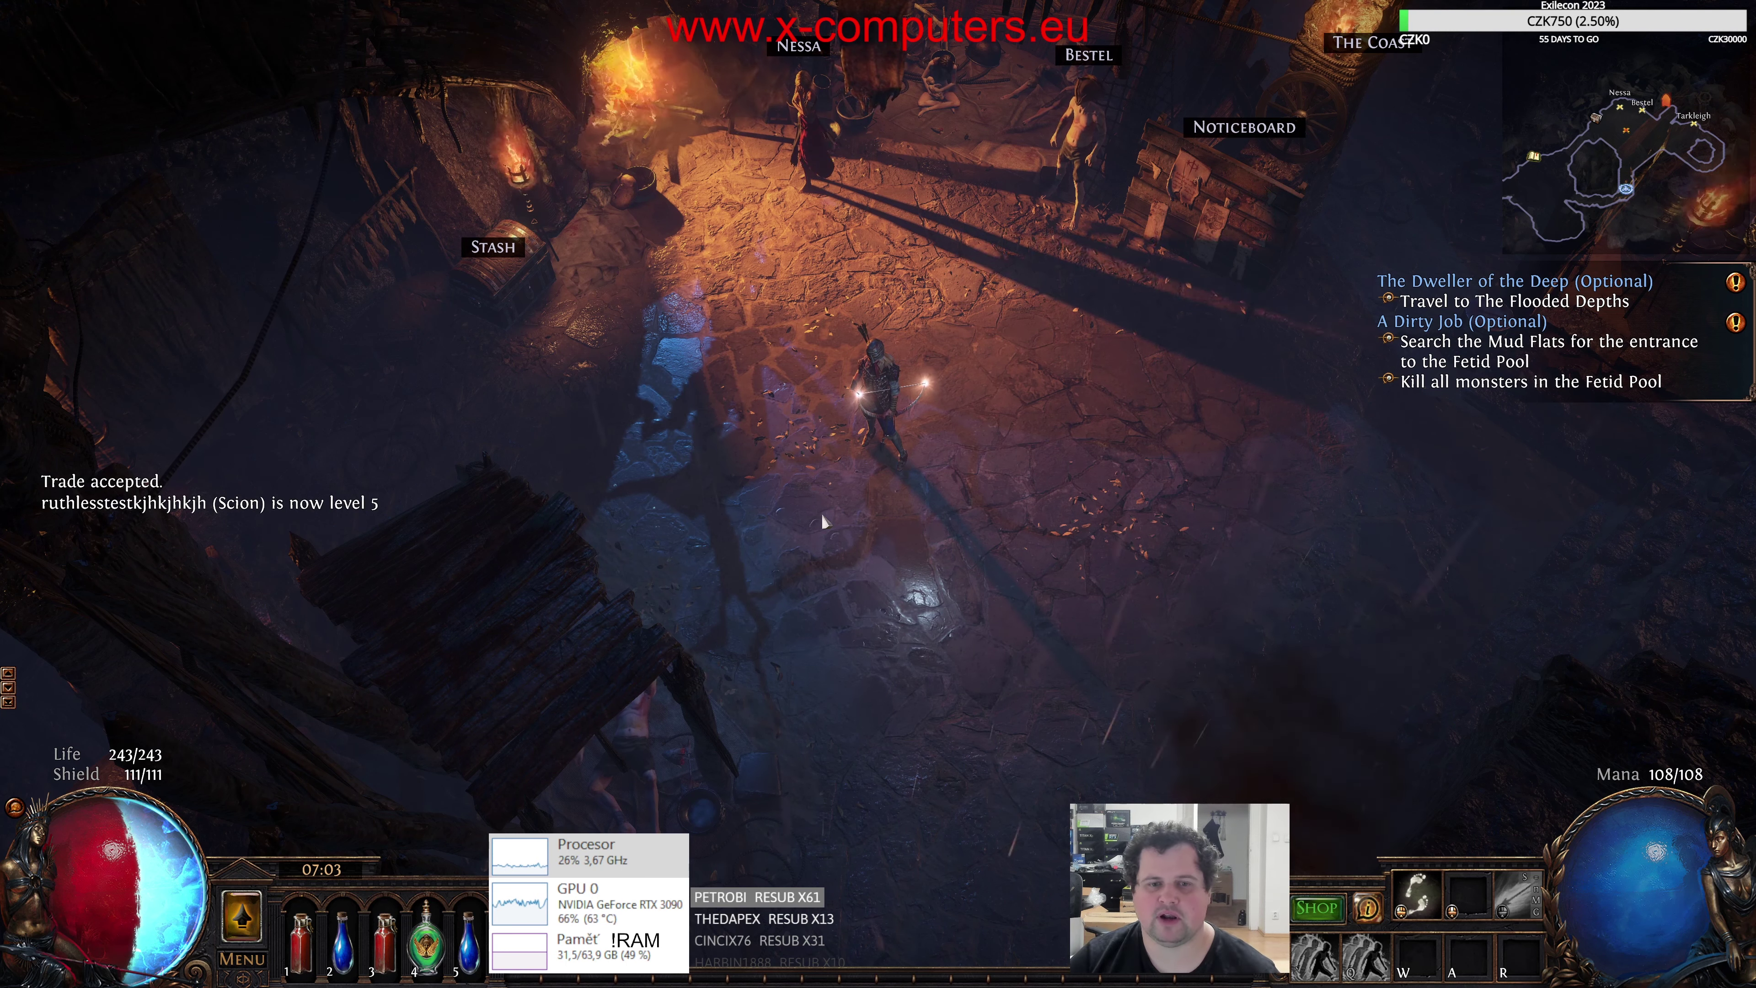
pyautogui.click(934, 421)
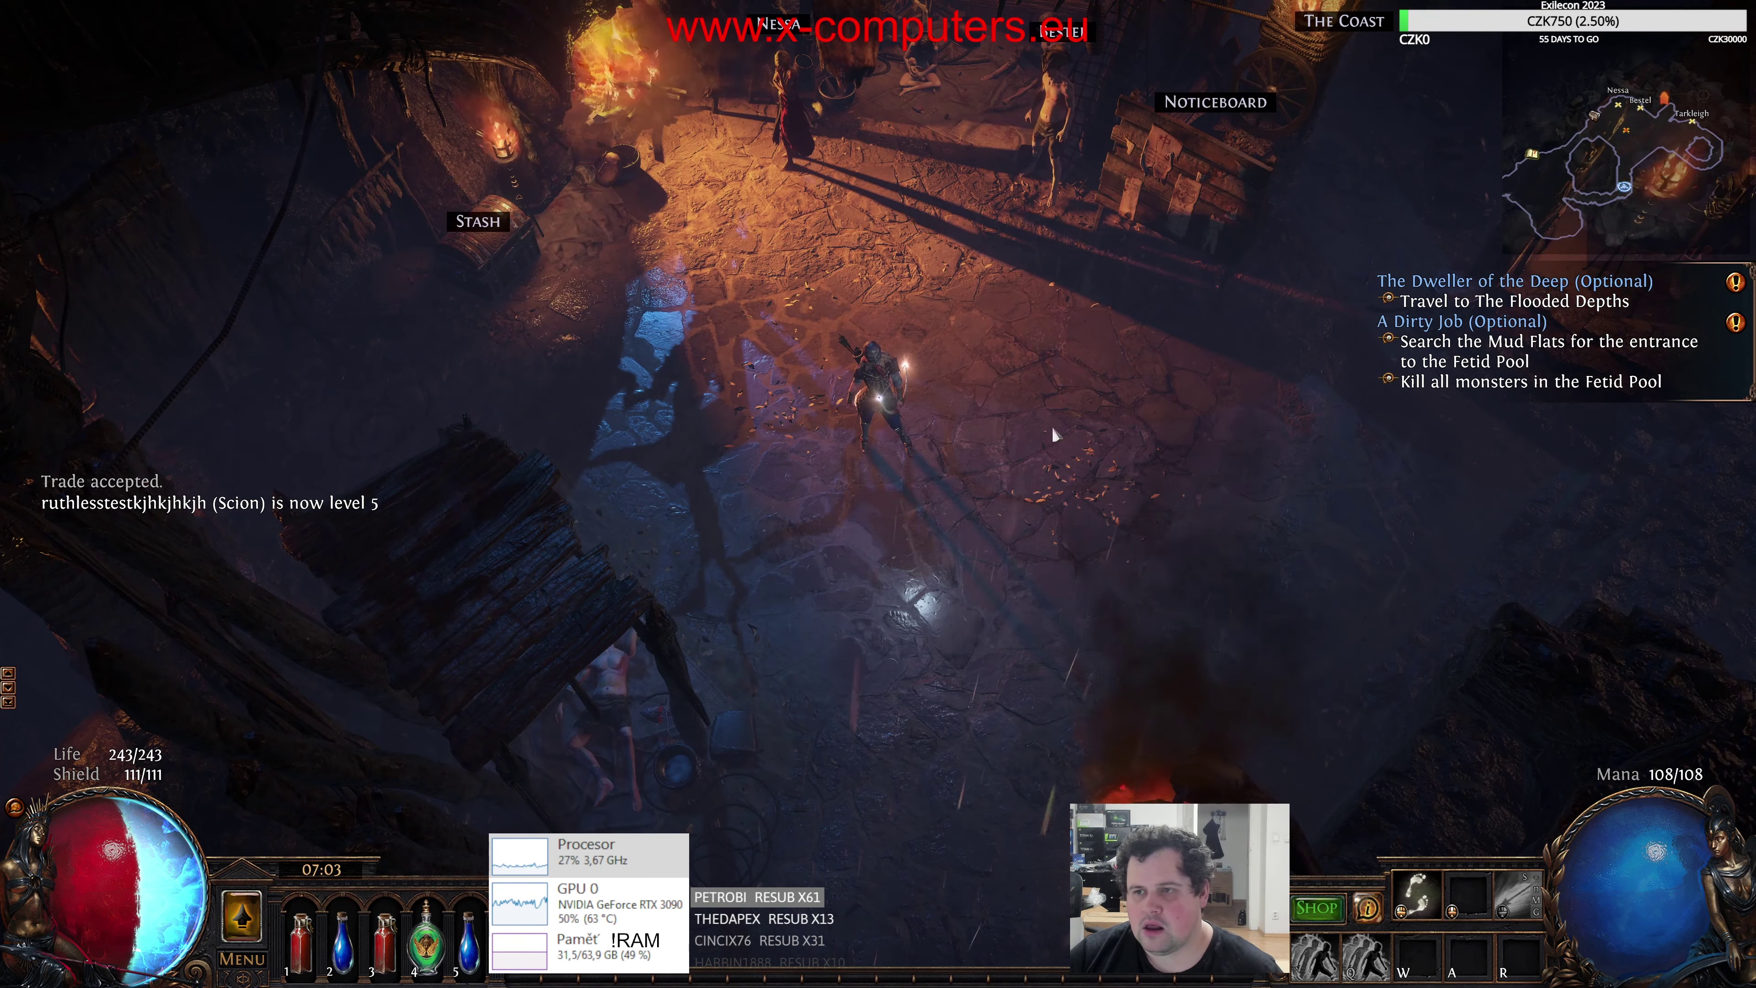
pyautogui.click(864, 387)
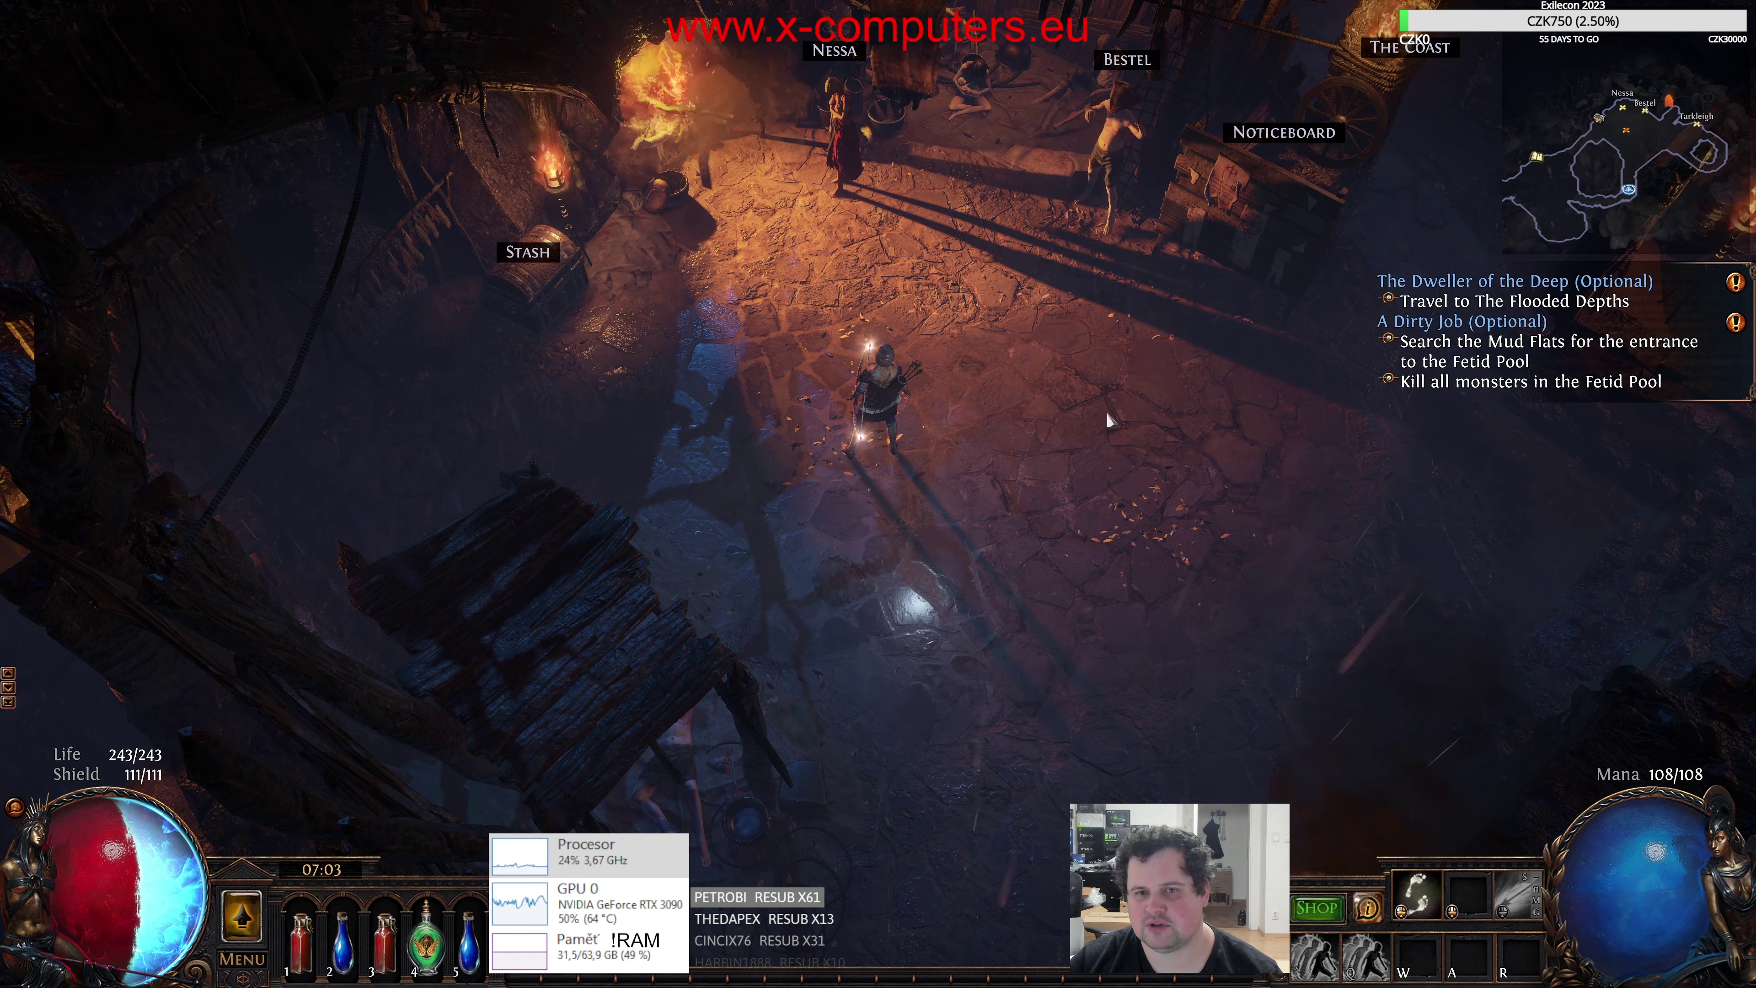
pyautogui.click(909, 596)
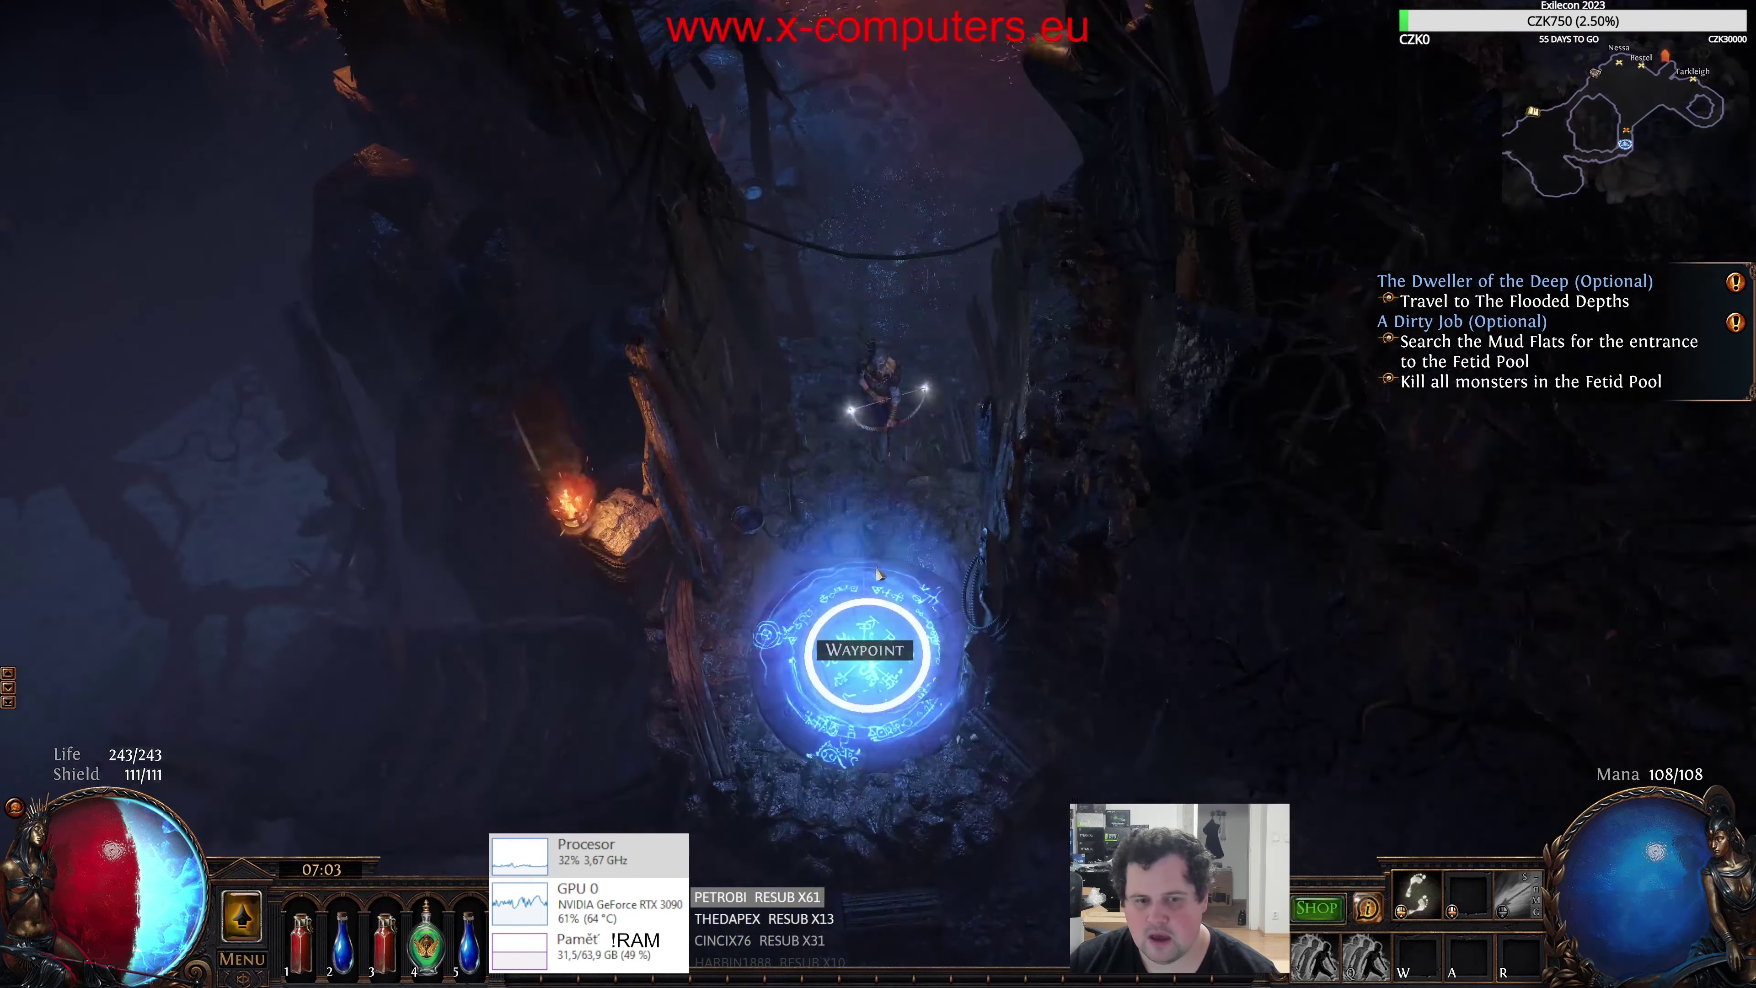
pyautogui.click(561, 482)
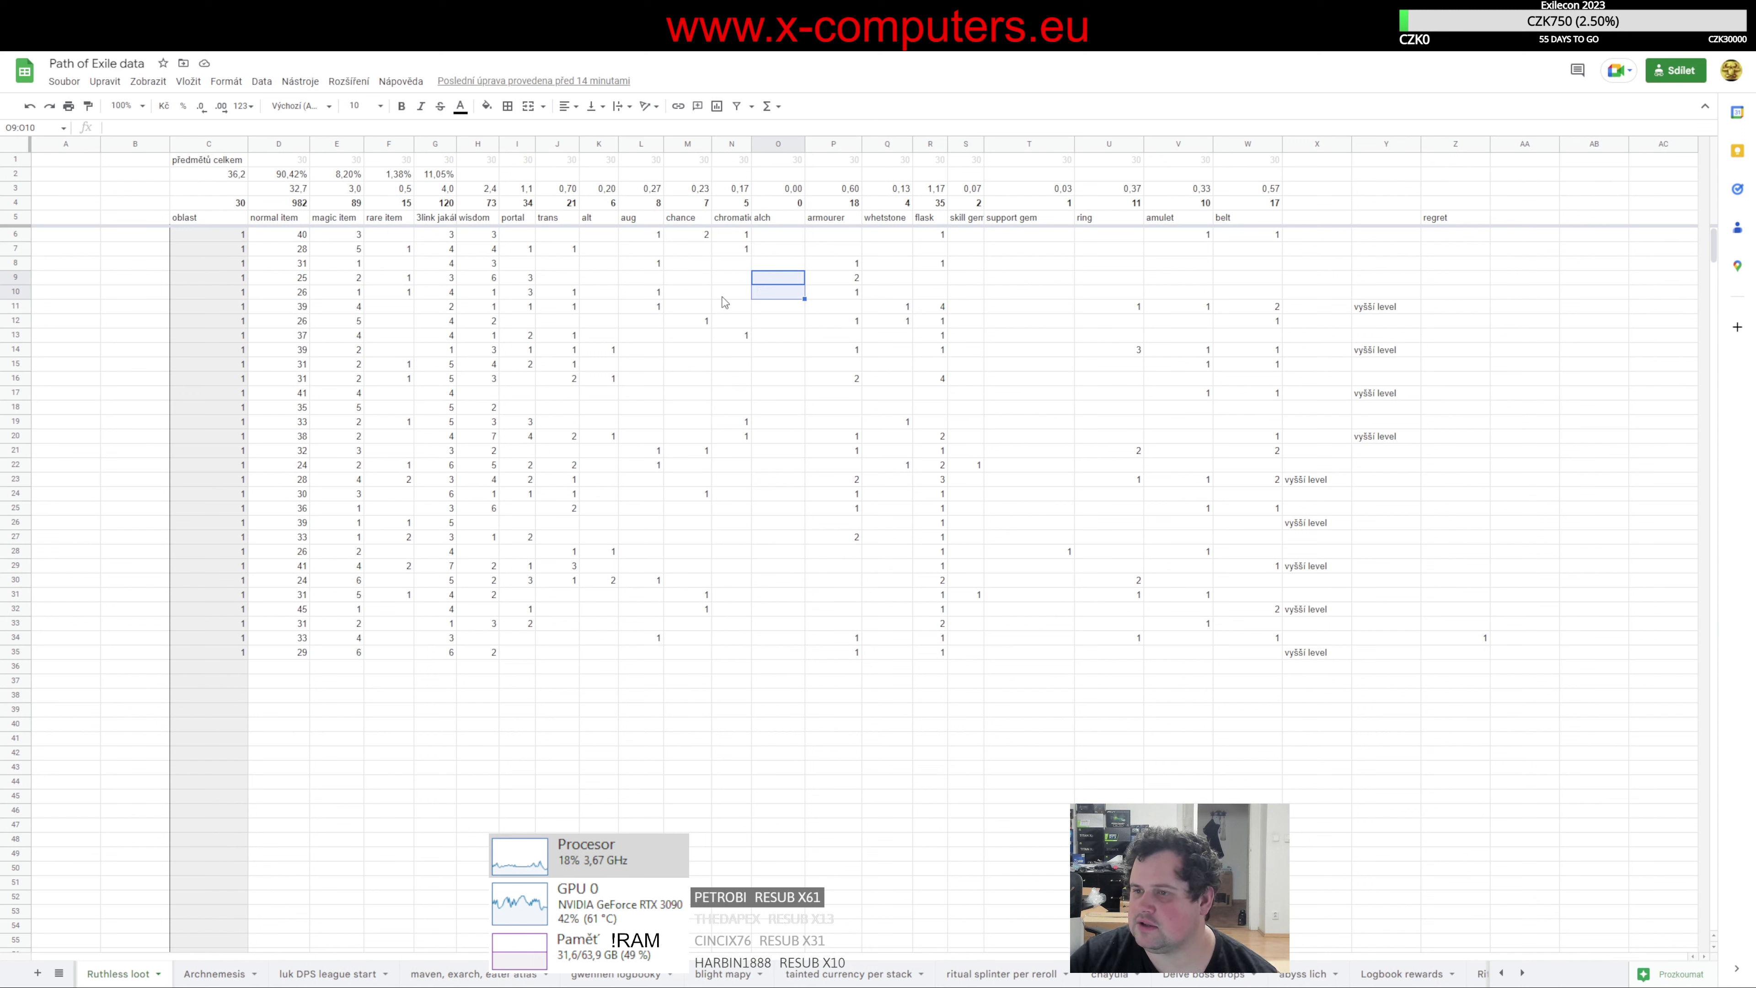
# - Check the předmětů celkem figure in C2 of the Ruthless loot sheet in the Path of Exile data spreadsheet
pyautogui.click(236, 179)
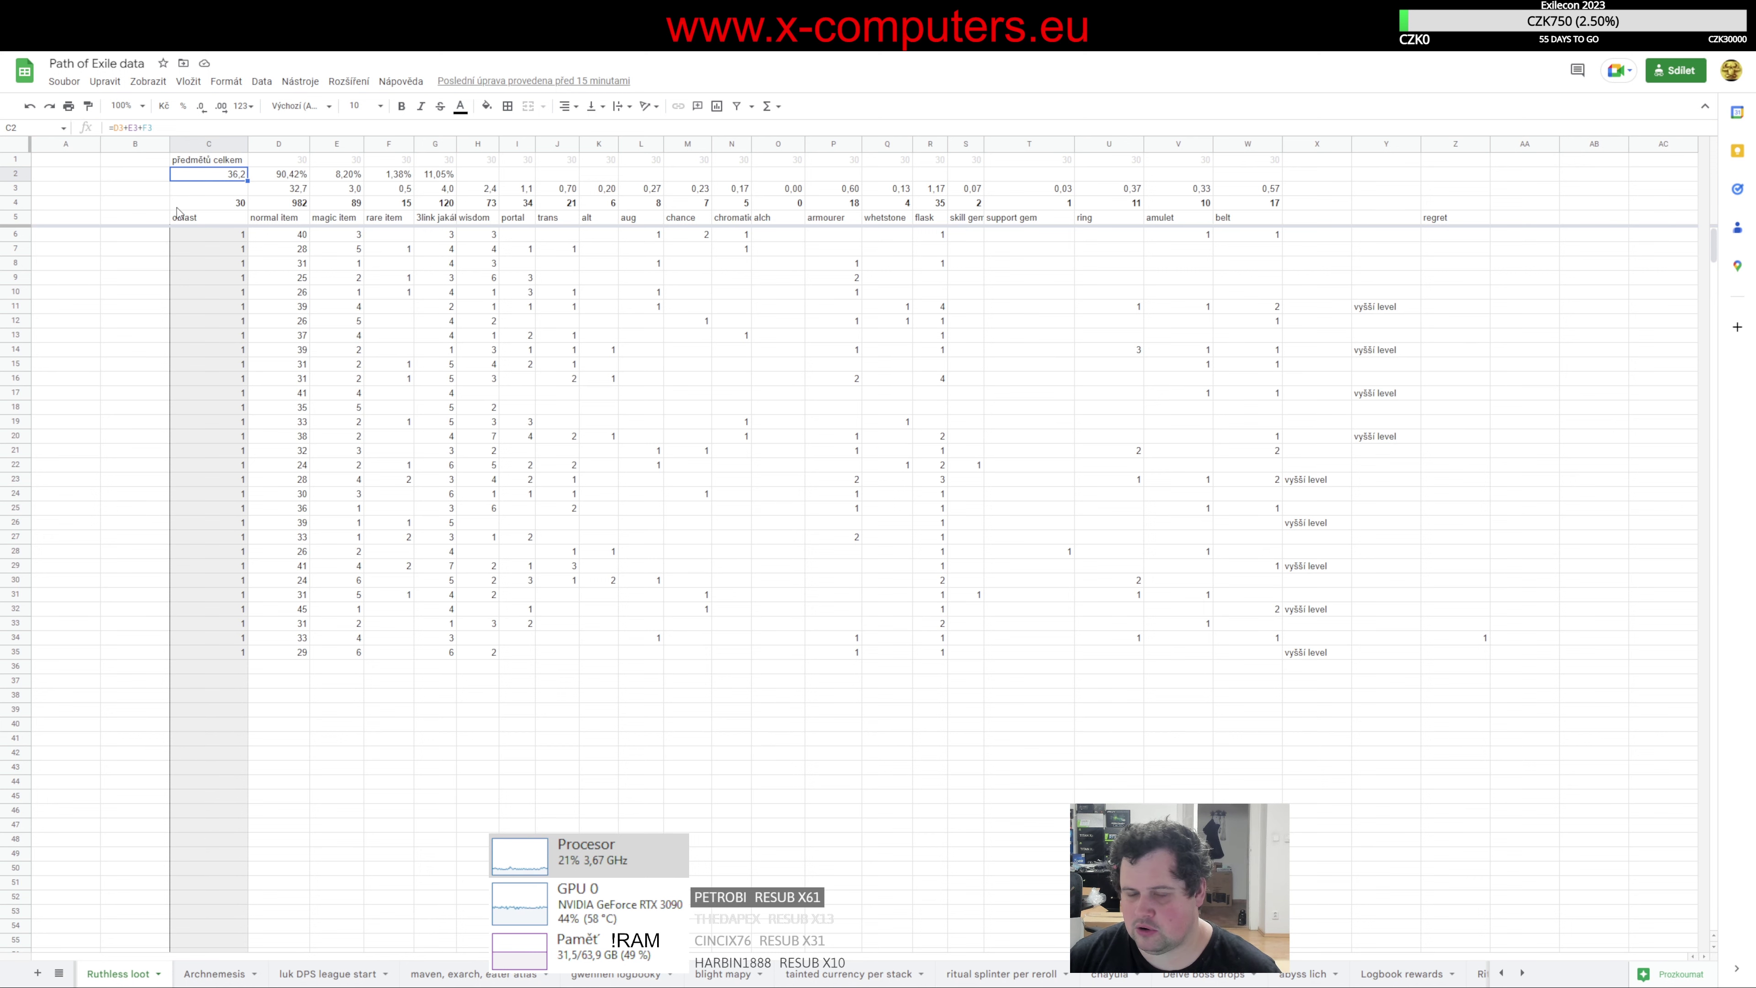
# - Switch back to Path of Exile and inspect the character's equipped bow, helmet, quiver and boots in the inventory
pyautogui.hotkey('alt', 'Tab')
pyautogui.click(1199, 444)
pyautogui.press('i')
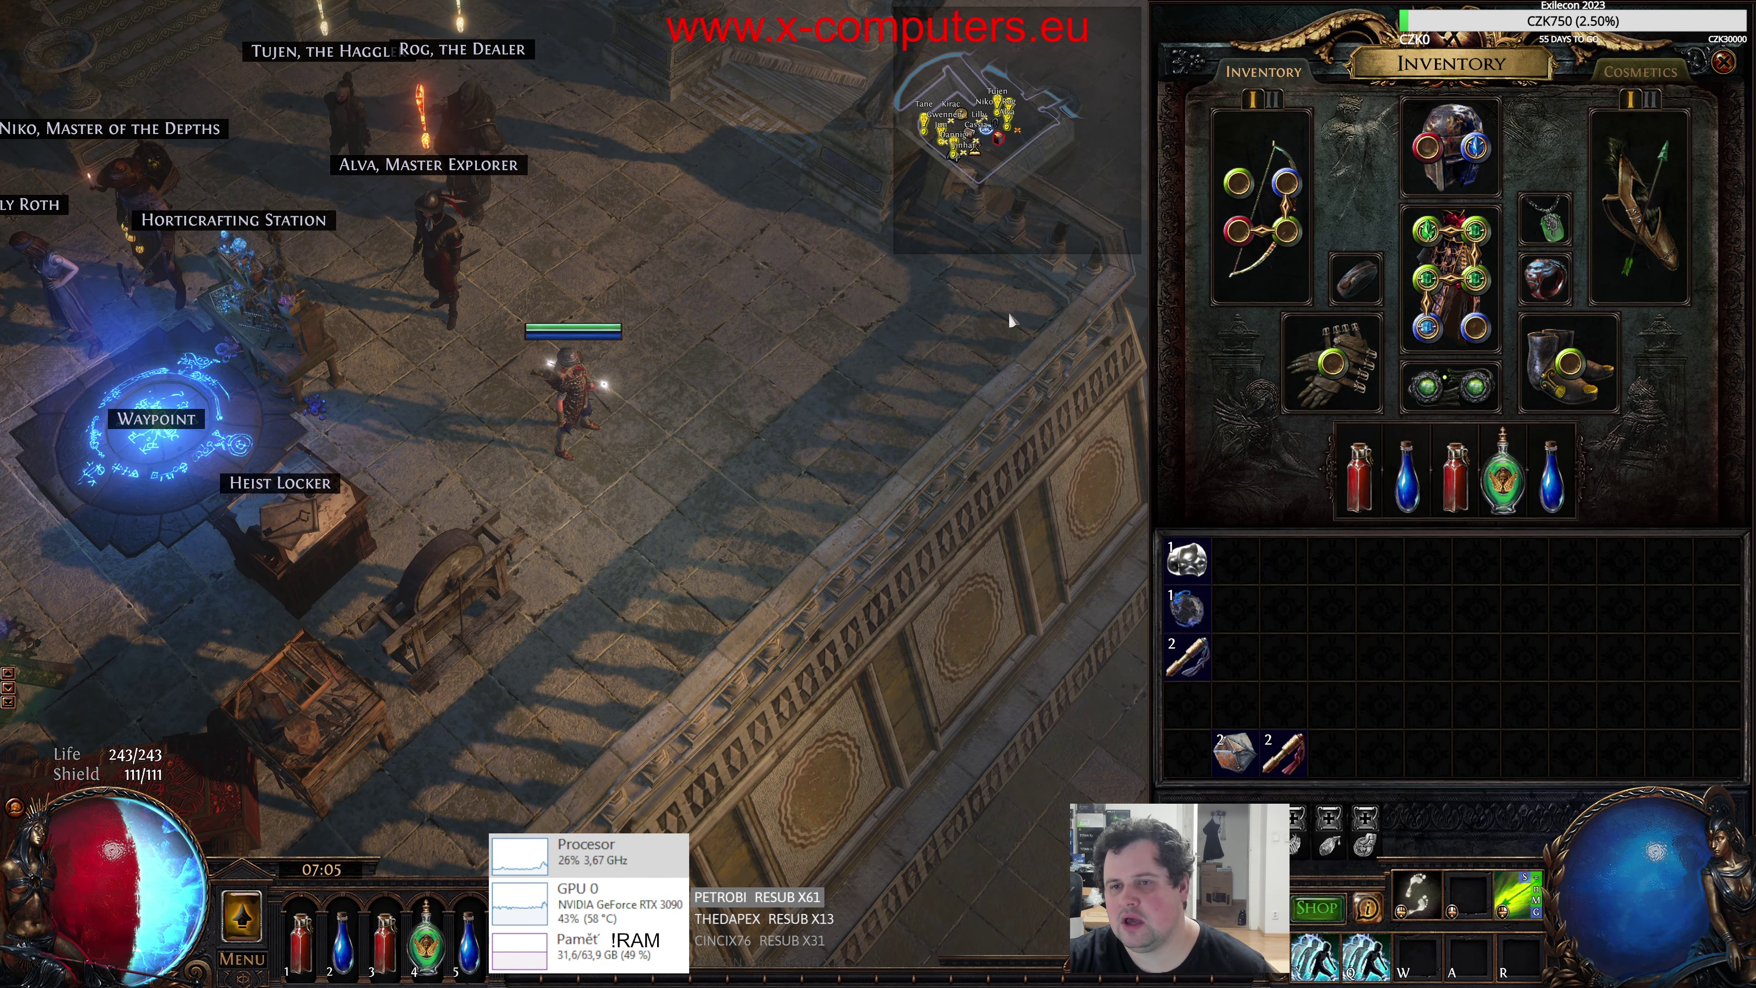
pyautogui.moveTo(1265, 217)
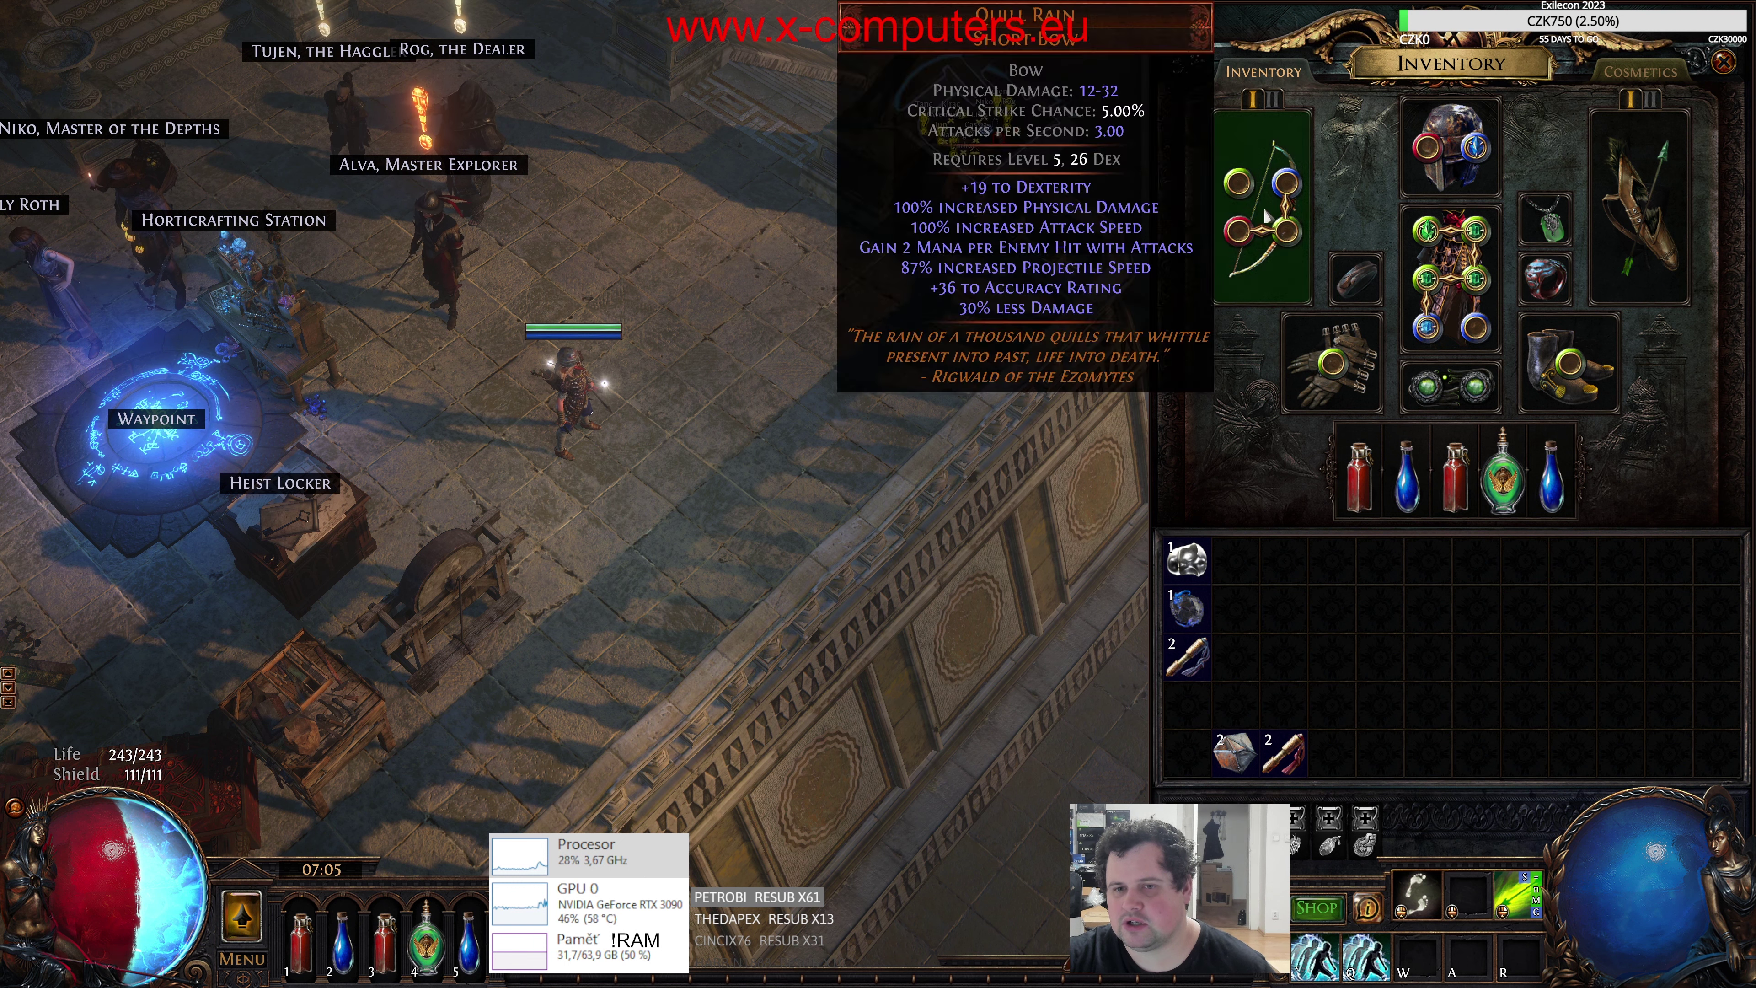
pyautogui.moveTo(1489, 147)
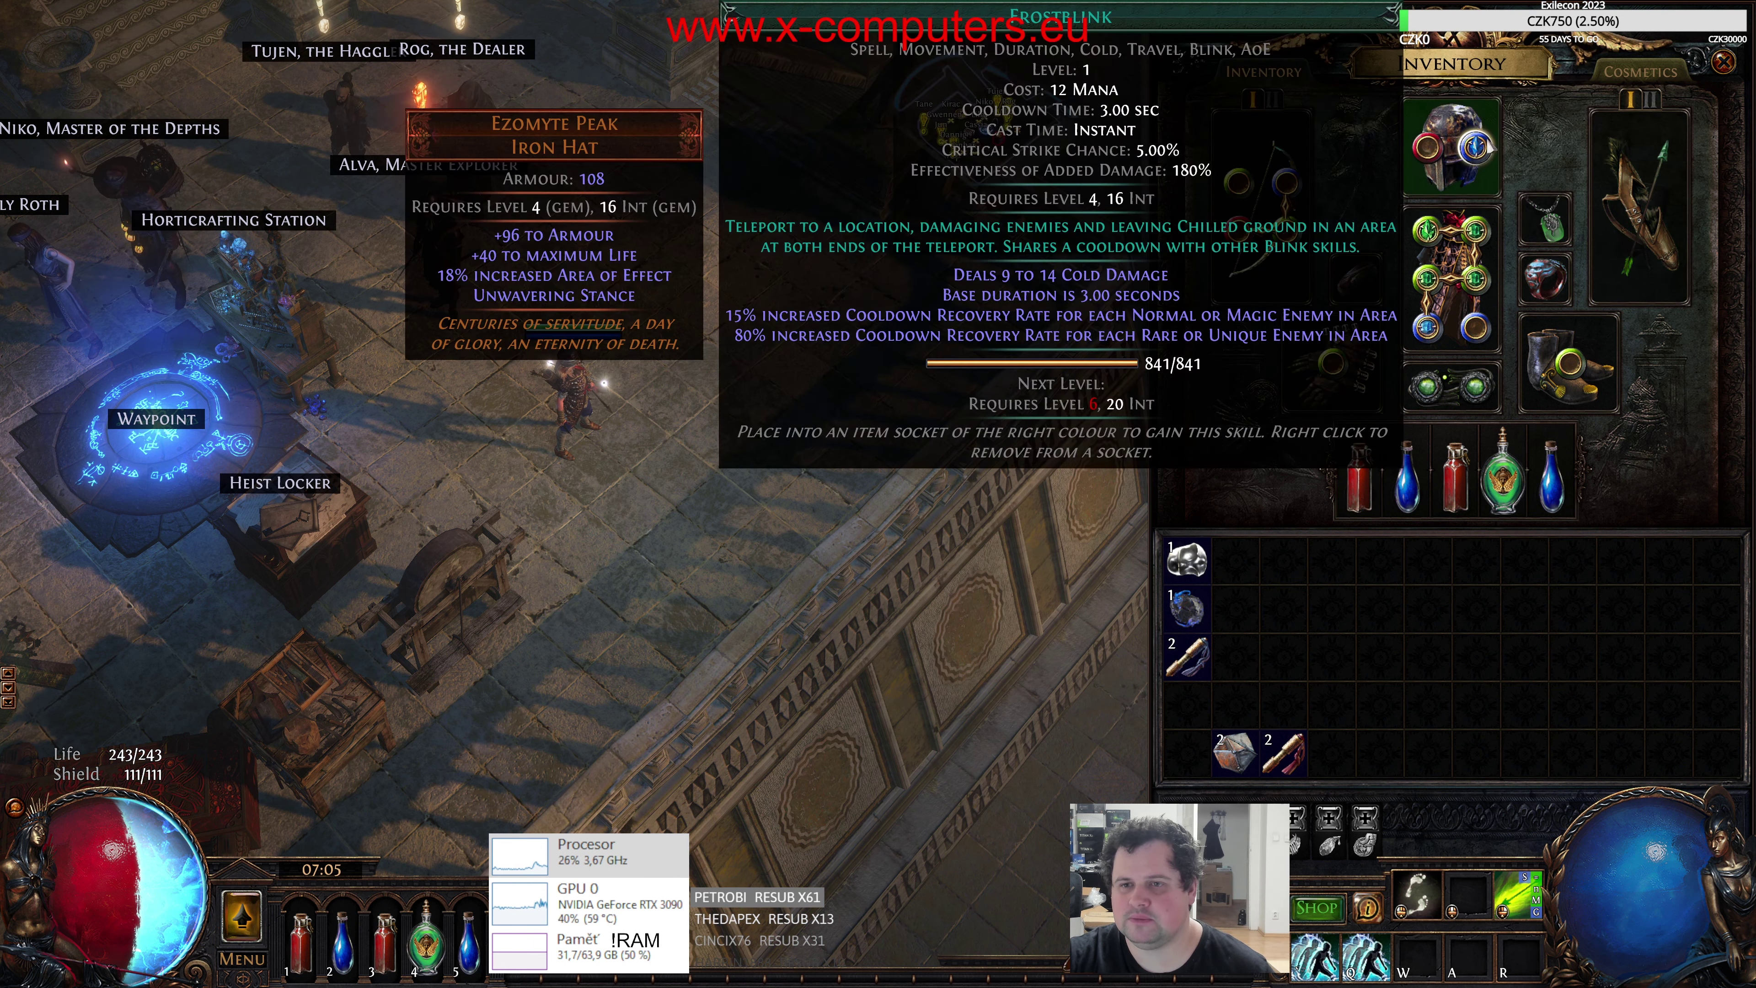
pyautogui.moveTo(1663, 208)
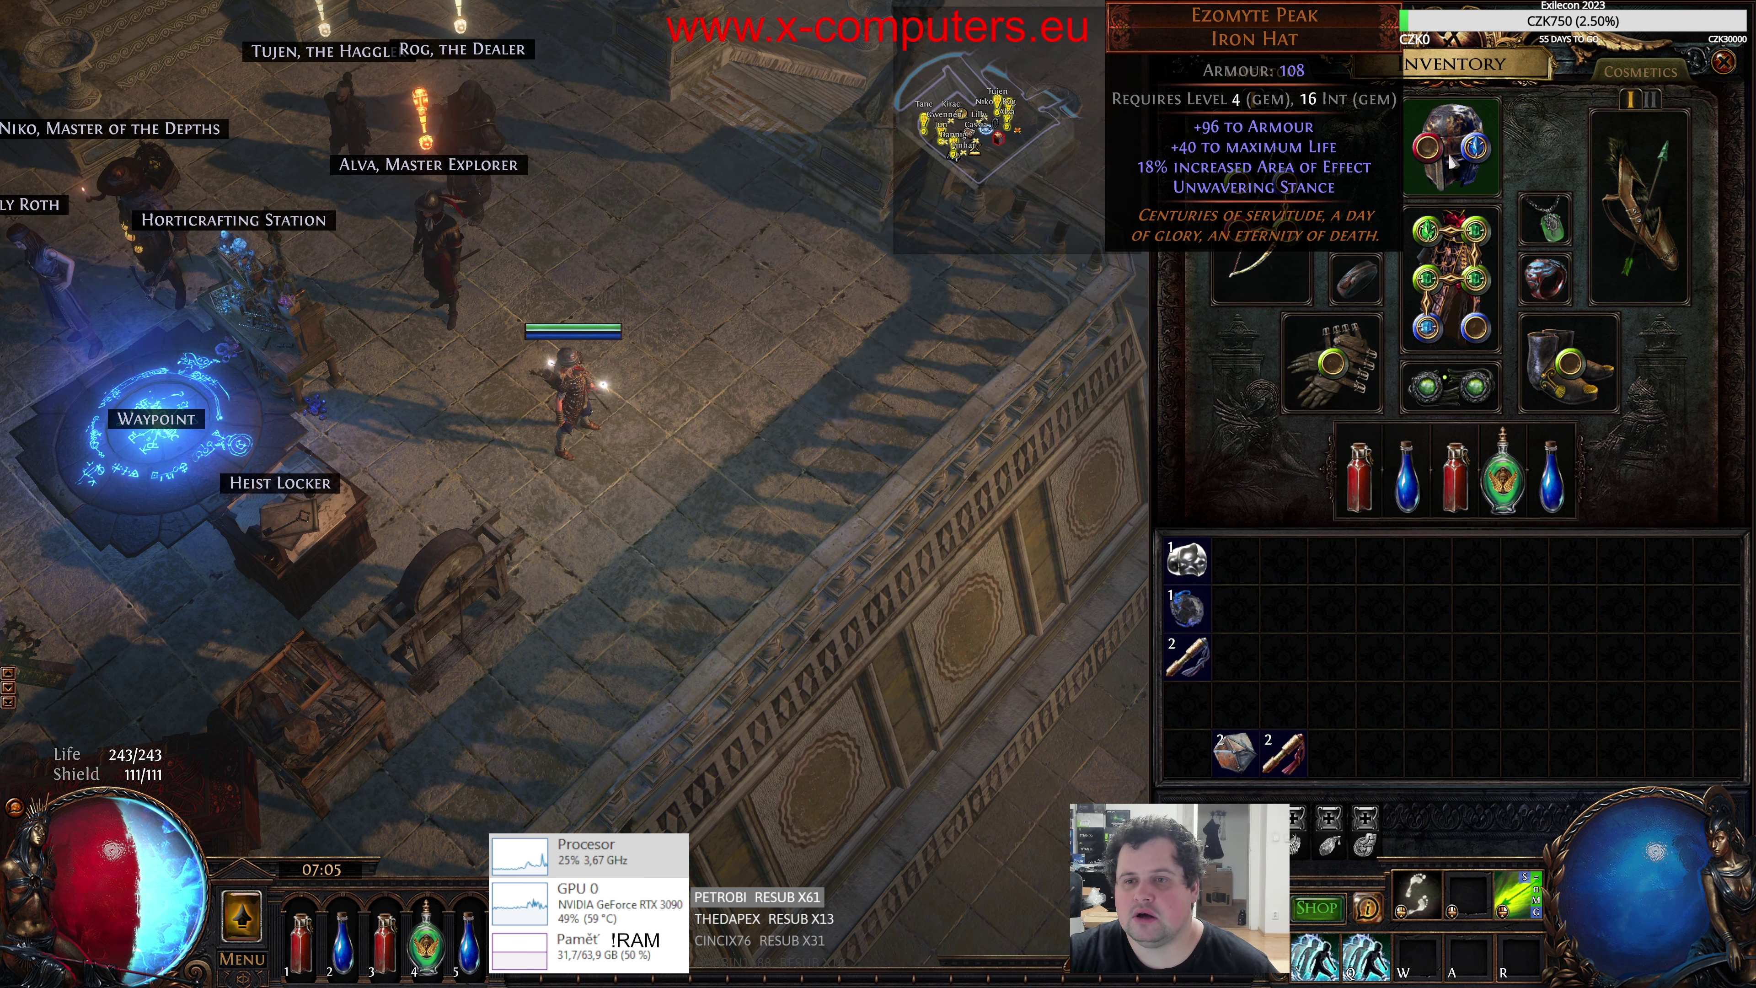
pyautogui.moveTo(1568, 369)
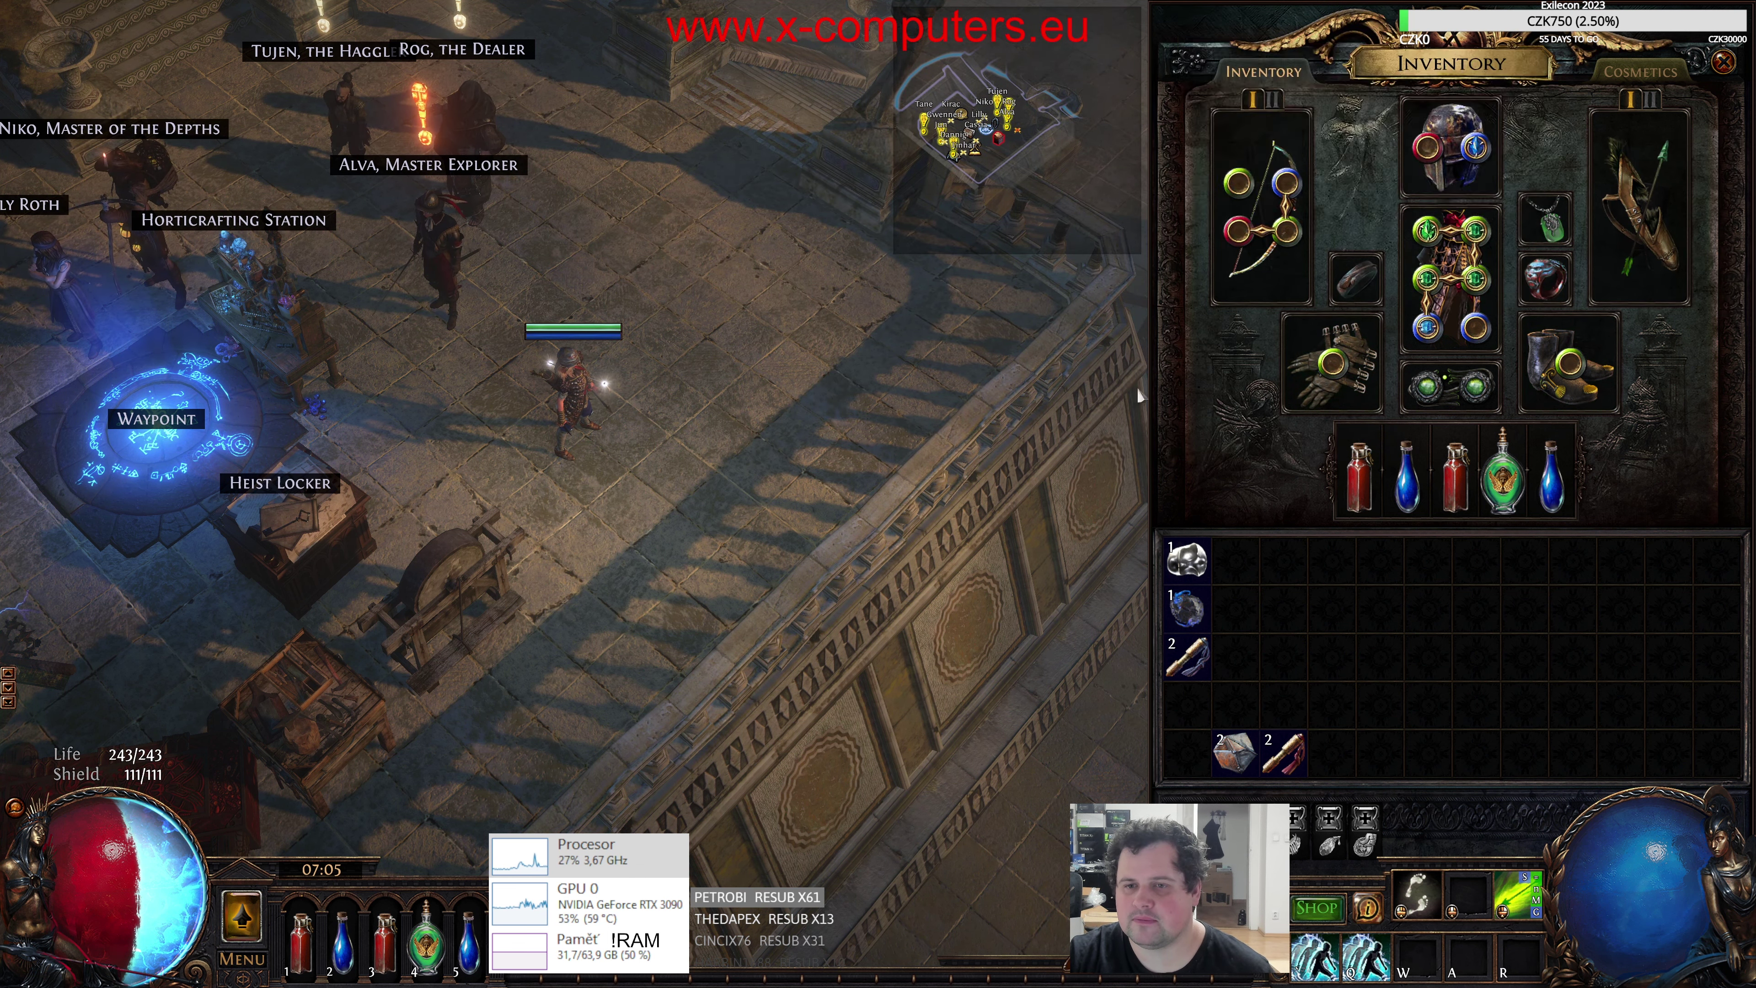
pyautogui.click(678, 356)
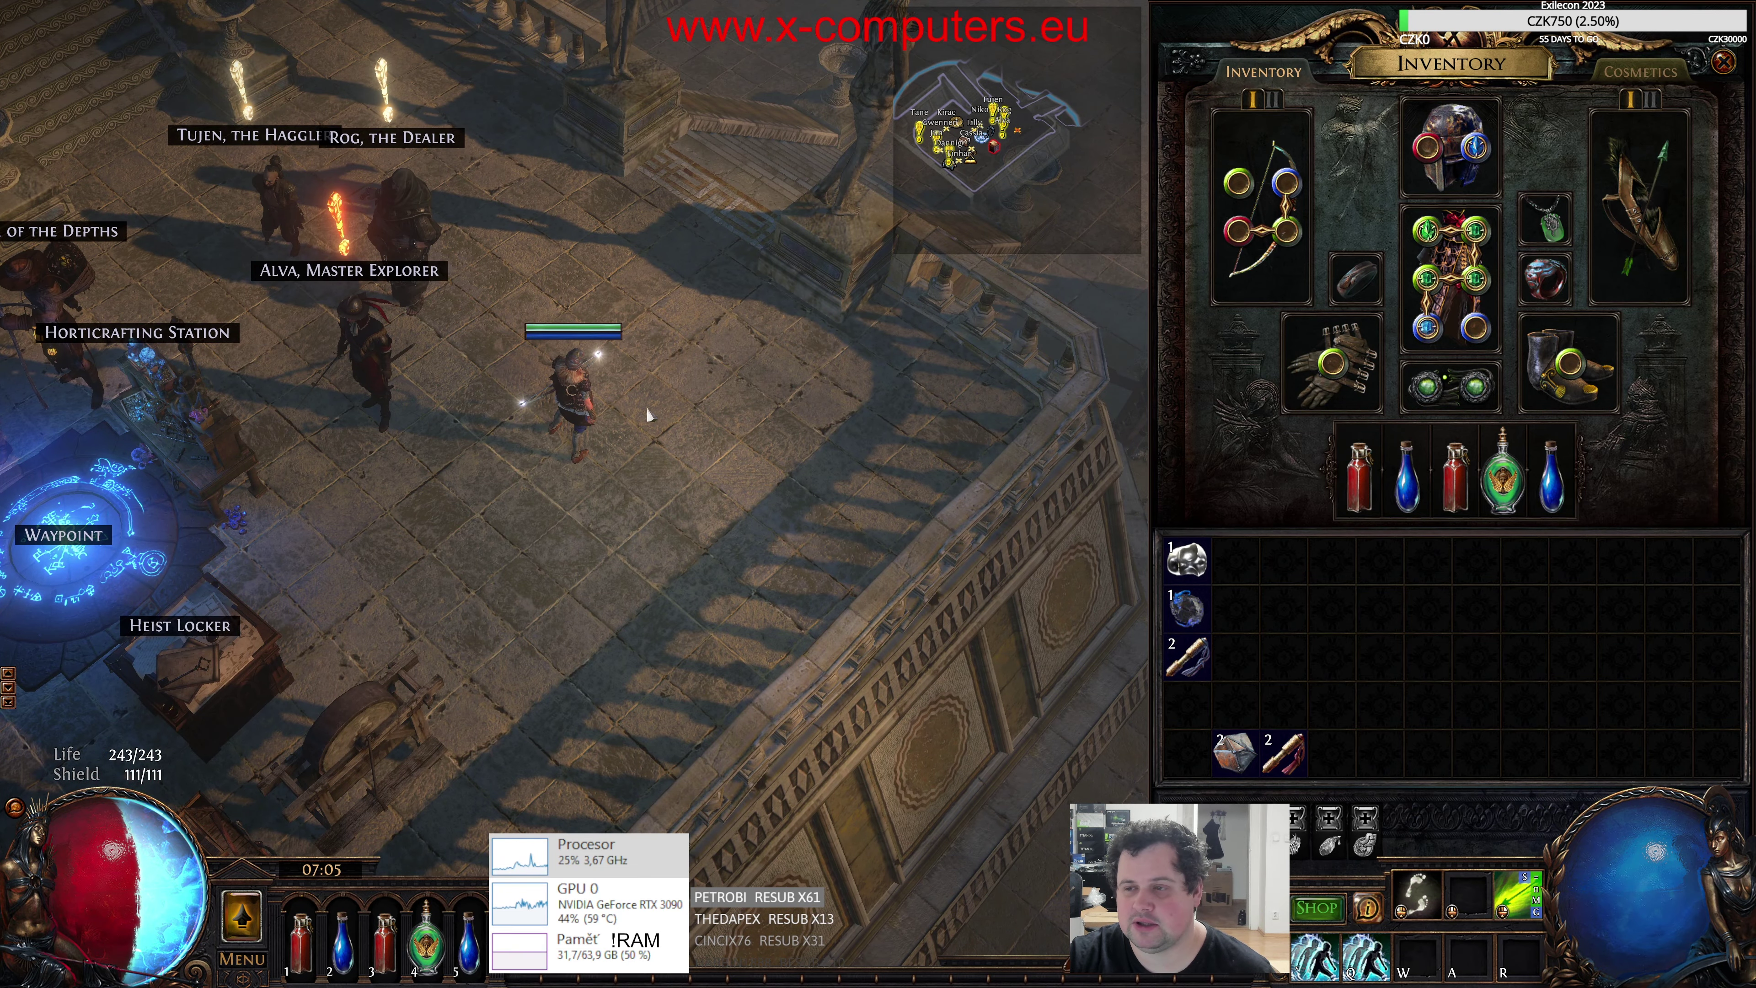
# - Switch to the Path of Exile data spreadsheet and examine the totals in row 4, selecting D4:W4
pyautogui.hotkey('alt', 'Tab')
pyautogui.click(278, 201)
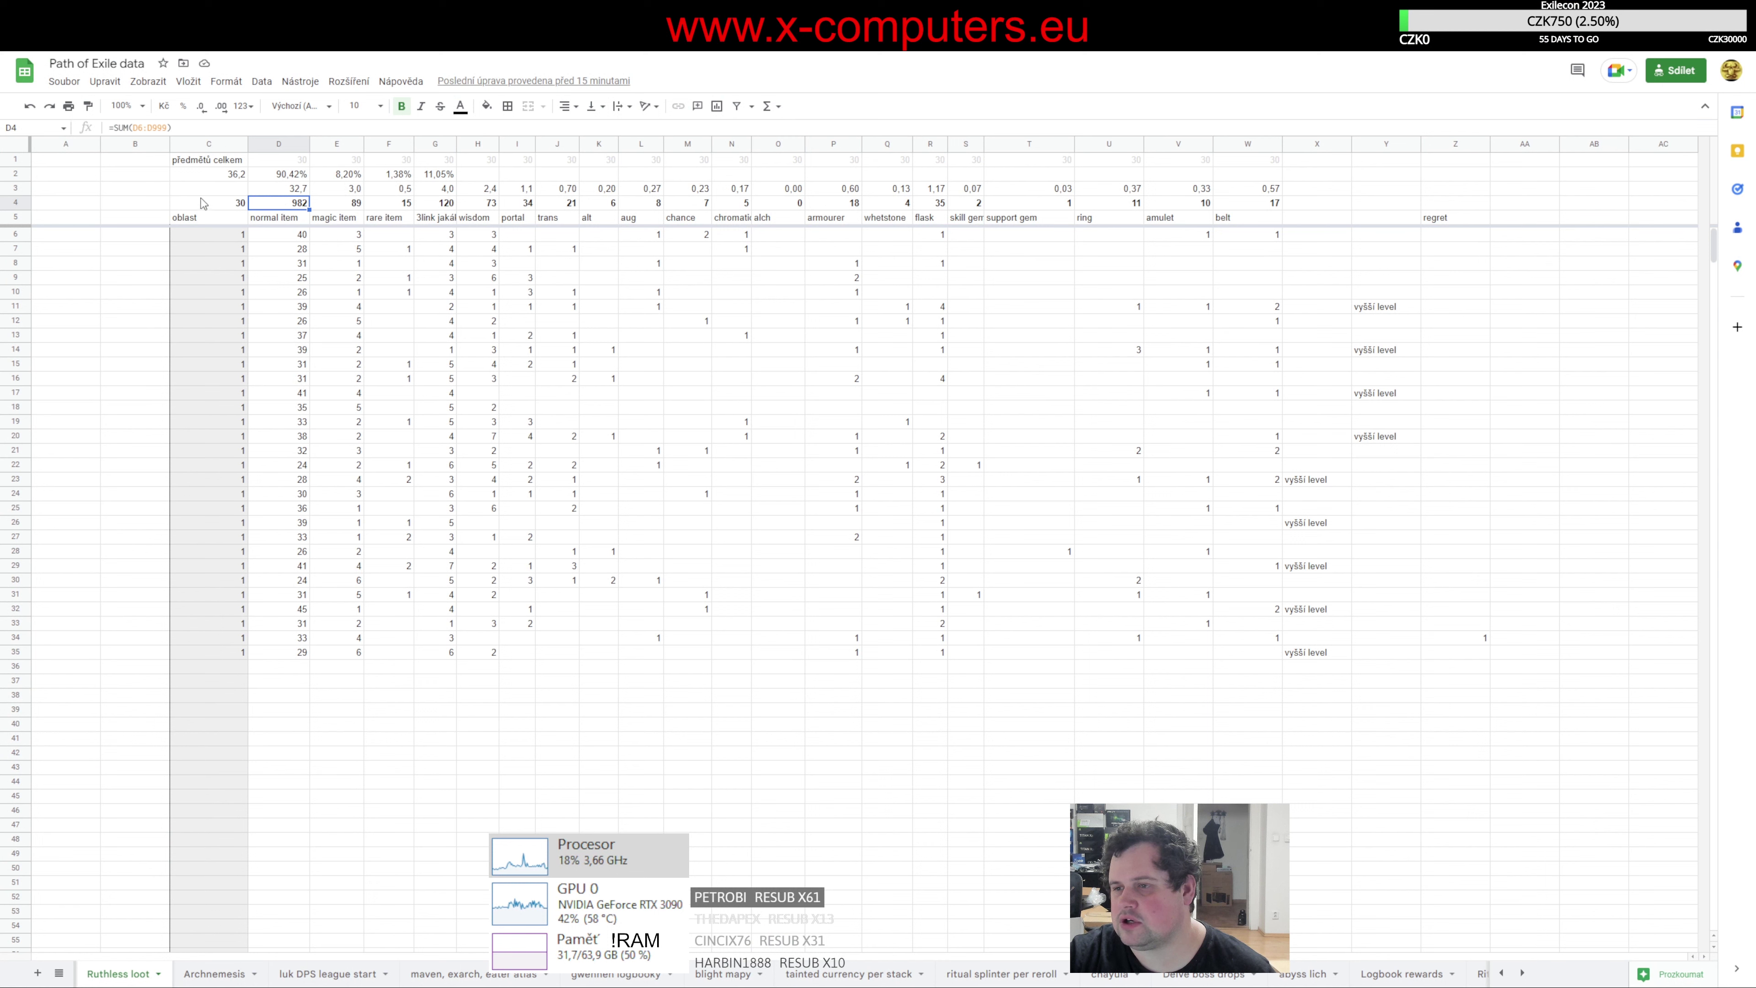
pyautogui.moveTo(143, 211); pyautogui.dragTo(1330, 208)
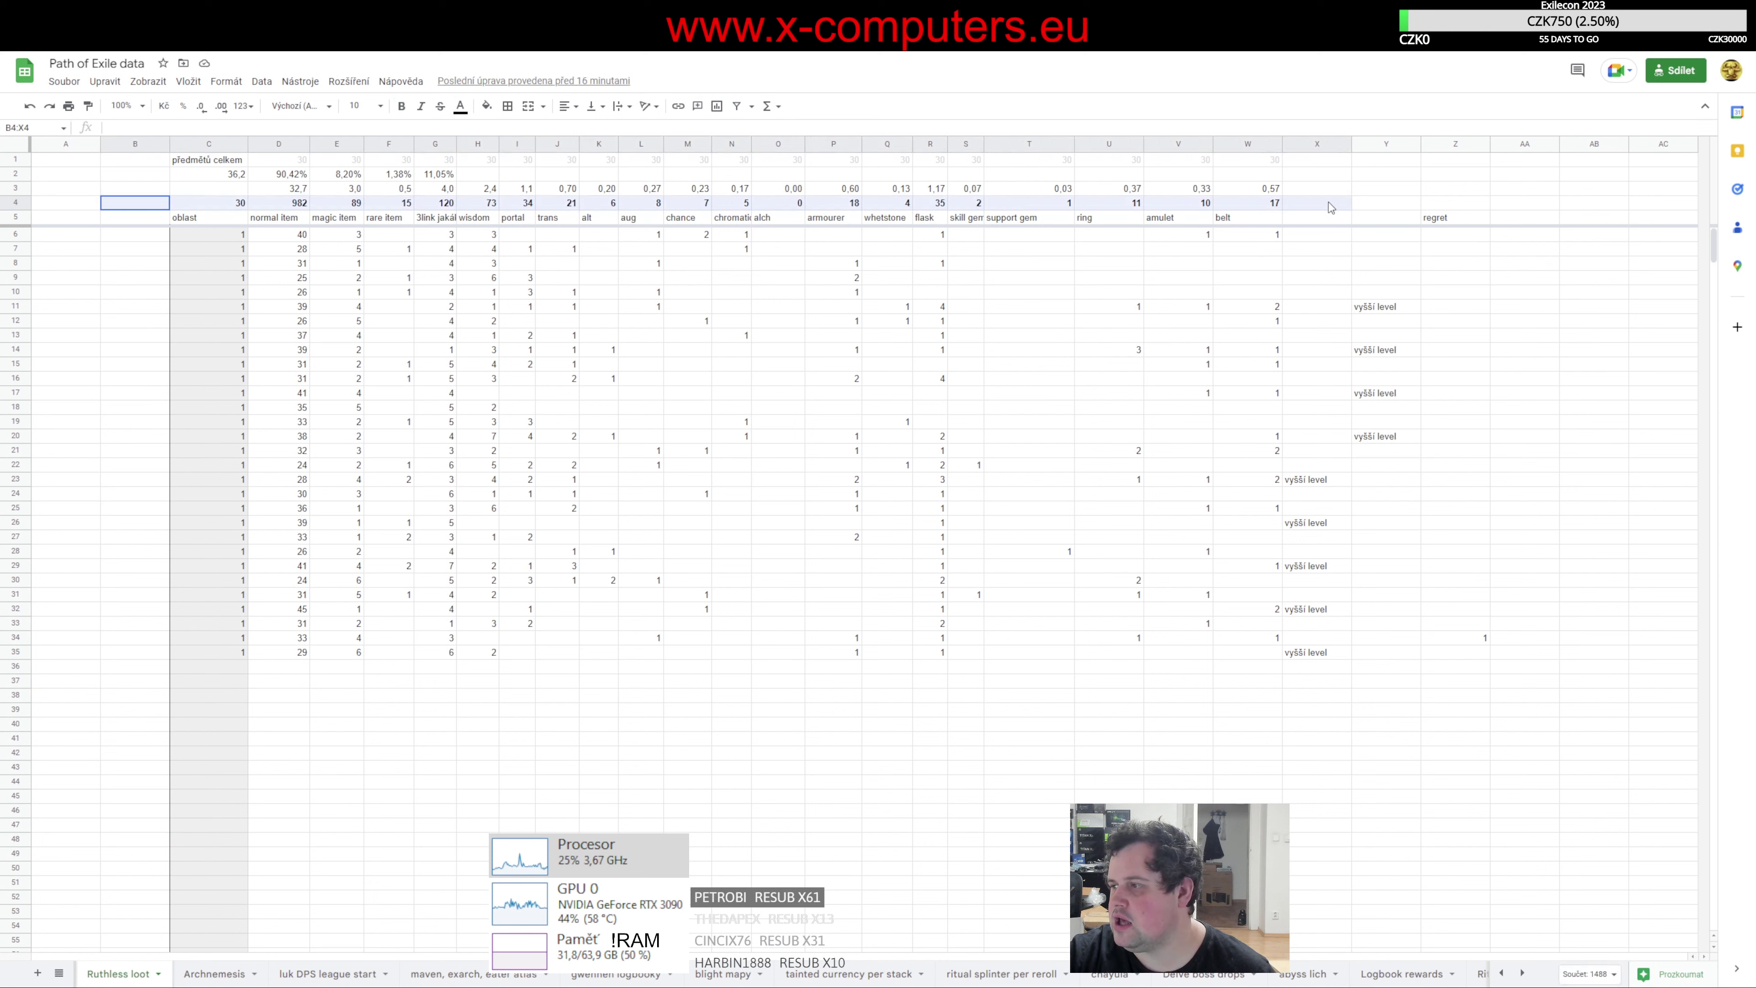
pyautogui.click(239, 204)
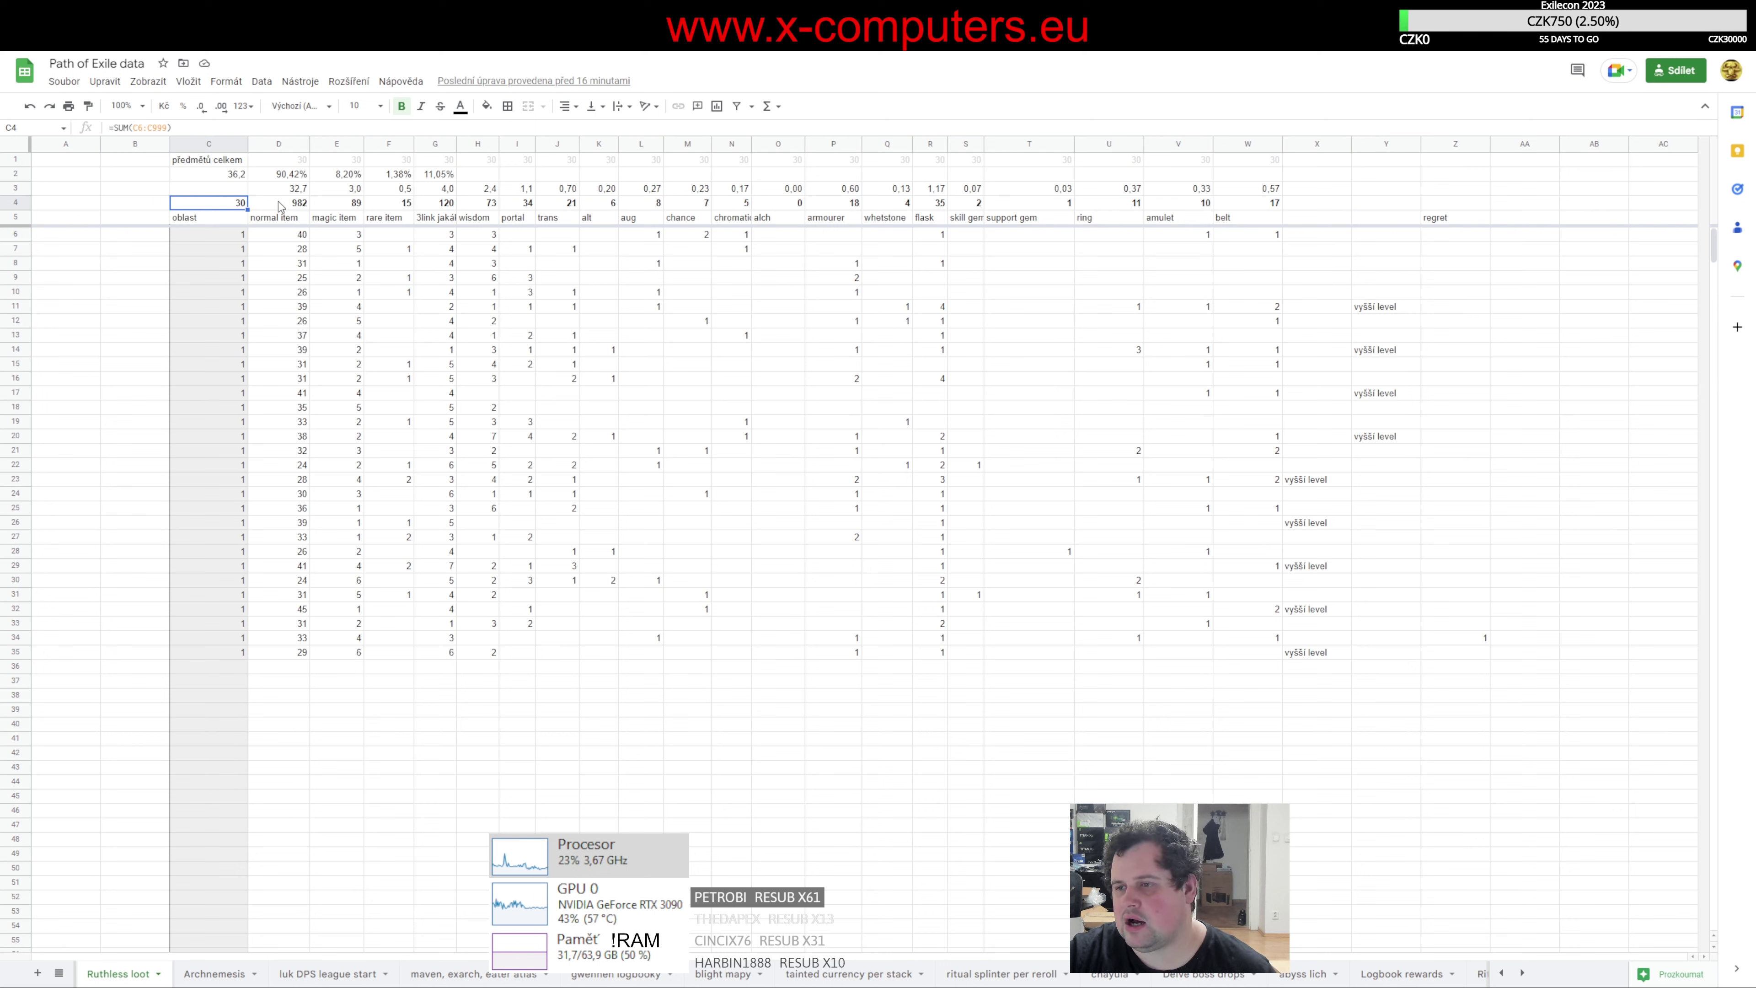
pyautogui.moveTo(277, 204); pyautogui.dragTo(337, 203)
pyautogui.hotkey('ctrl', 'shift', 'Right')
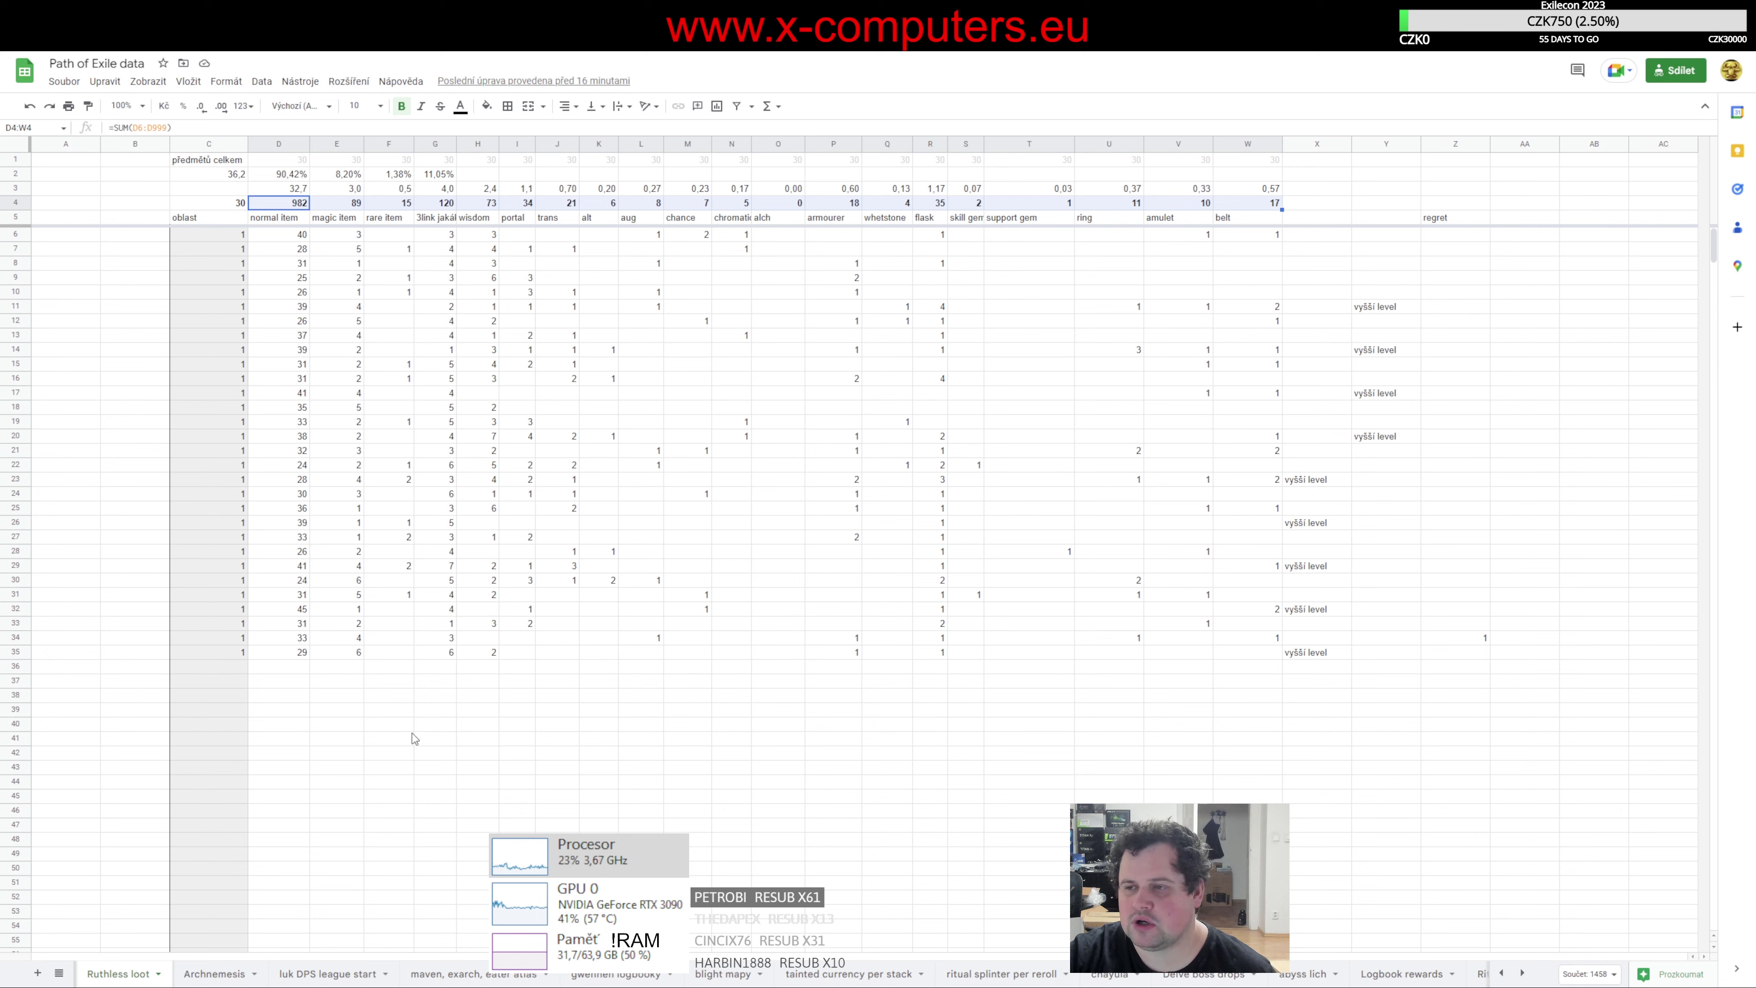
# - Review the normal item total in D4 and the row 5 headers across to rare item
pyautogui.click(246, 189)
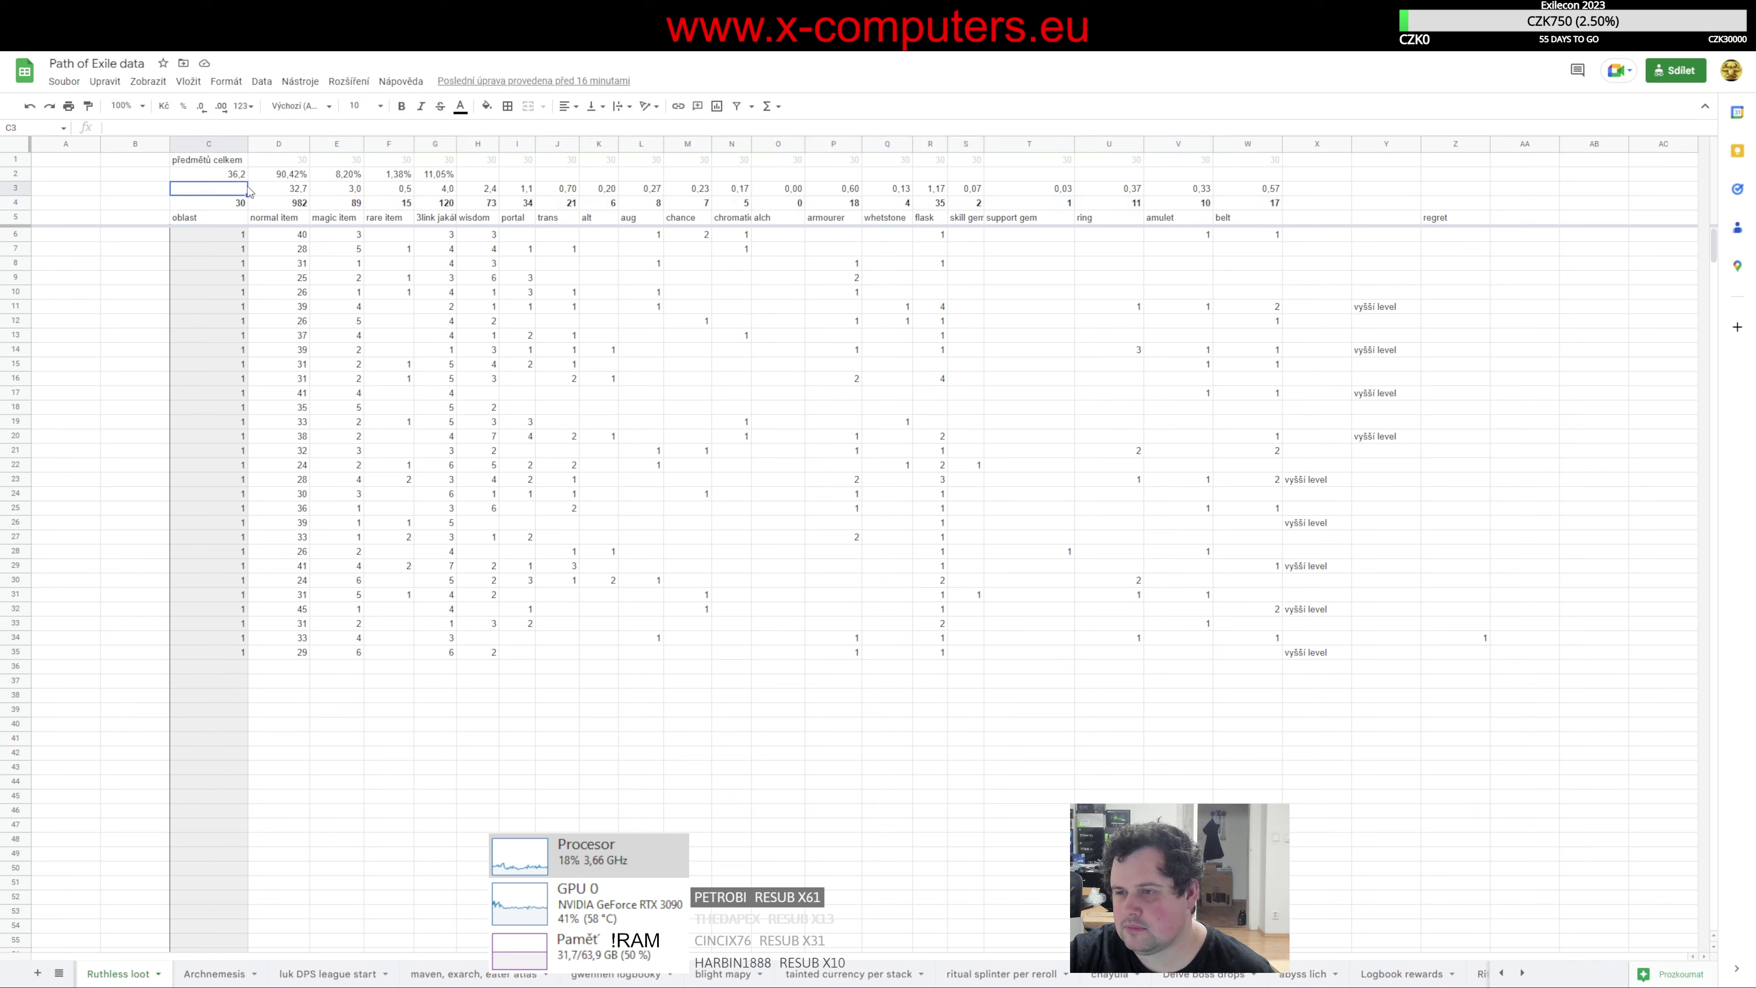
pyautogui.click(301, 203)
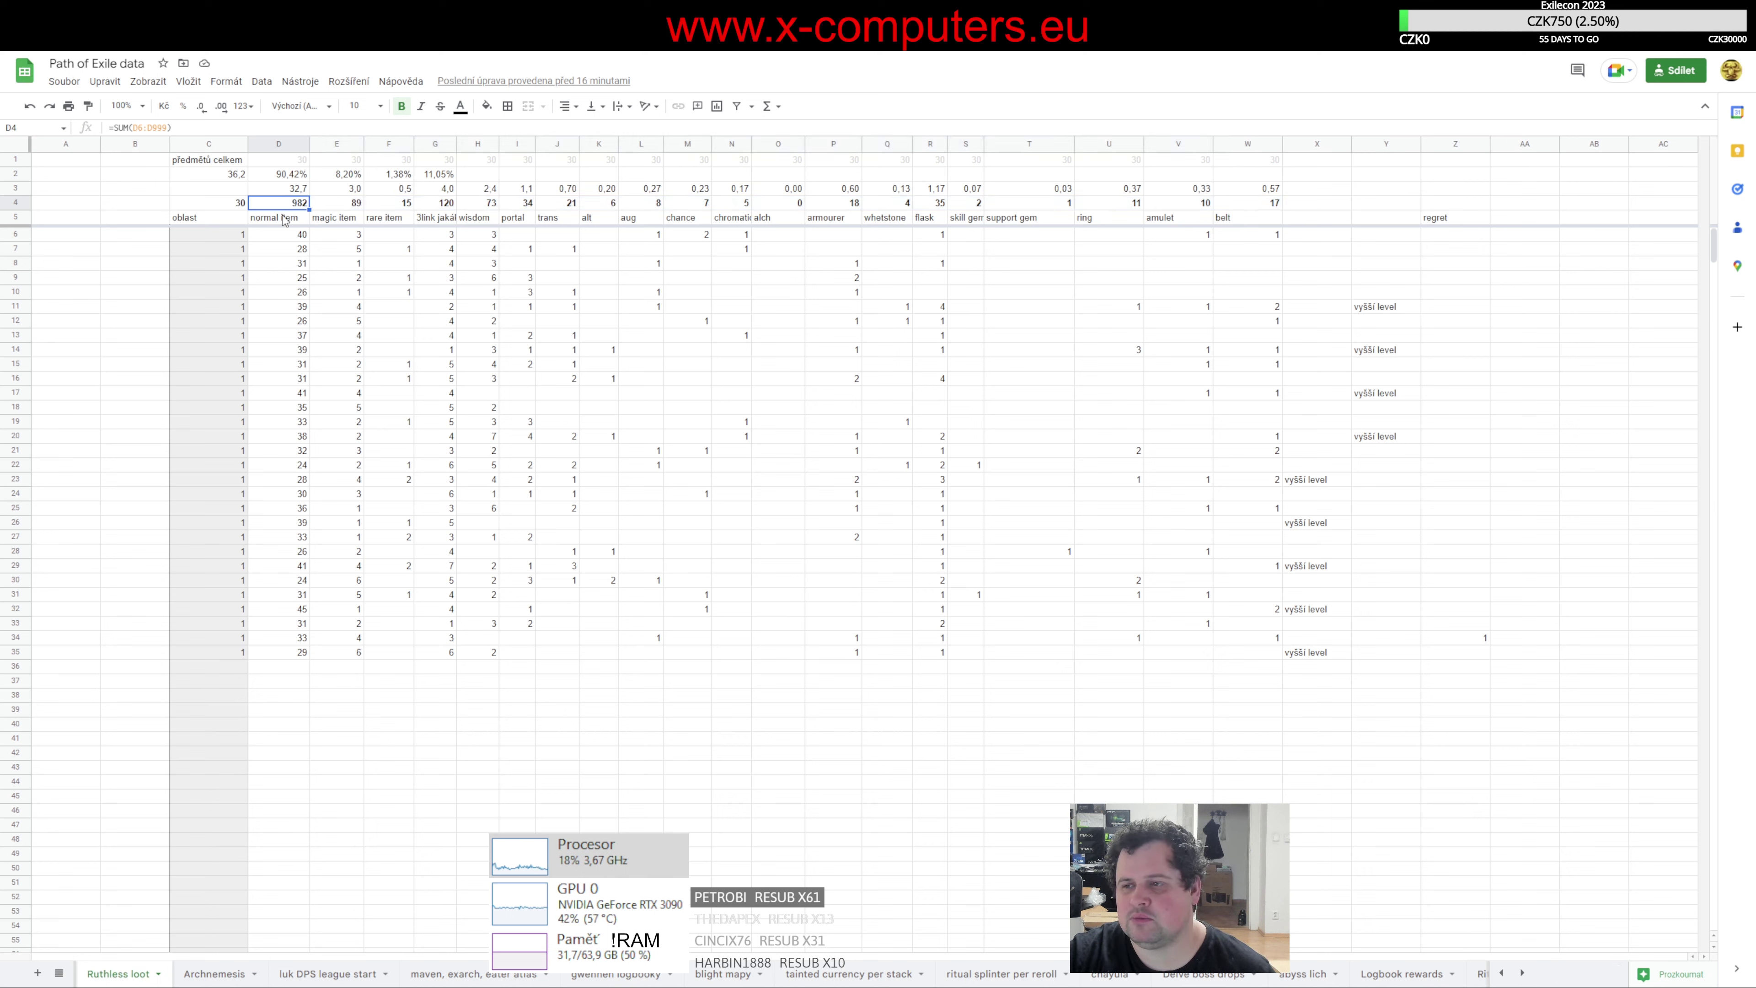
pyautogui.press('Down')
pyautogui.press('Right')
pyautogui.press('Right')
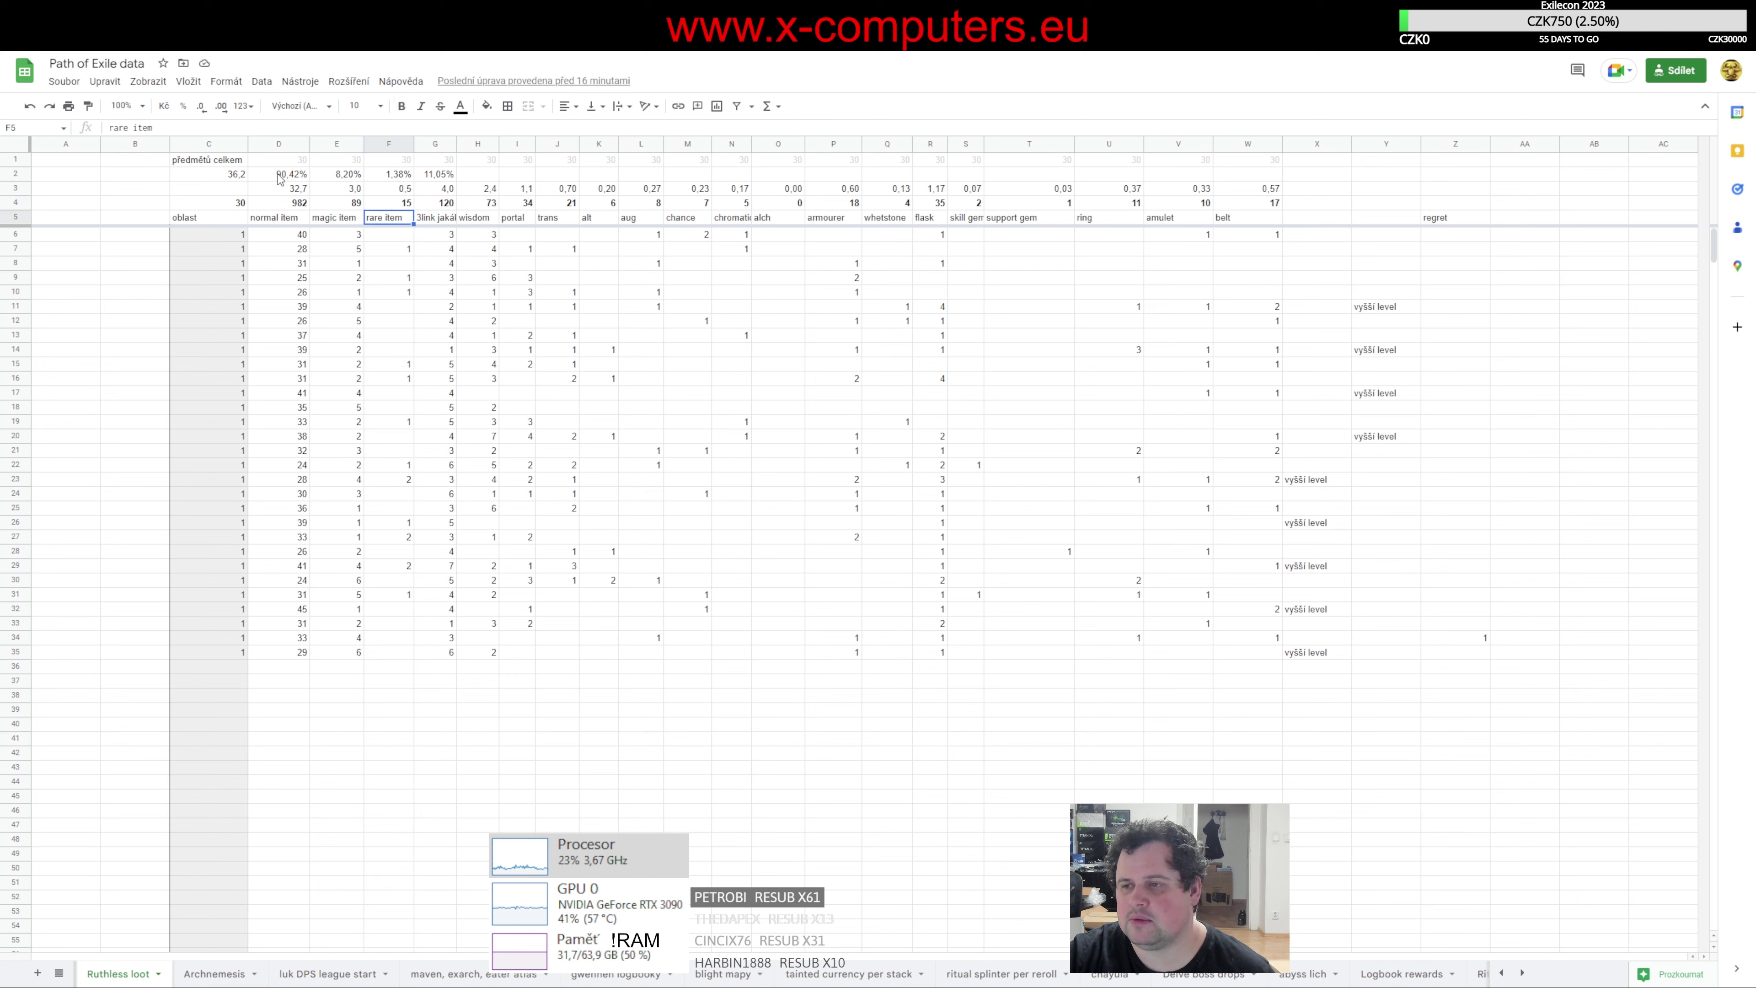
# - Examine the row 2 percentage shares of normal, magic and rare items in D2, E2 and F2
pyautogui.click(280, 173)
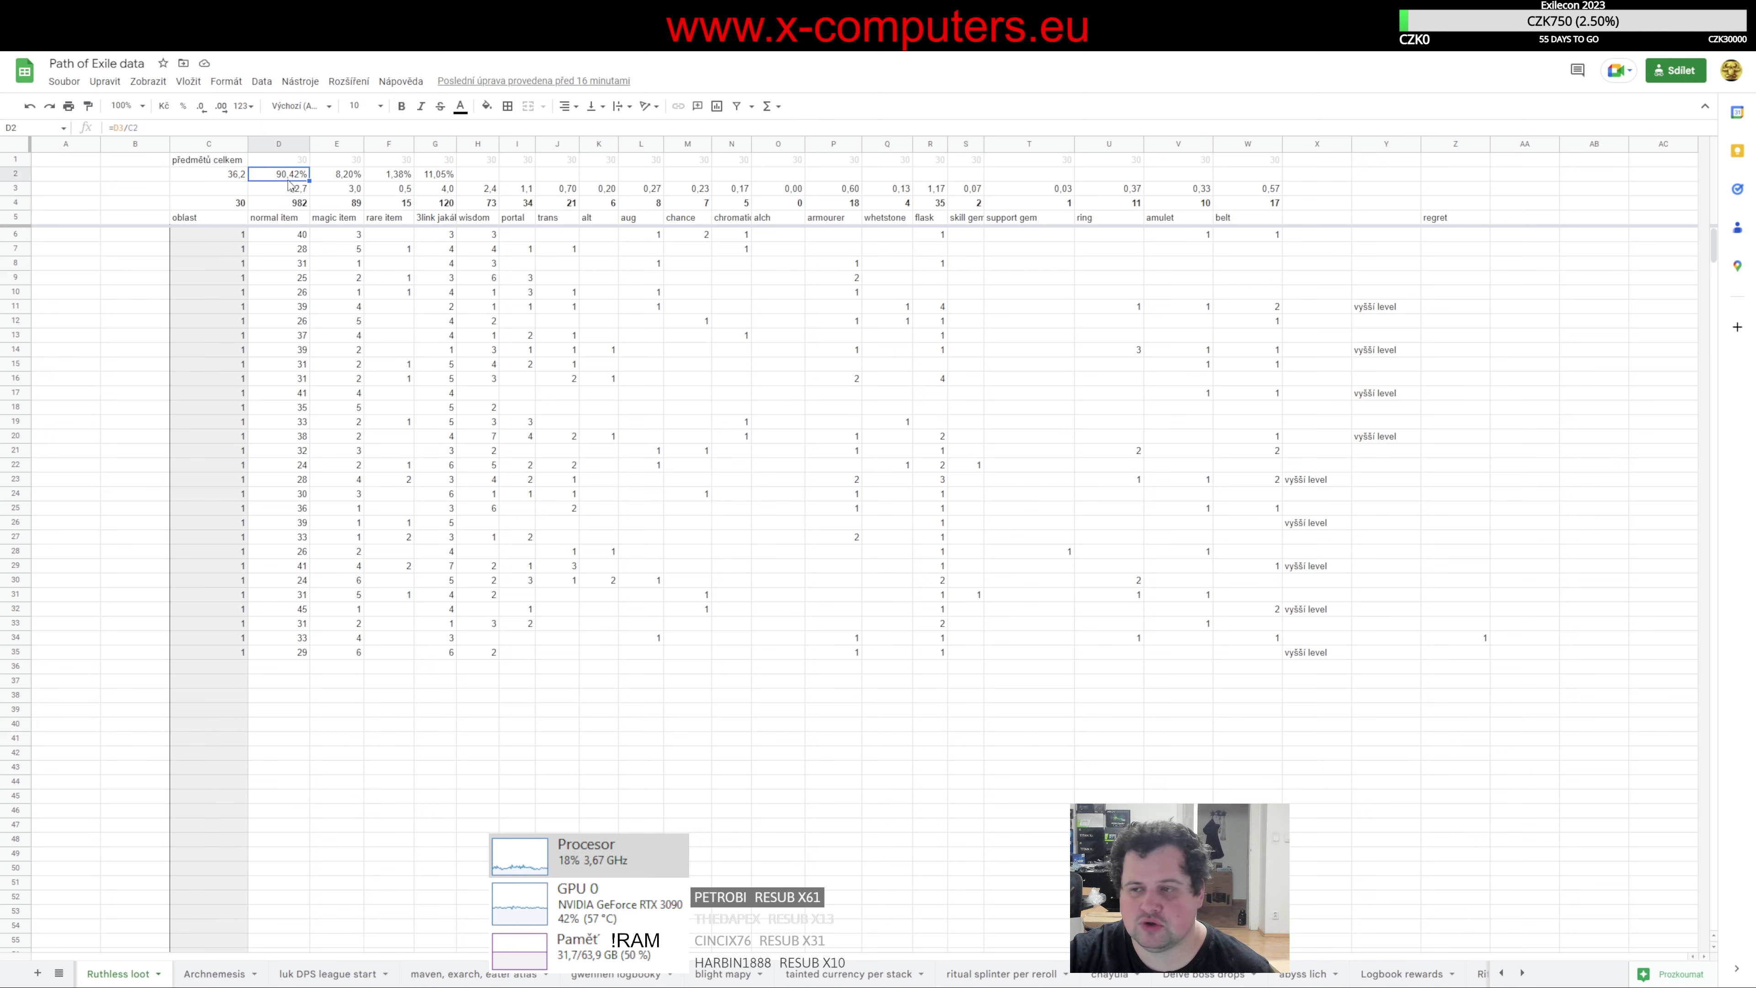
pyautogui.click(321, 177)
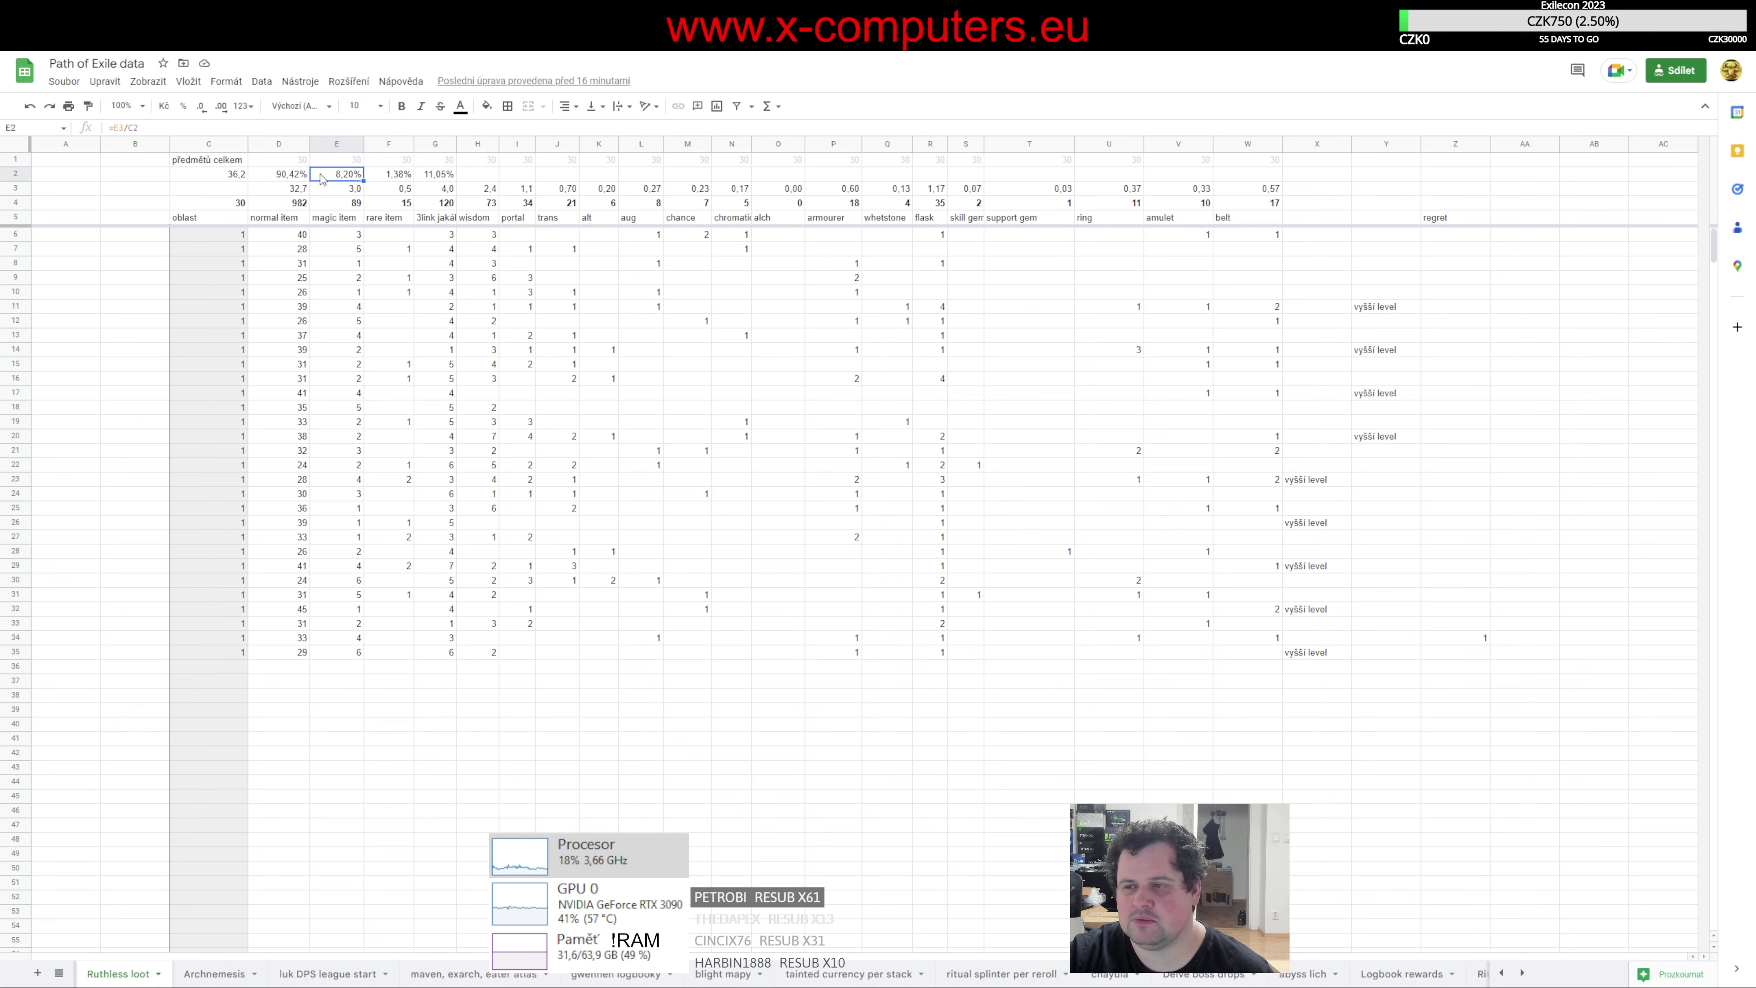
pyautogui.click(399, 172)
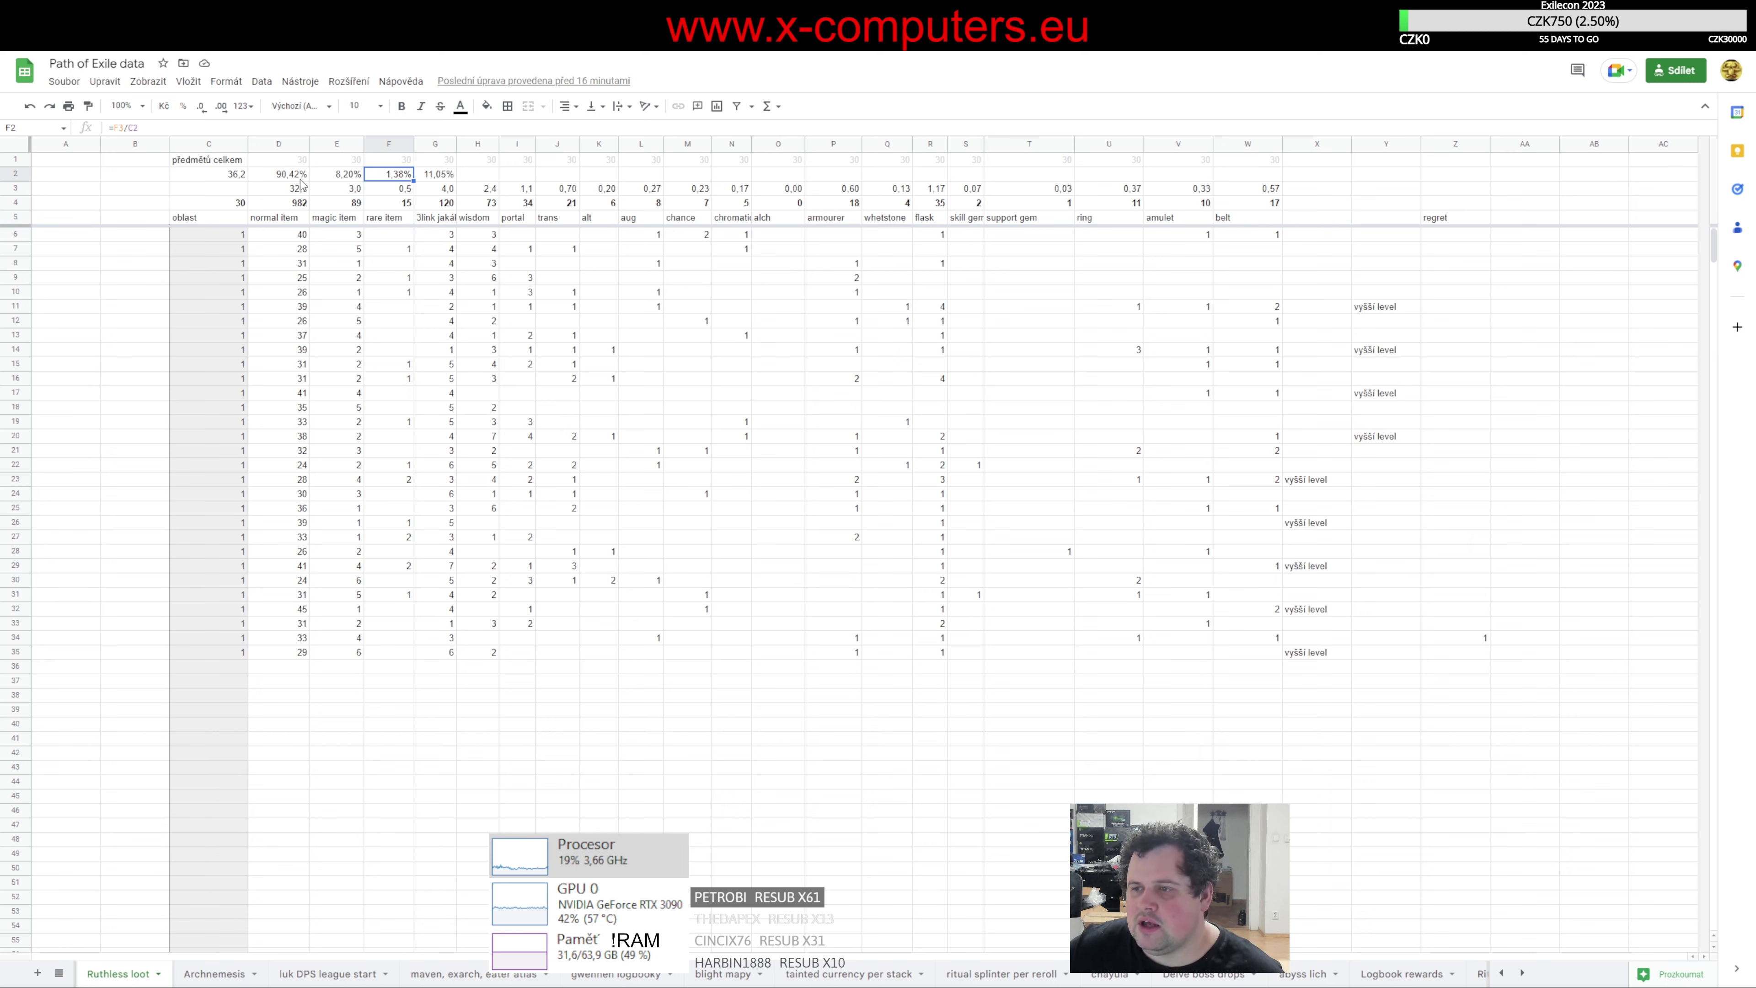
pyautogui.click(282, 176)
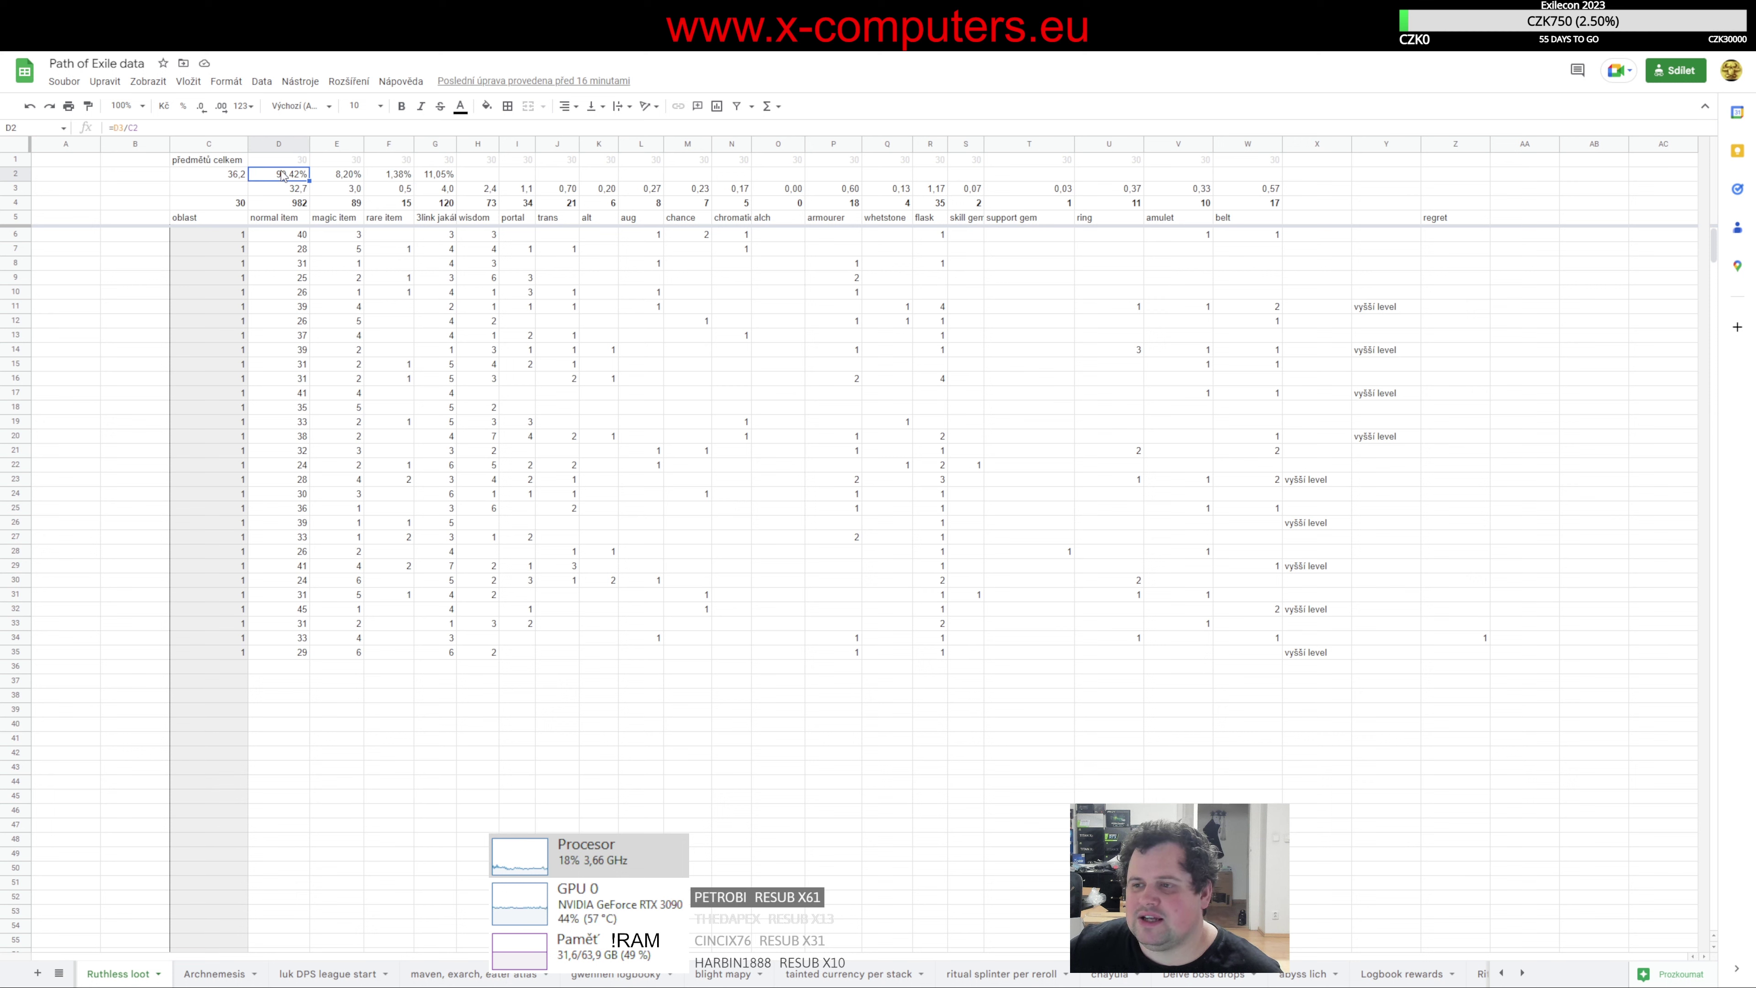
# - Review the row 2 percentages of magic, rare and 3-link items in E2:G2 and the 3-link average per area in G3
pyautogui.click(328, 181)
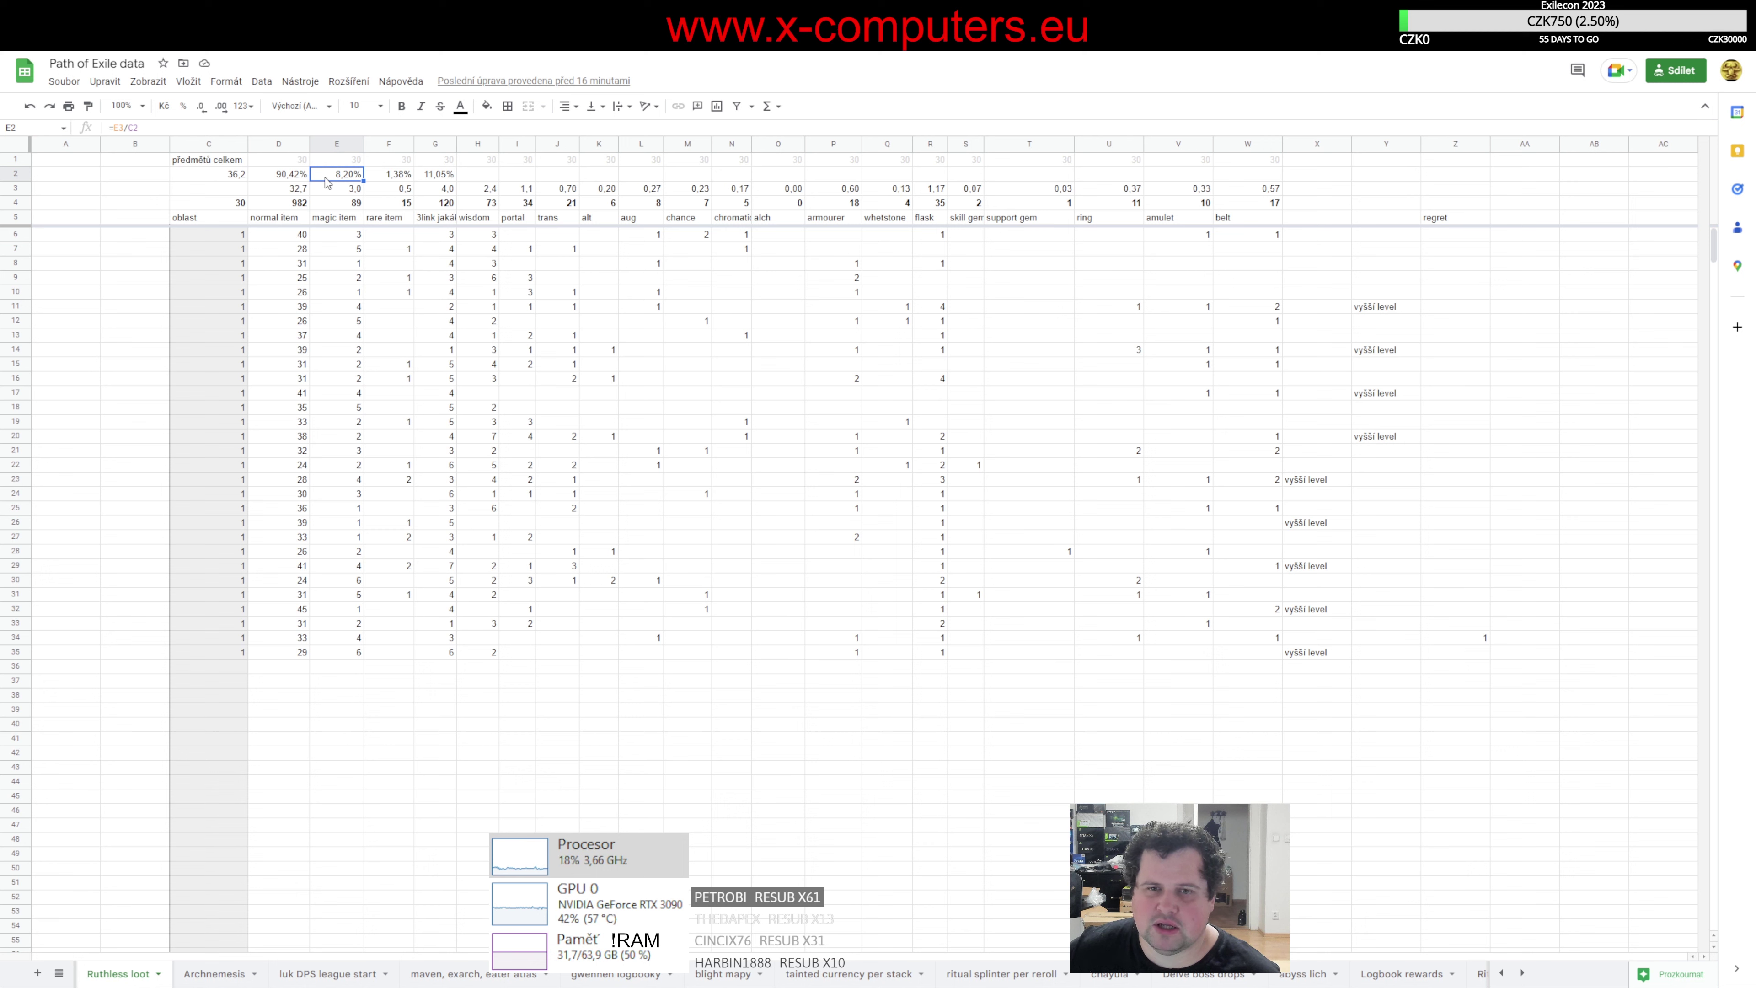
pyautogui.click(379, 181)
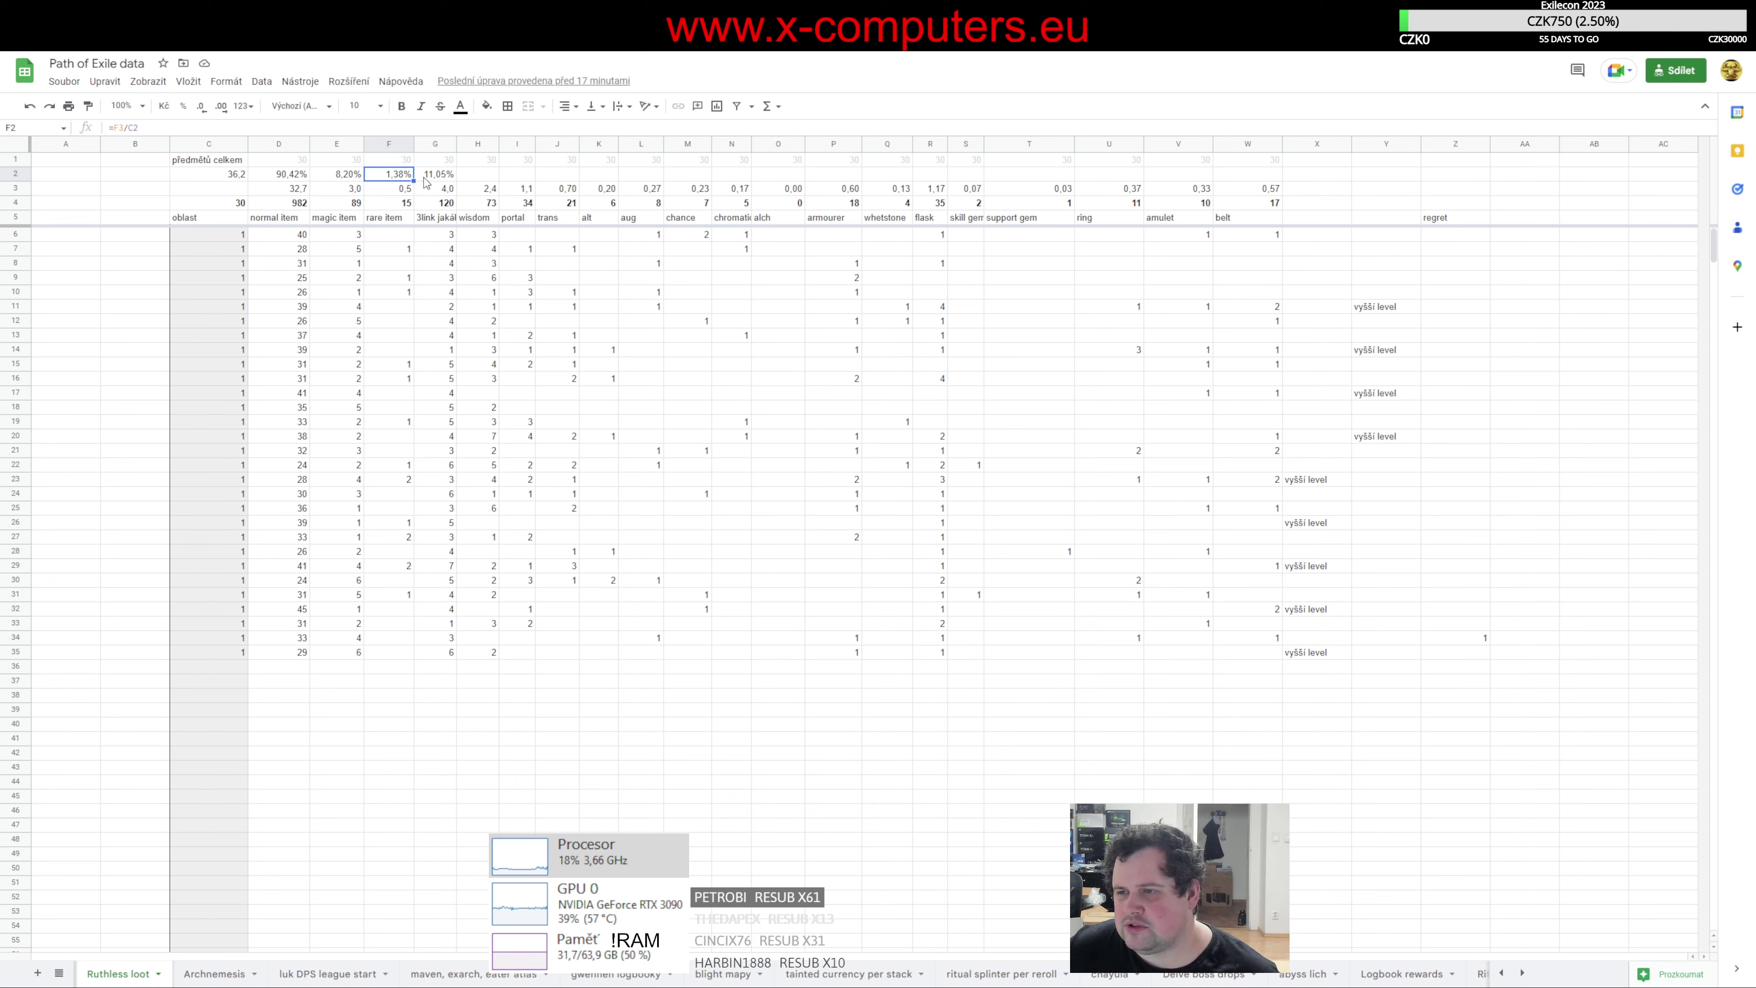
pyautogui.click(442, 179)
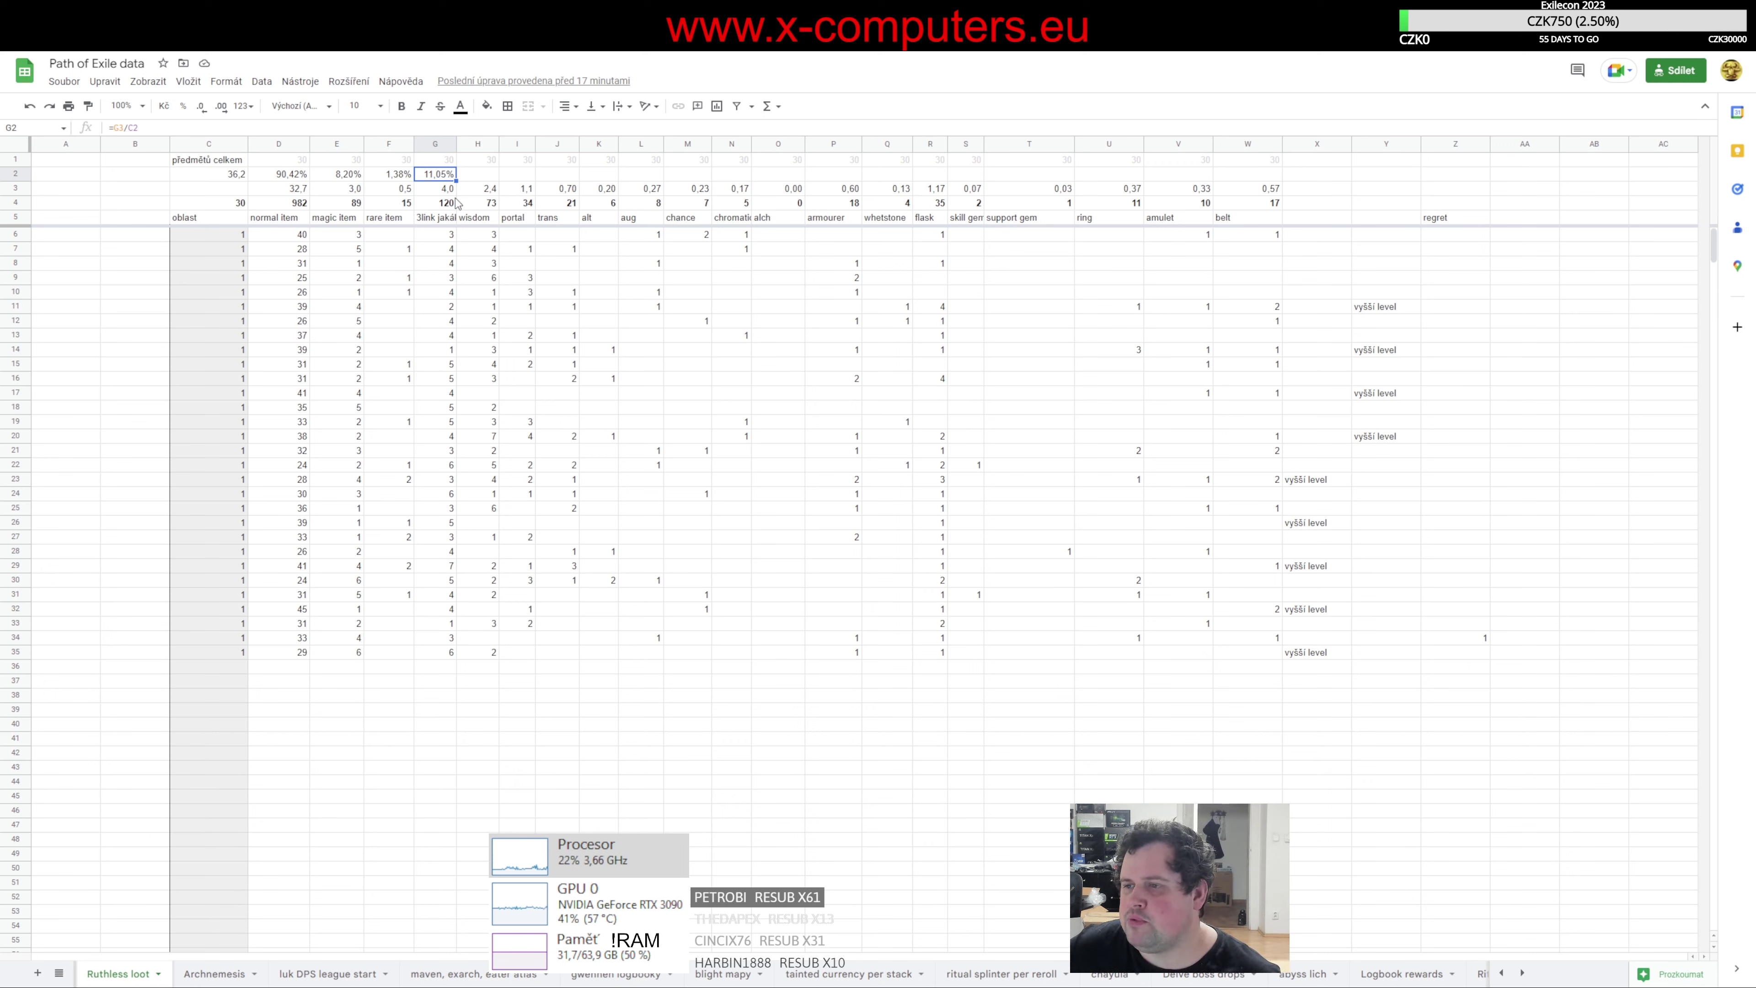
pyautogui.click(443, 192)
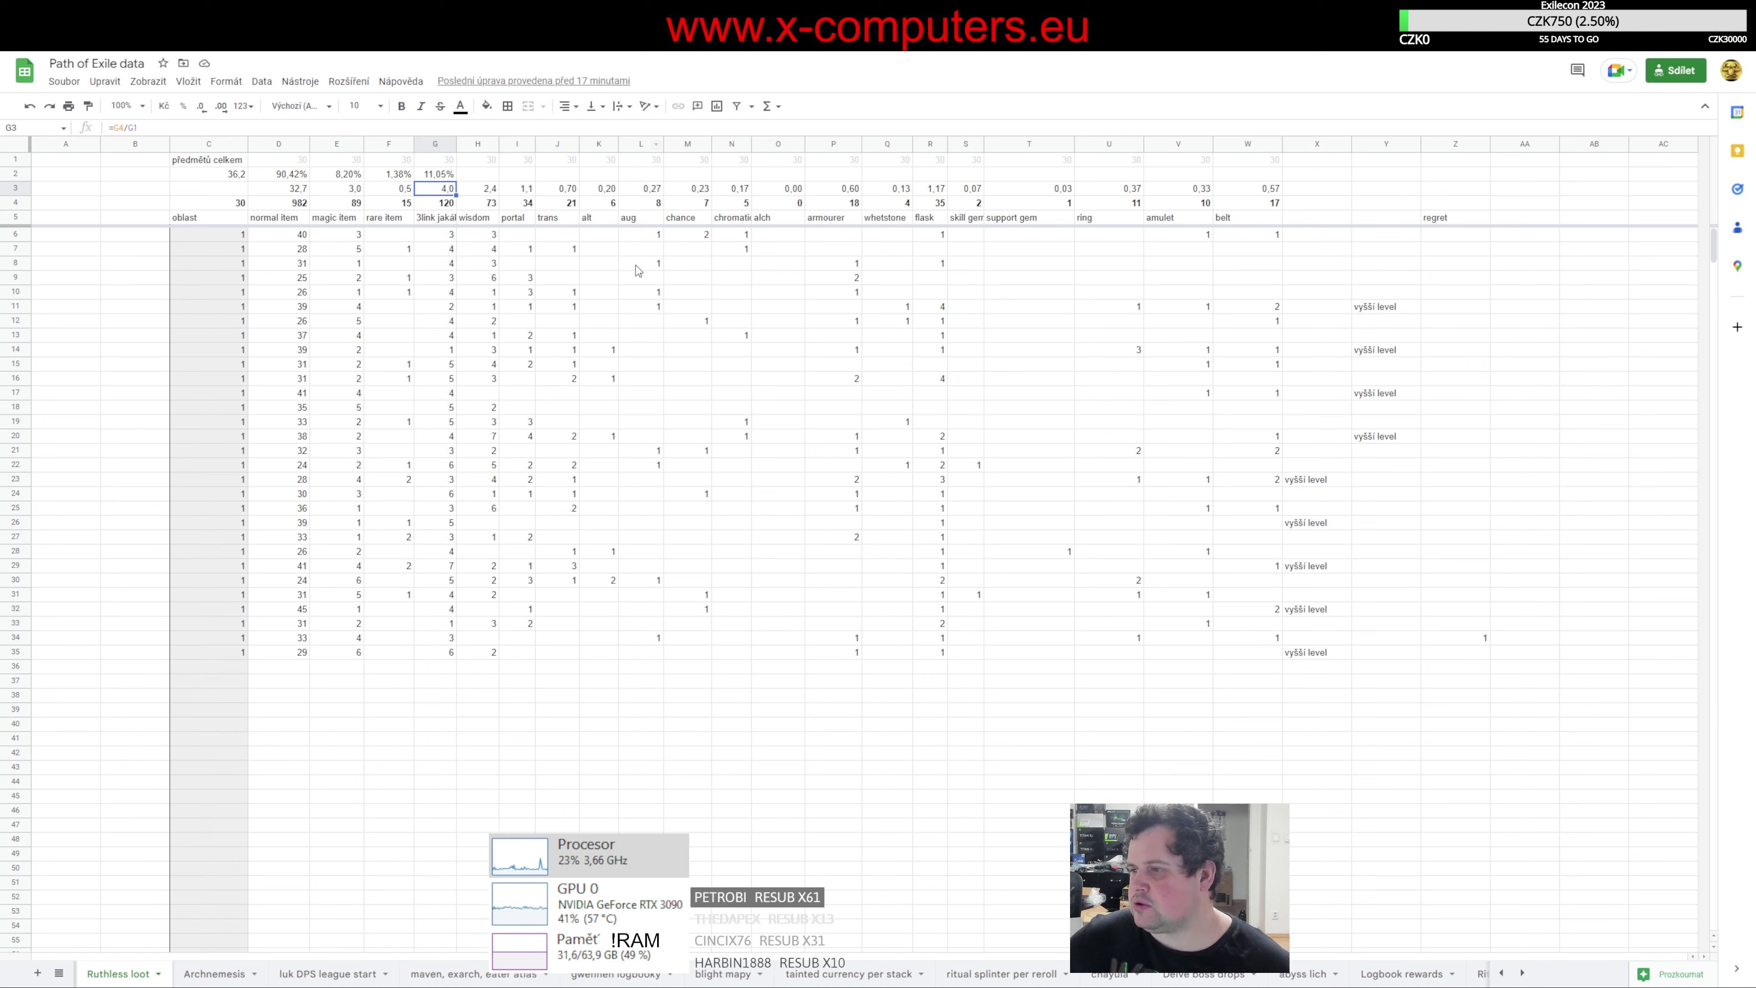
# - Highlight the currency drops from wisdom to whetstone by selecting H3:Q37
pyautogui.moveTo(478, 191); pyautogui.dragTo(478, 204)
pyautogui.moveTo(581, 297); pyautogui.dragTo(881, 692)
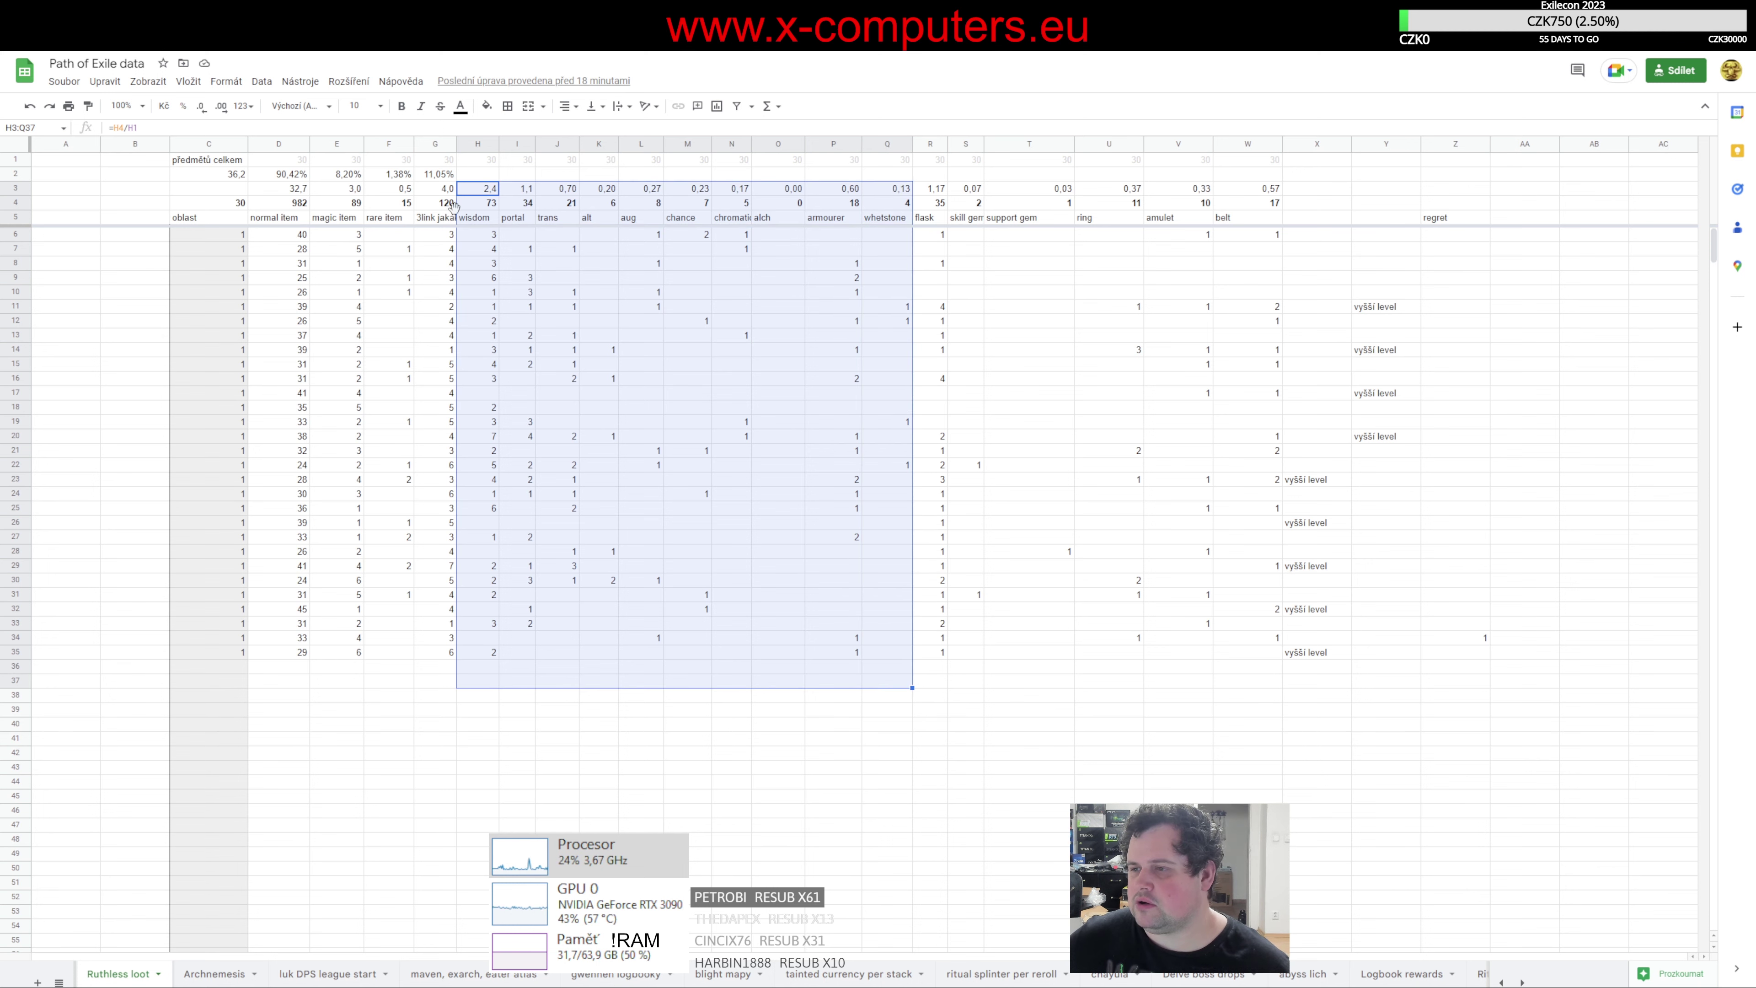
pyautogui.click(487, 176)
# - Review the wisdom column from its total in H4 down to H30, and check the per-area average in H3
pyautogui.click(482, 205)
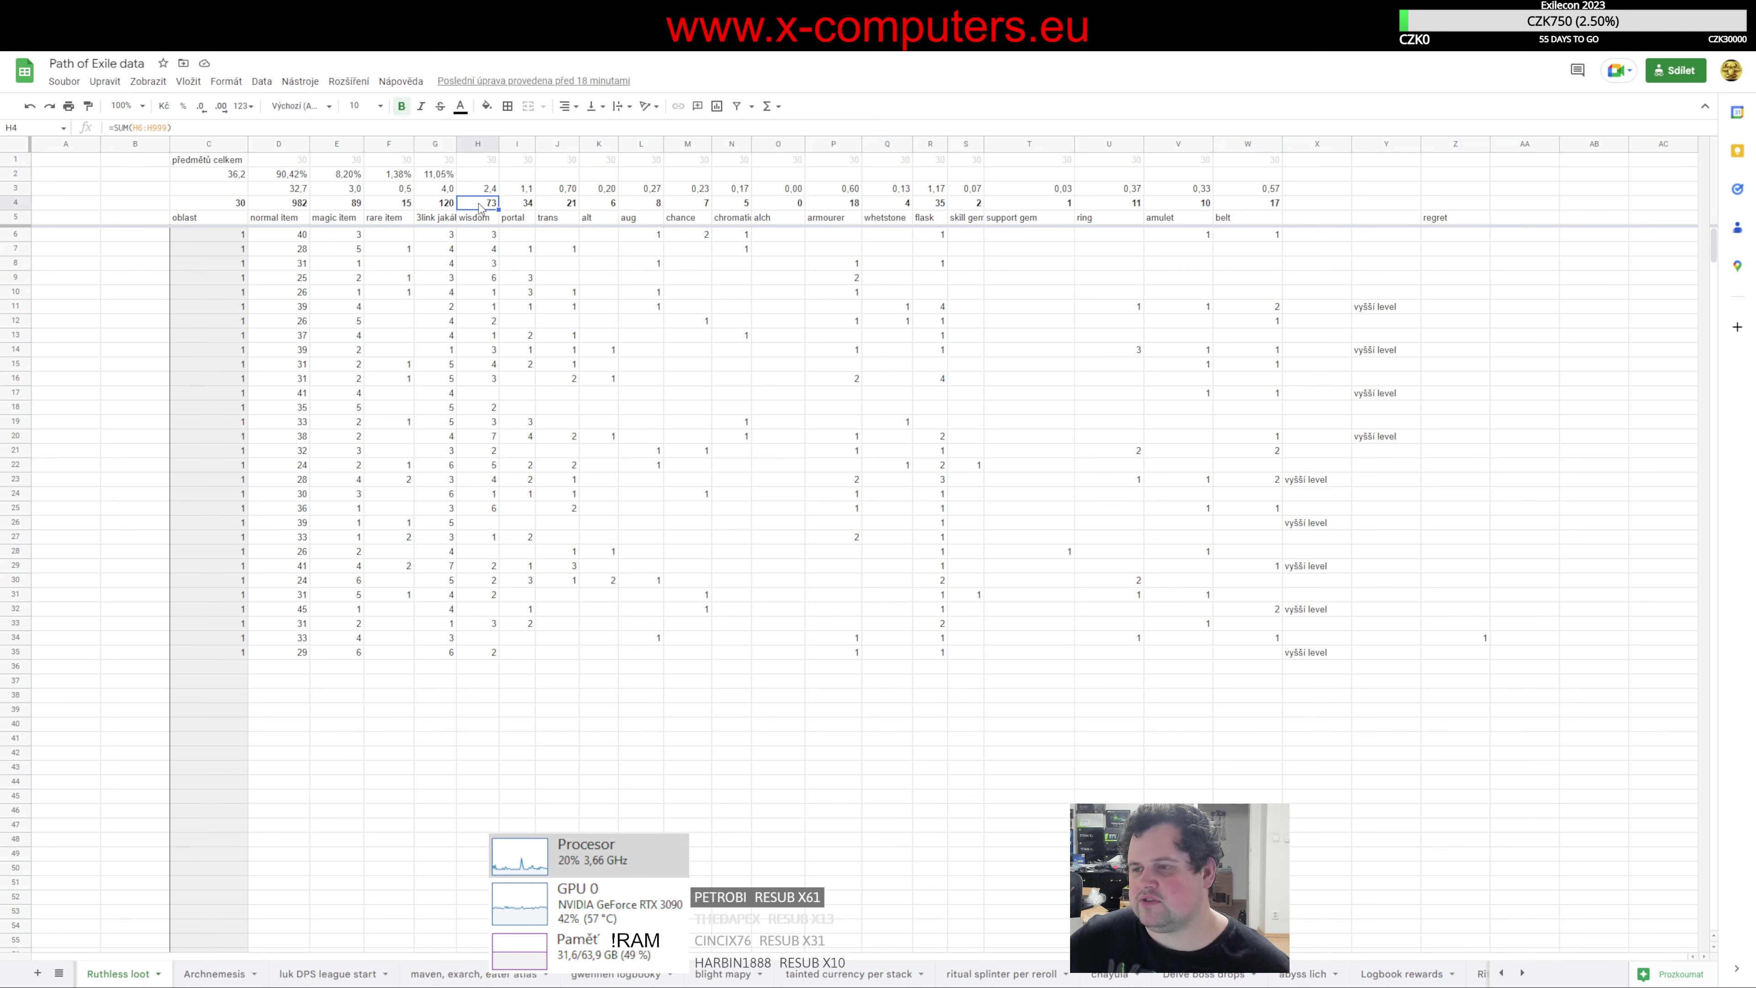
pyautogui.hotkey('shift', 'Down')
pyautogui.hotkey('shift', 'Down')
pyautogui.hotkey('shift', 'Down')
pyautogui.hotkey('shift', 'Down')
pyautogui.hotkey('shift', 'Down')
pyautogui.hotkey('shift', 'Down')
pyautogui.hotkey('shift', 'Down')
pyautogui.hotkey('shift', 'Down')
pyautogui.hotkey('shift', 'Down')
pyautogui.hotkey('shift', 'Down')
pyautogui.hotkey('shift', 'Down')
pyautogui.hotkey('shift', 'Down')
pyautogui.hotkey('shift', 'Down')
pyautogui.hotkey('shift', 'Down')
pyautogui.hotkey('shift', 'Down')
pyautogui.hotkey('shift', 'Down')
pyautogui.hotkey('shift', 'Down')
pyautogui.hotkey('shift', 'Down')
pyautogui.hotkey('shift', 'Down')
pyautogui.hotkey('shift', 'Down')
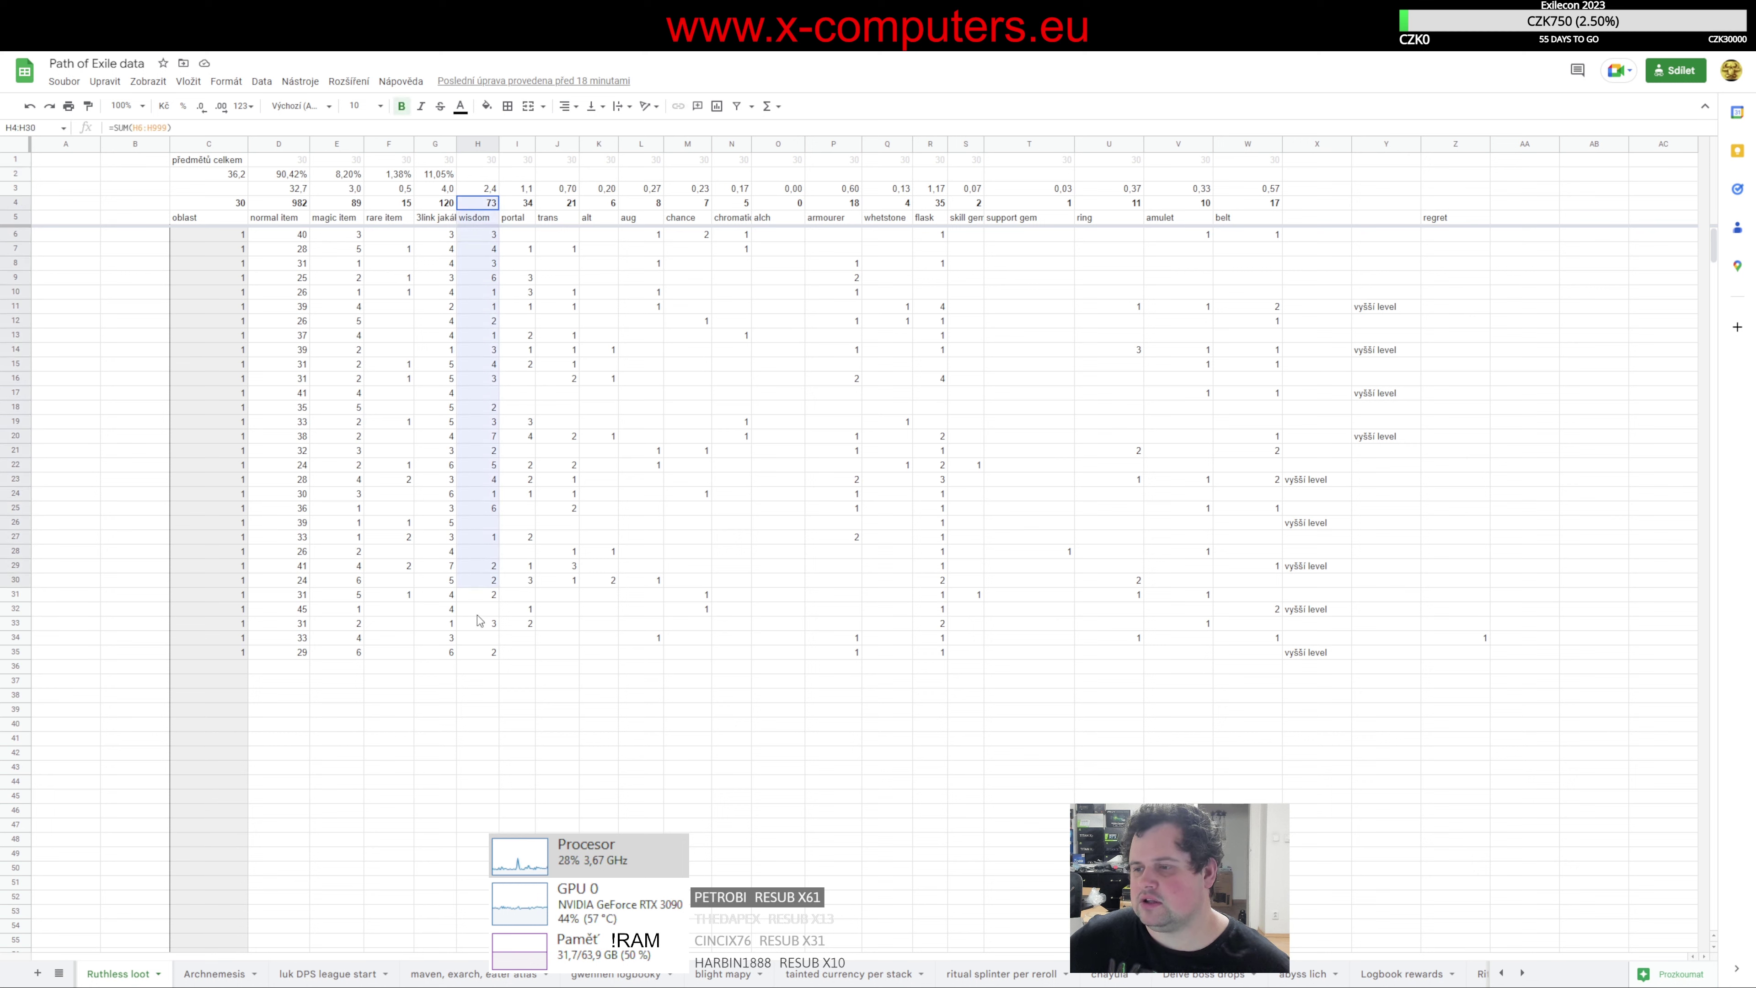
pyautogui.click(488, 193)
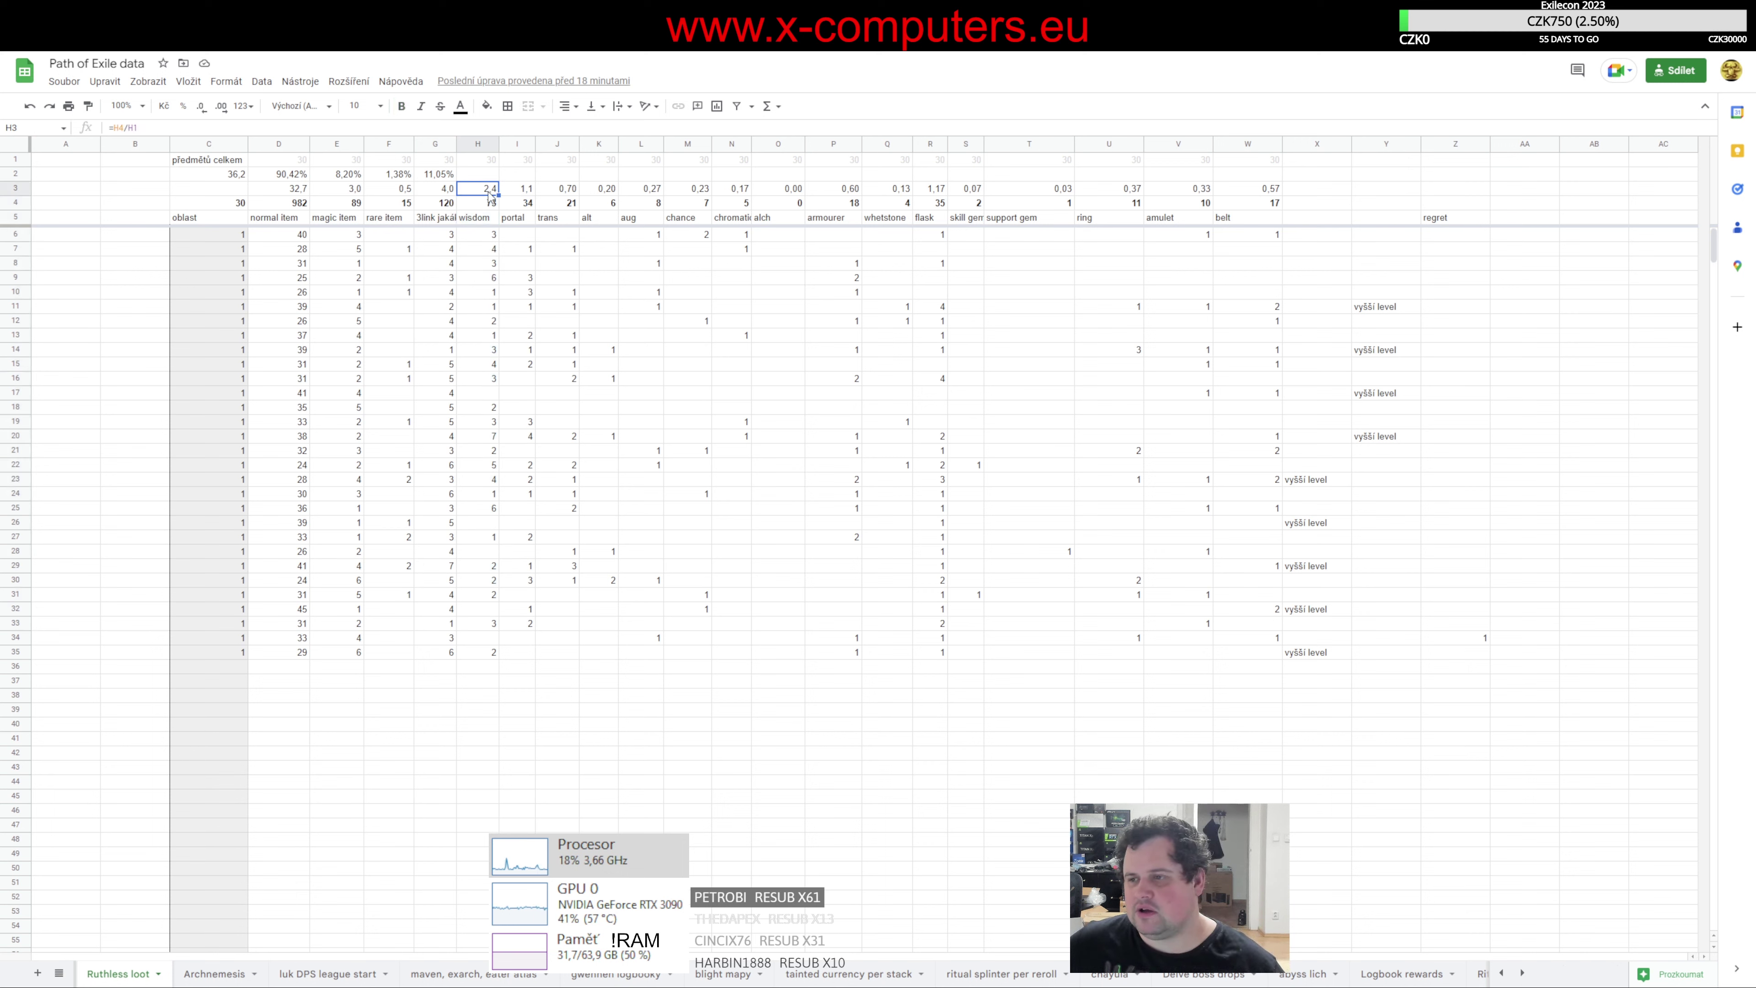
# - Compare the portal and trans totals in I4 and J4 with wisdom, and highlight the three columns over H3:J33
pyautogui.click(519, 206)
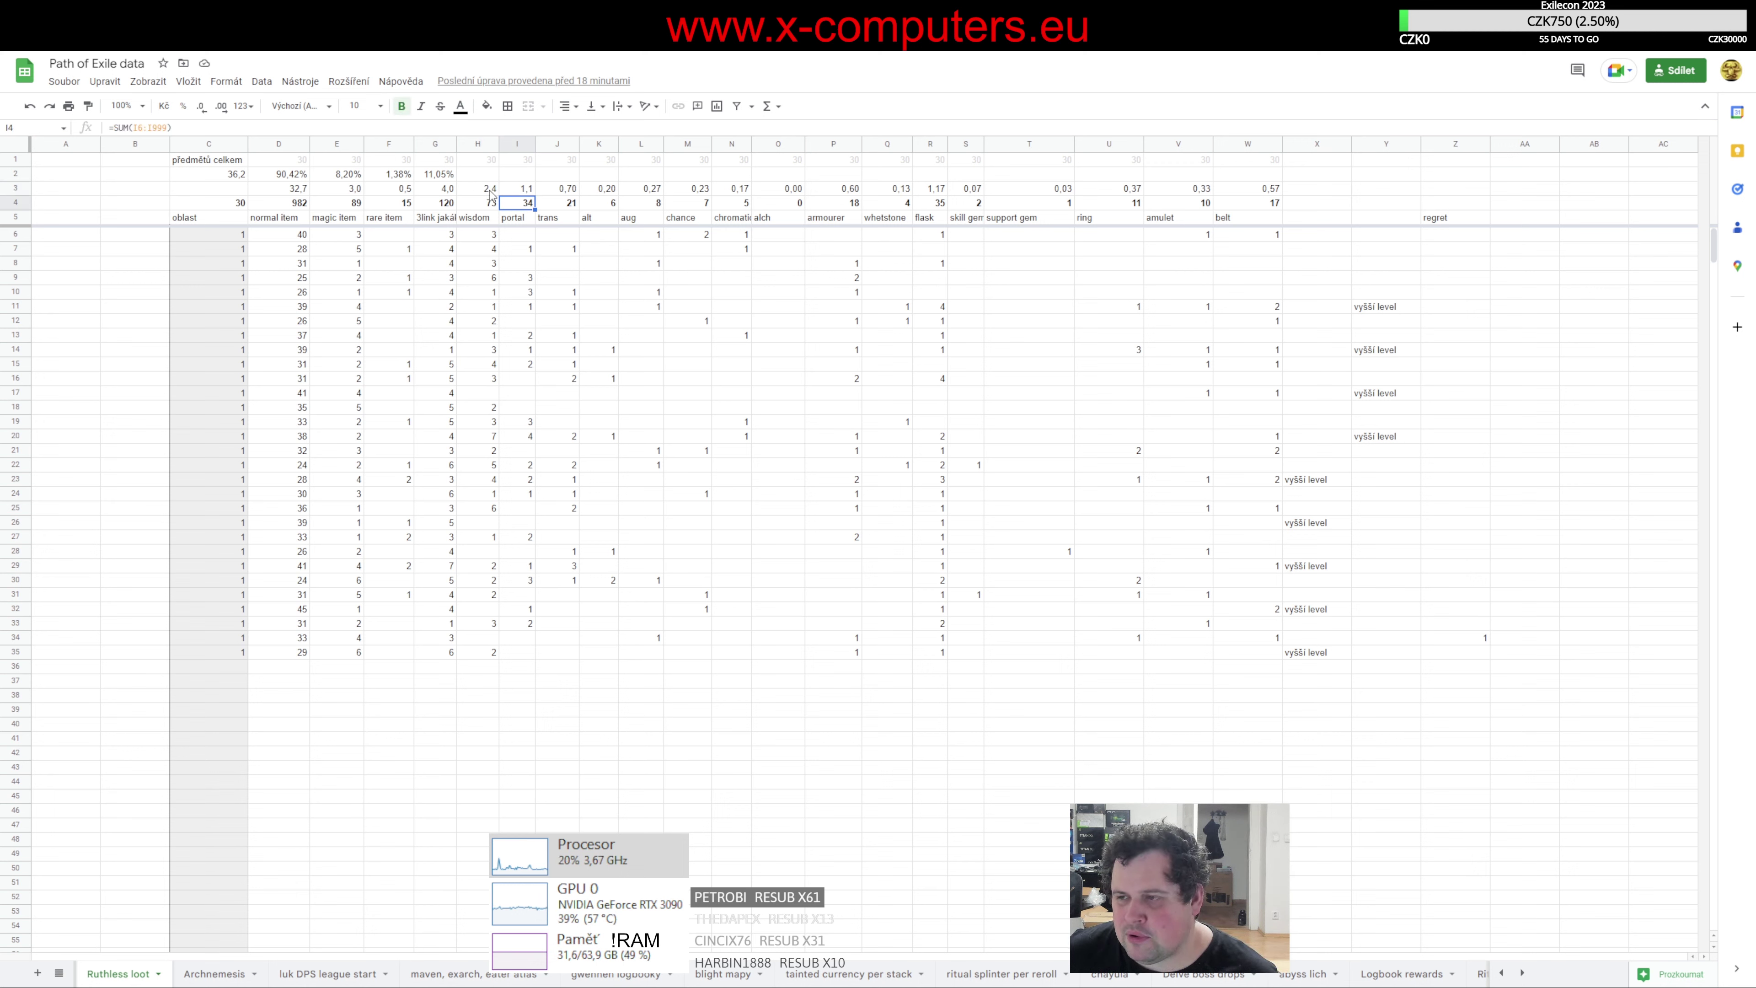
pyautogui.click(557, 206)
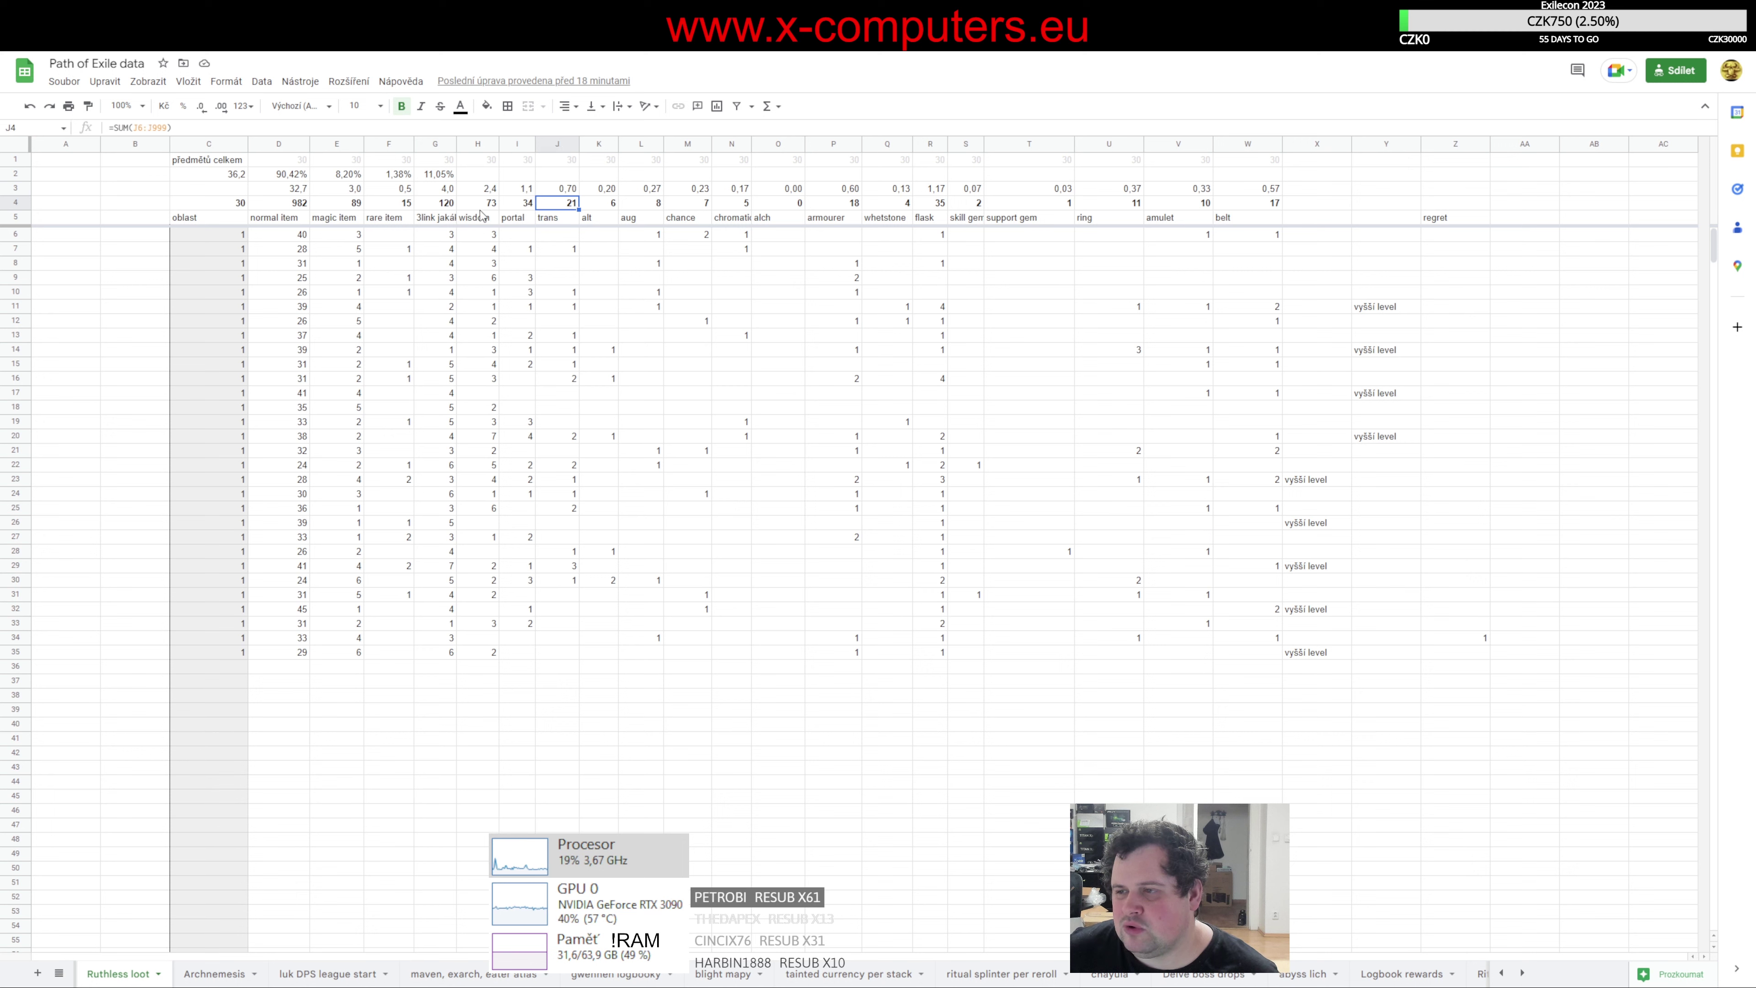
pyautogui.click(480, 208)
pyautogui.click(567, 206)
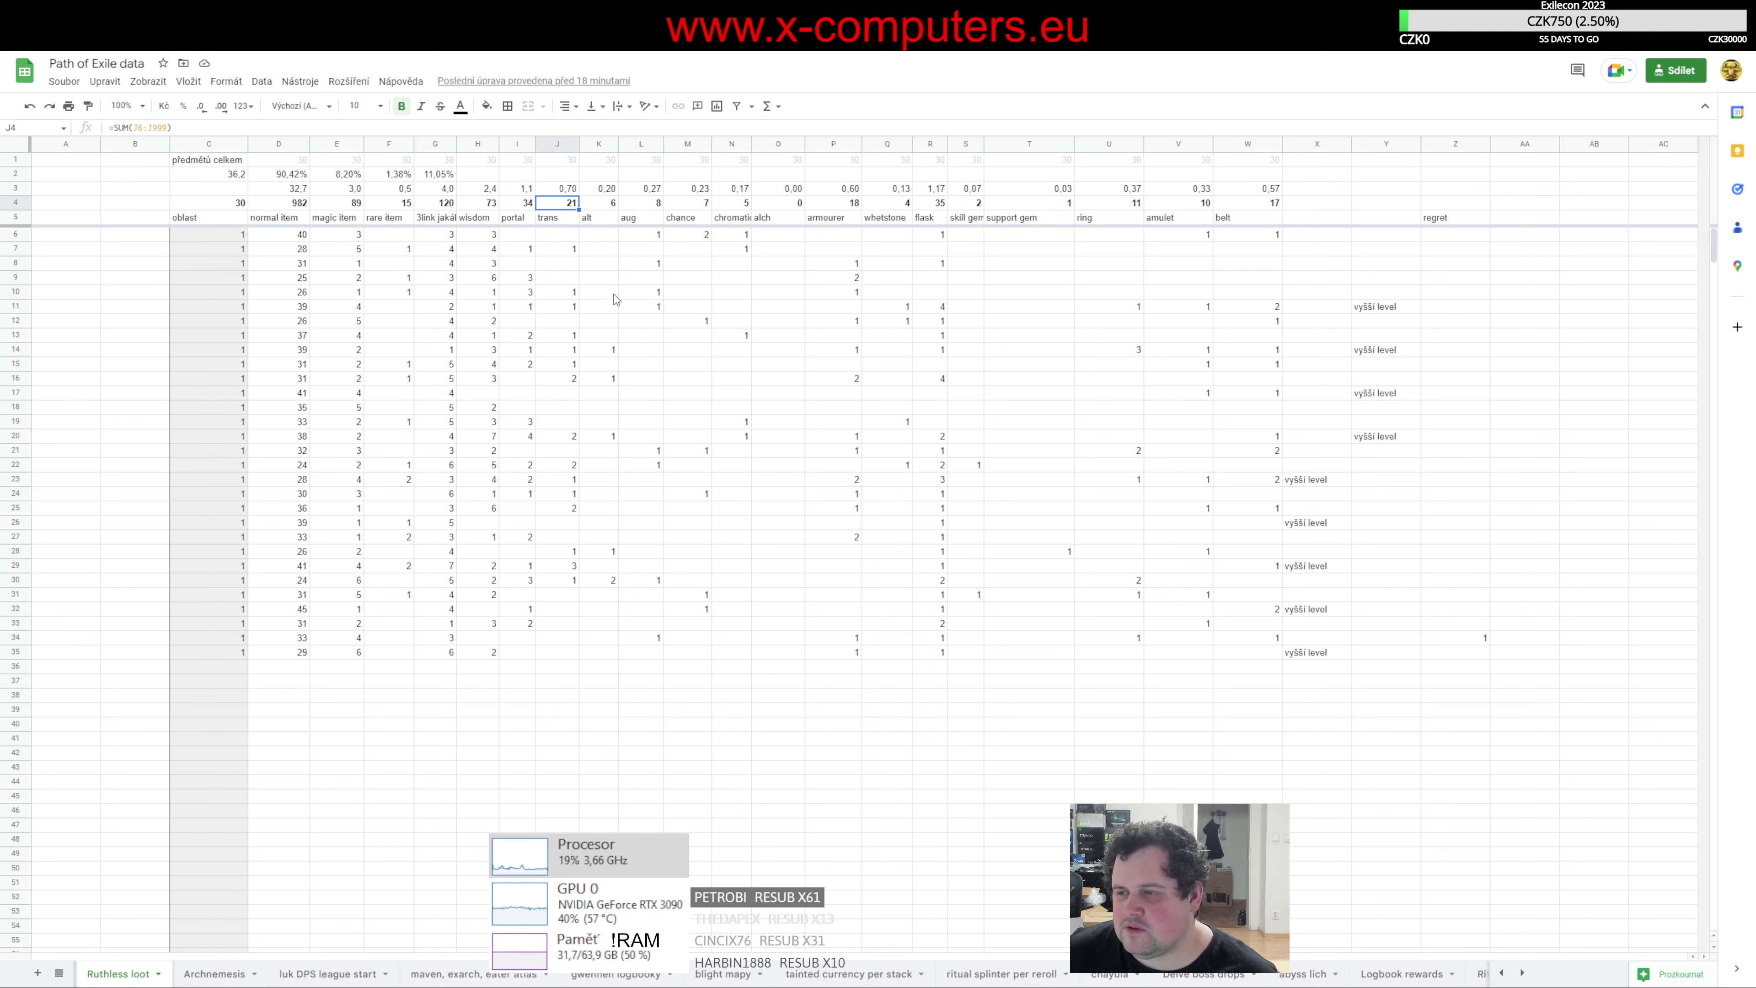
pyautogui.moveTo(551, 190); pyautogui.dragTo(478, 634)
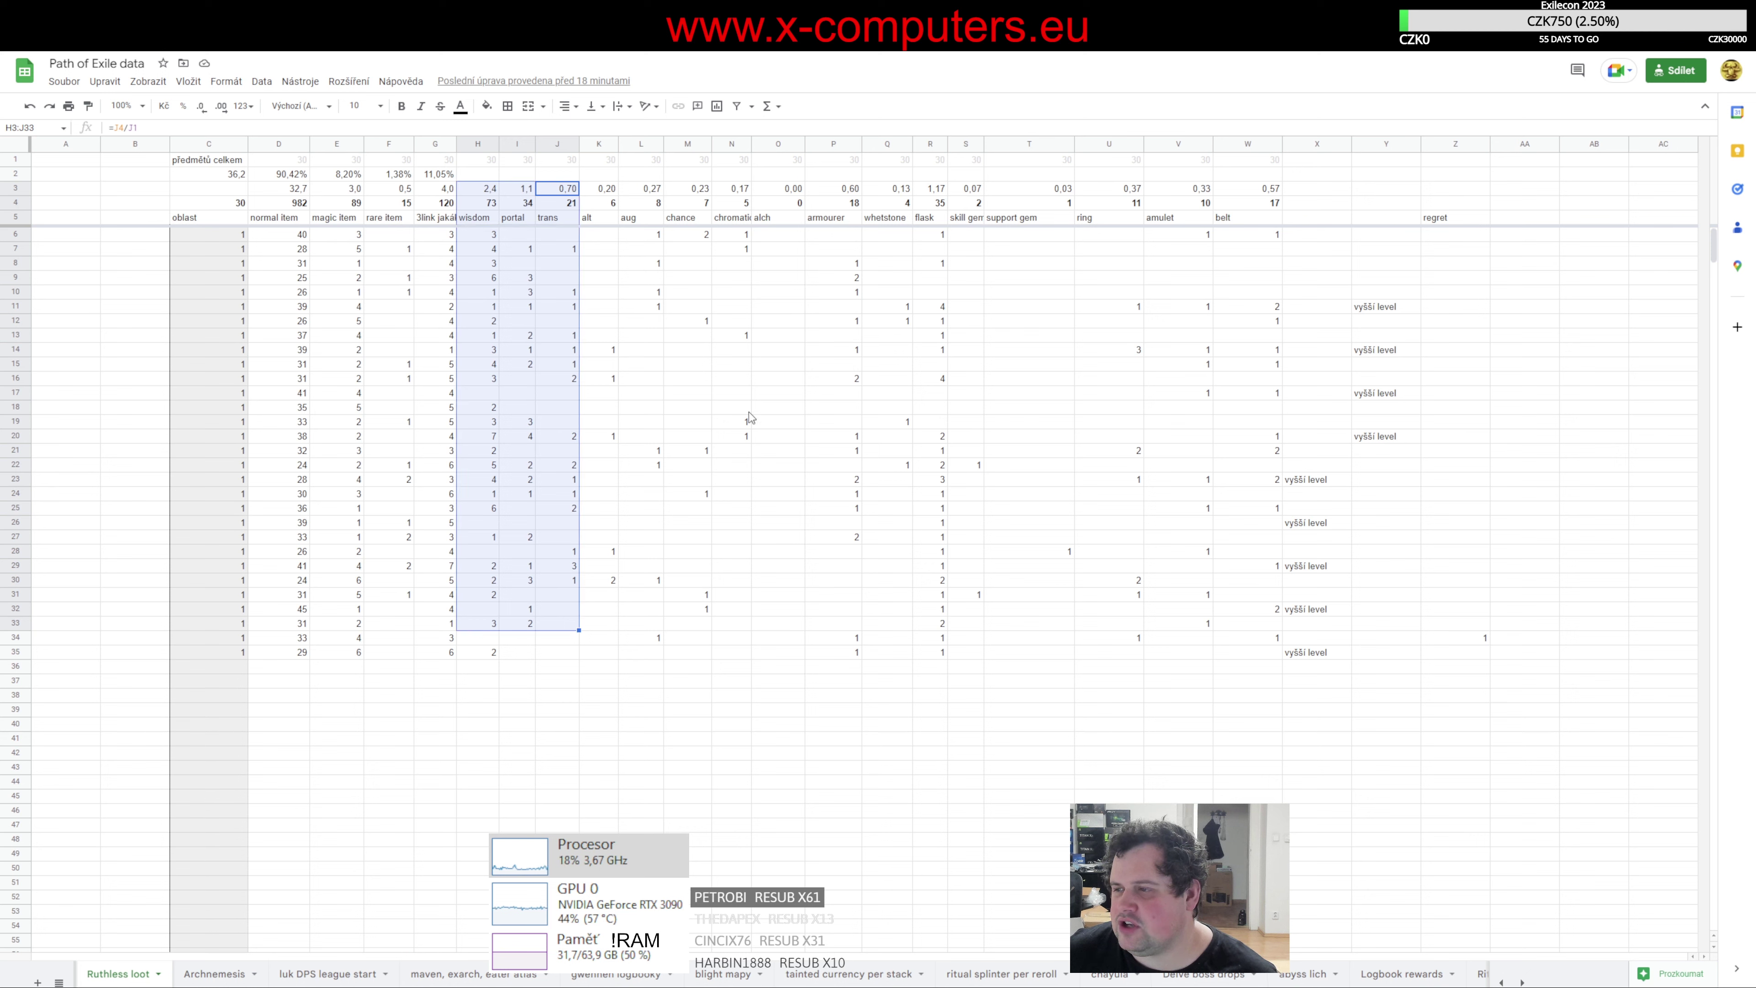
# - Highlight the armourer drops in P3:P35 and review the aug, chance and chromatic headers in row 5
pyautogui.moveTo(839, 193); pyautogui.dragTo(834, 657)
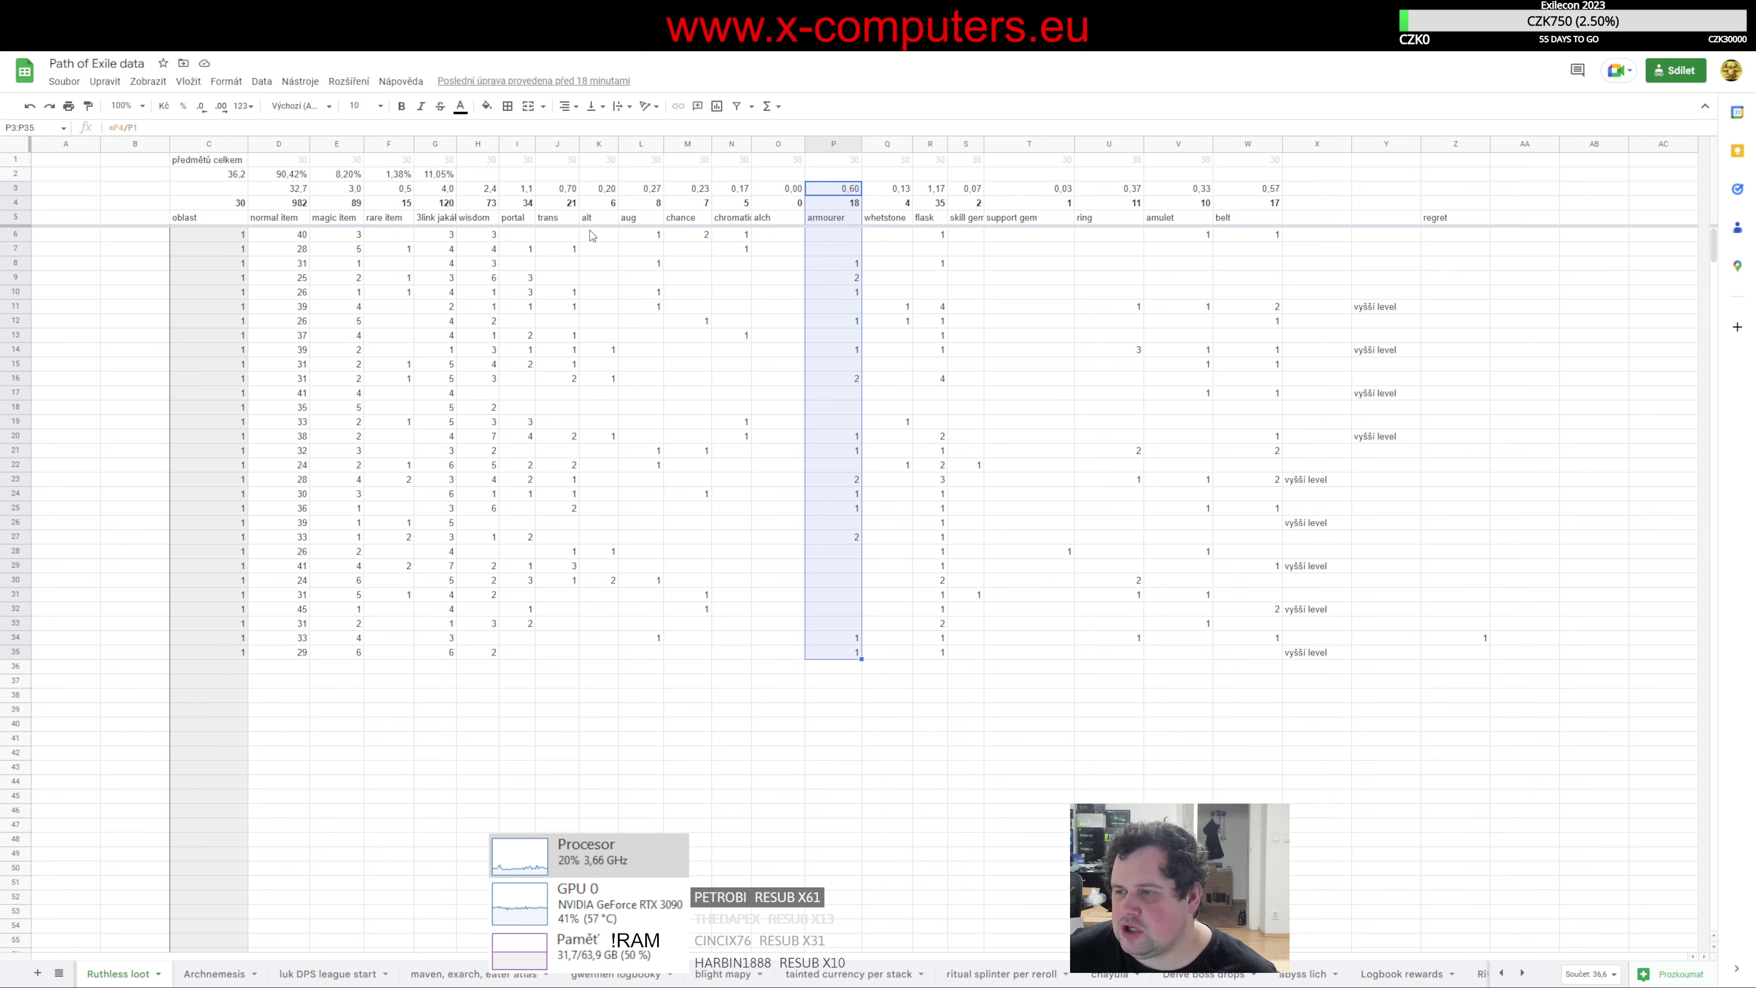
pyautogui.click(641, 218)
pyautogui.click(680, 221)
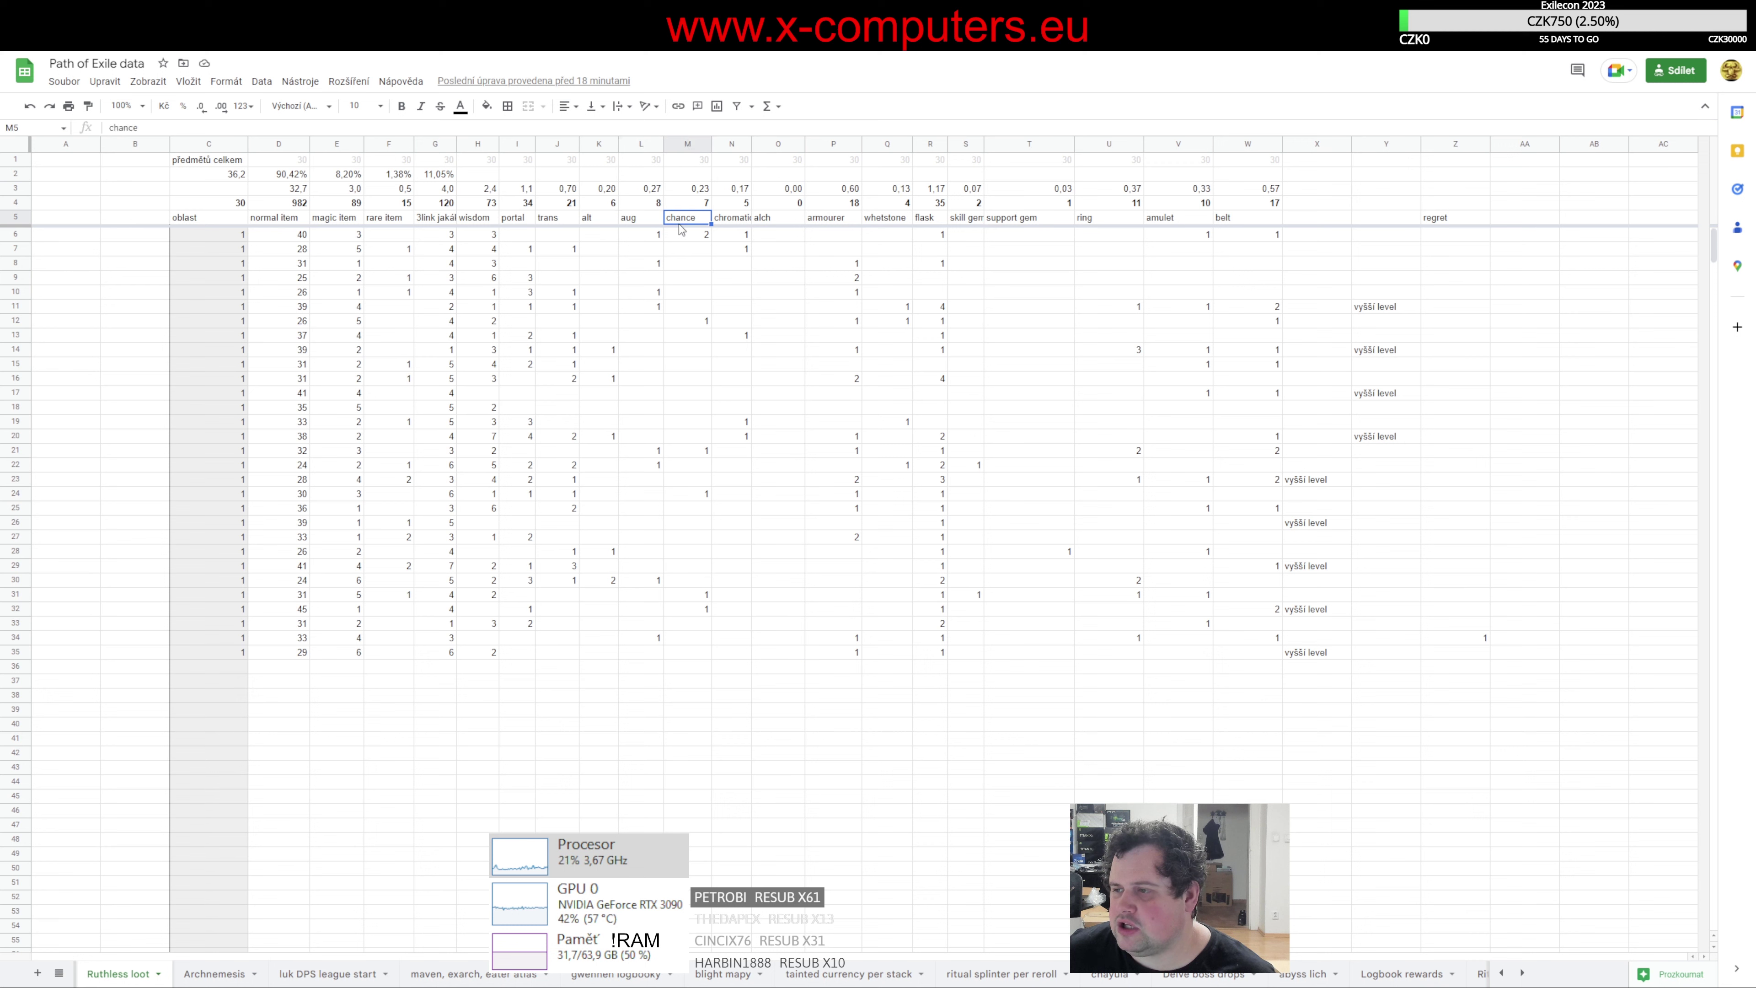
pyautogui.click(716, 220)
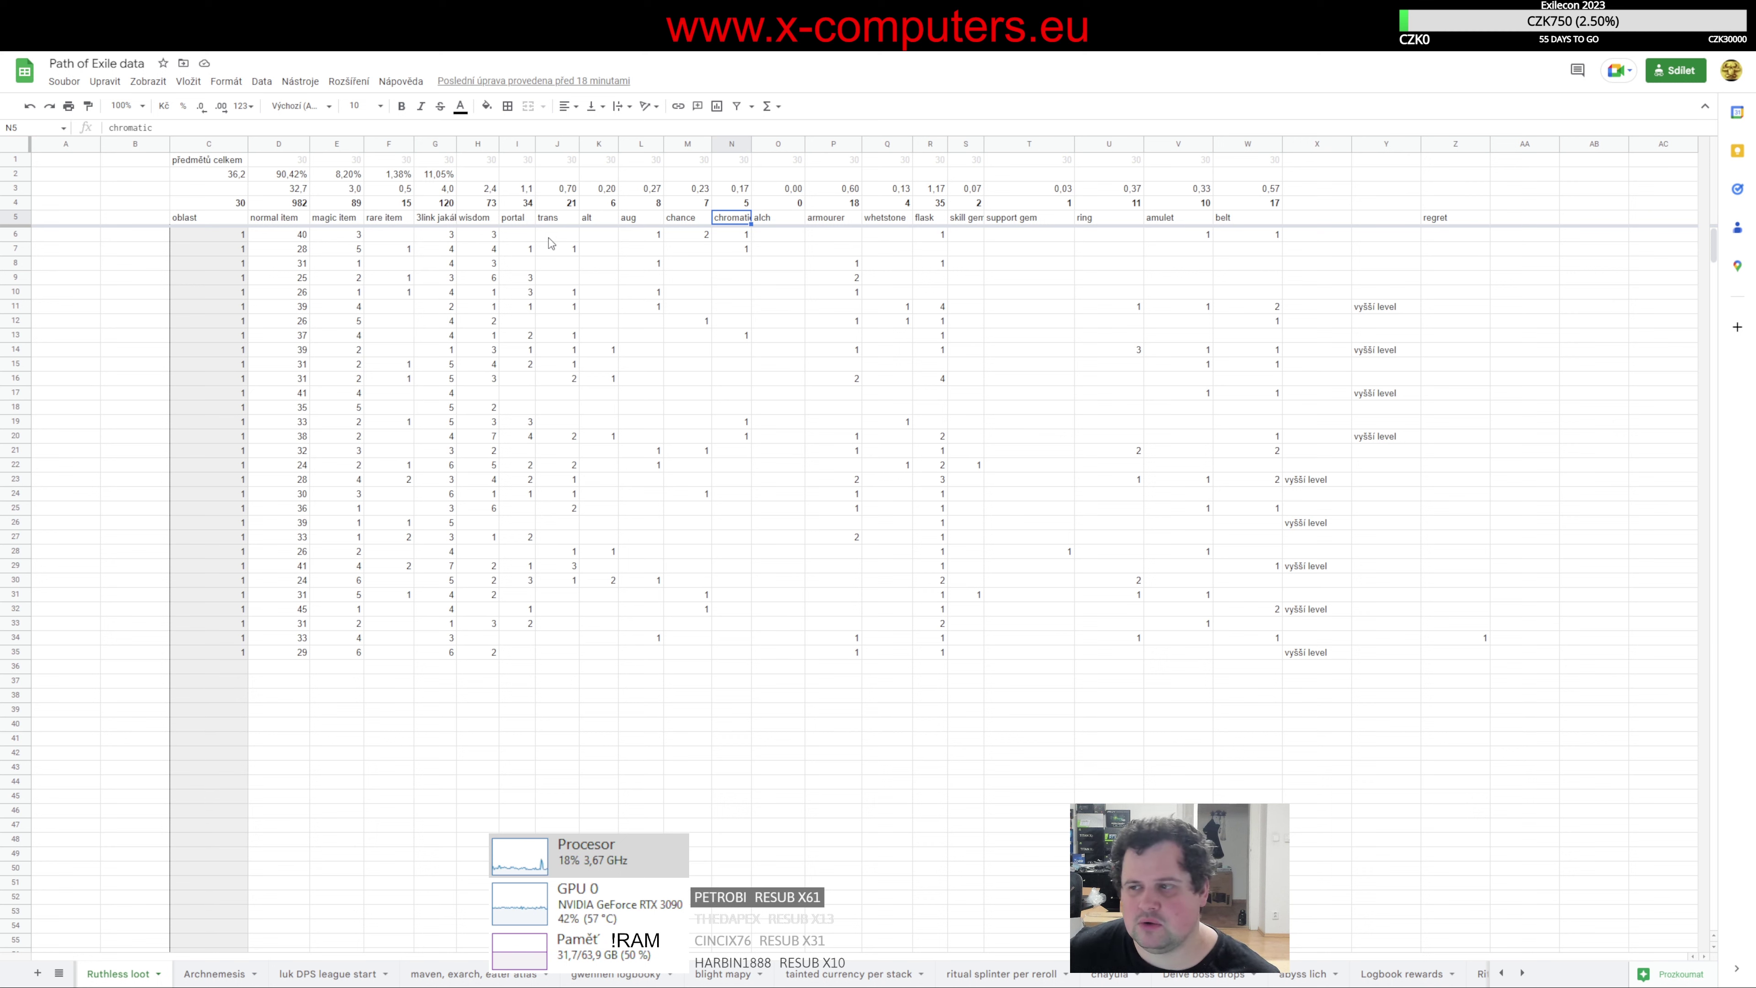
# - Check the alt and chromatic totals in K4 and N4, and highlight the alt to chromatic drops in K3:N34
pyautogui.click(591, 203)
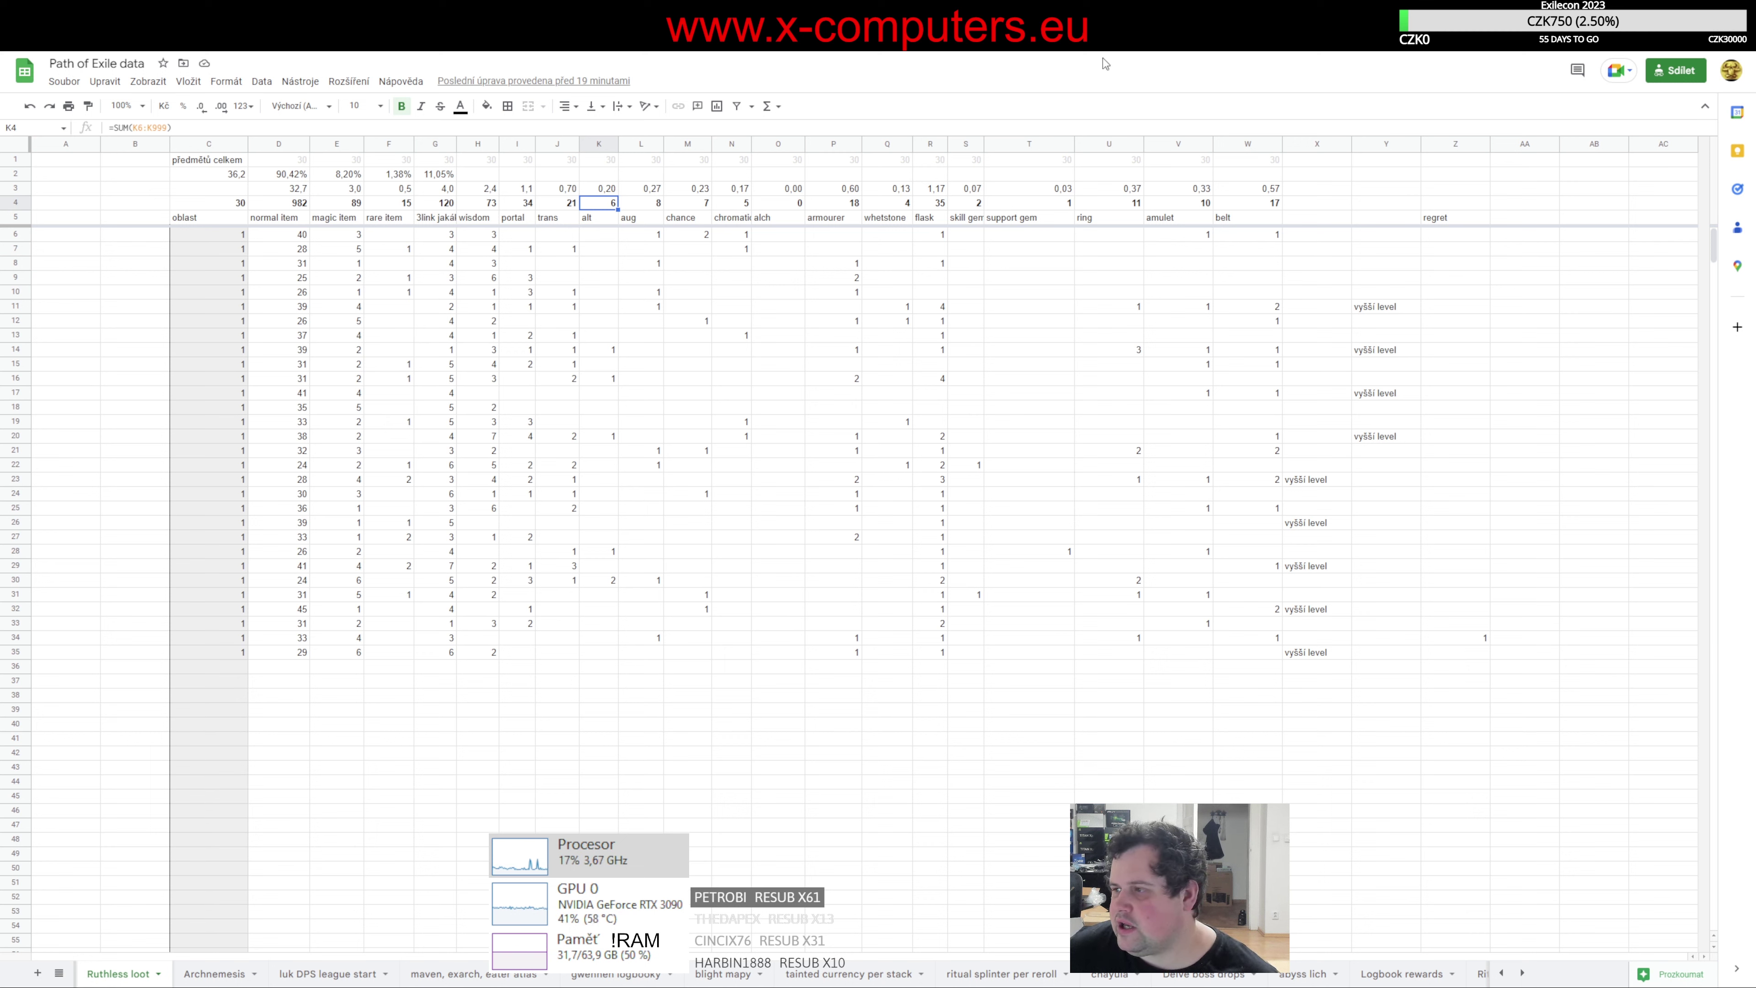
pyautogui.click(719, 204)
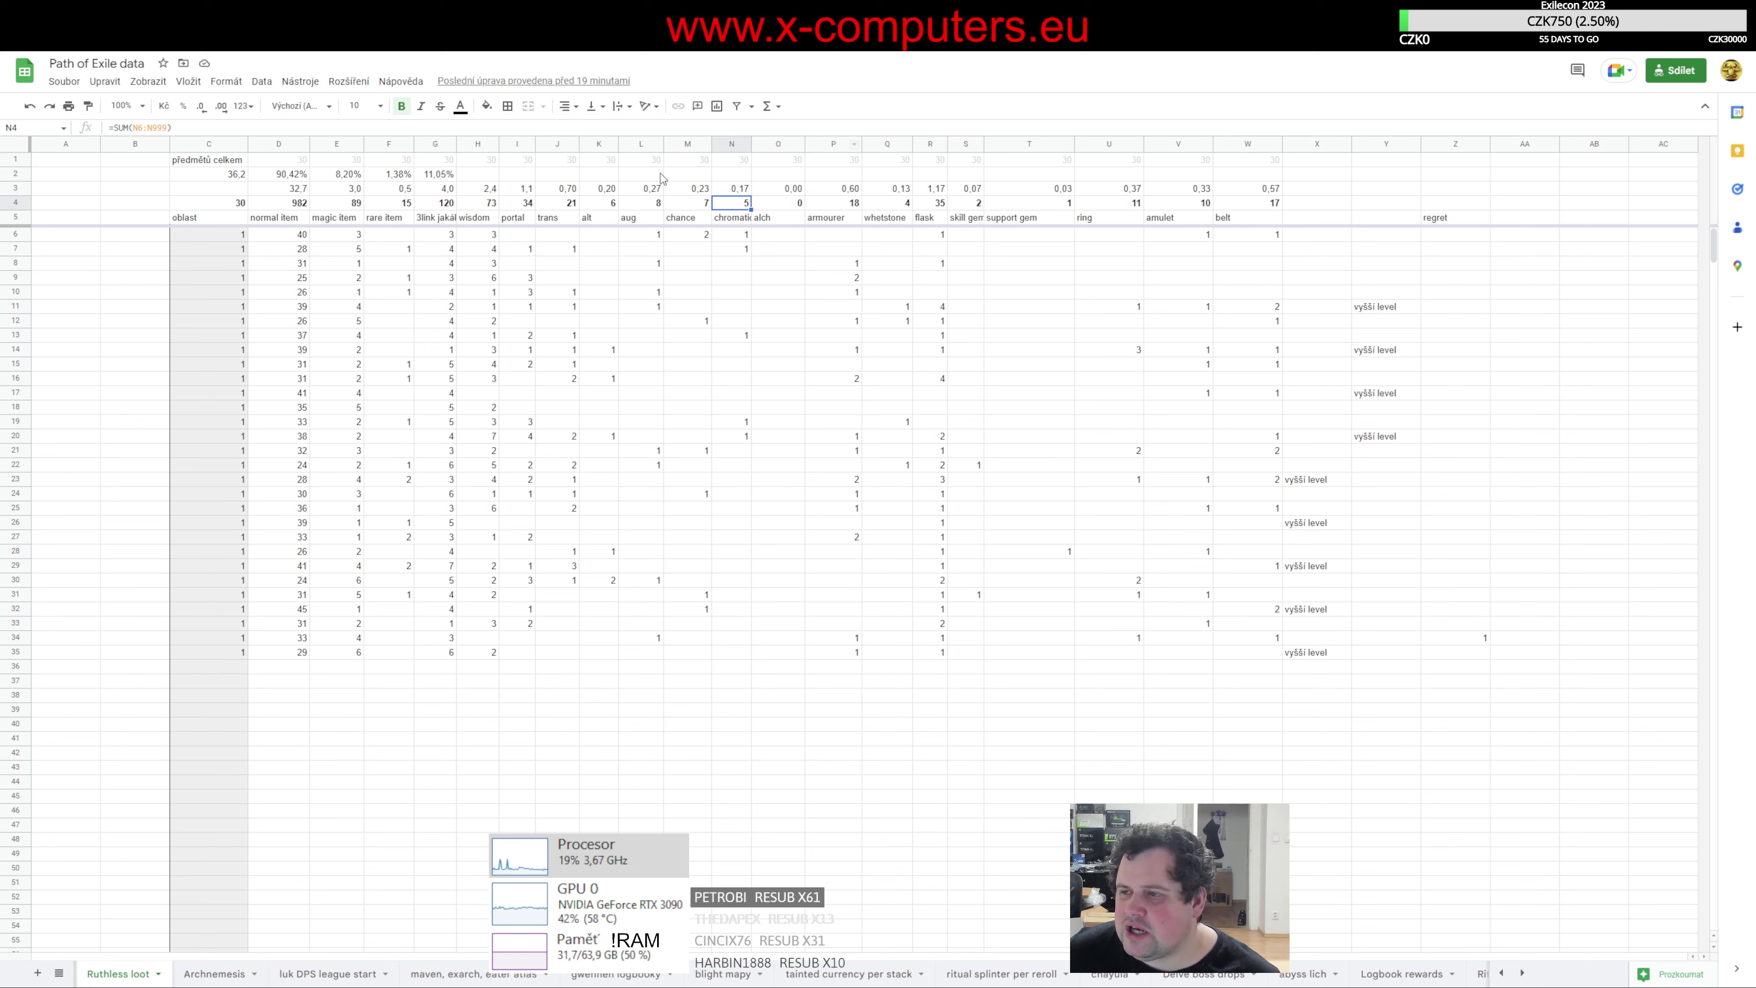
pyautogui.click(604, 192)
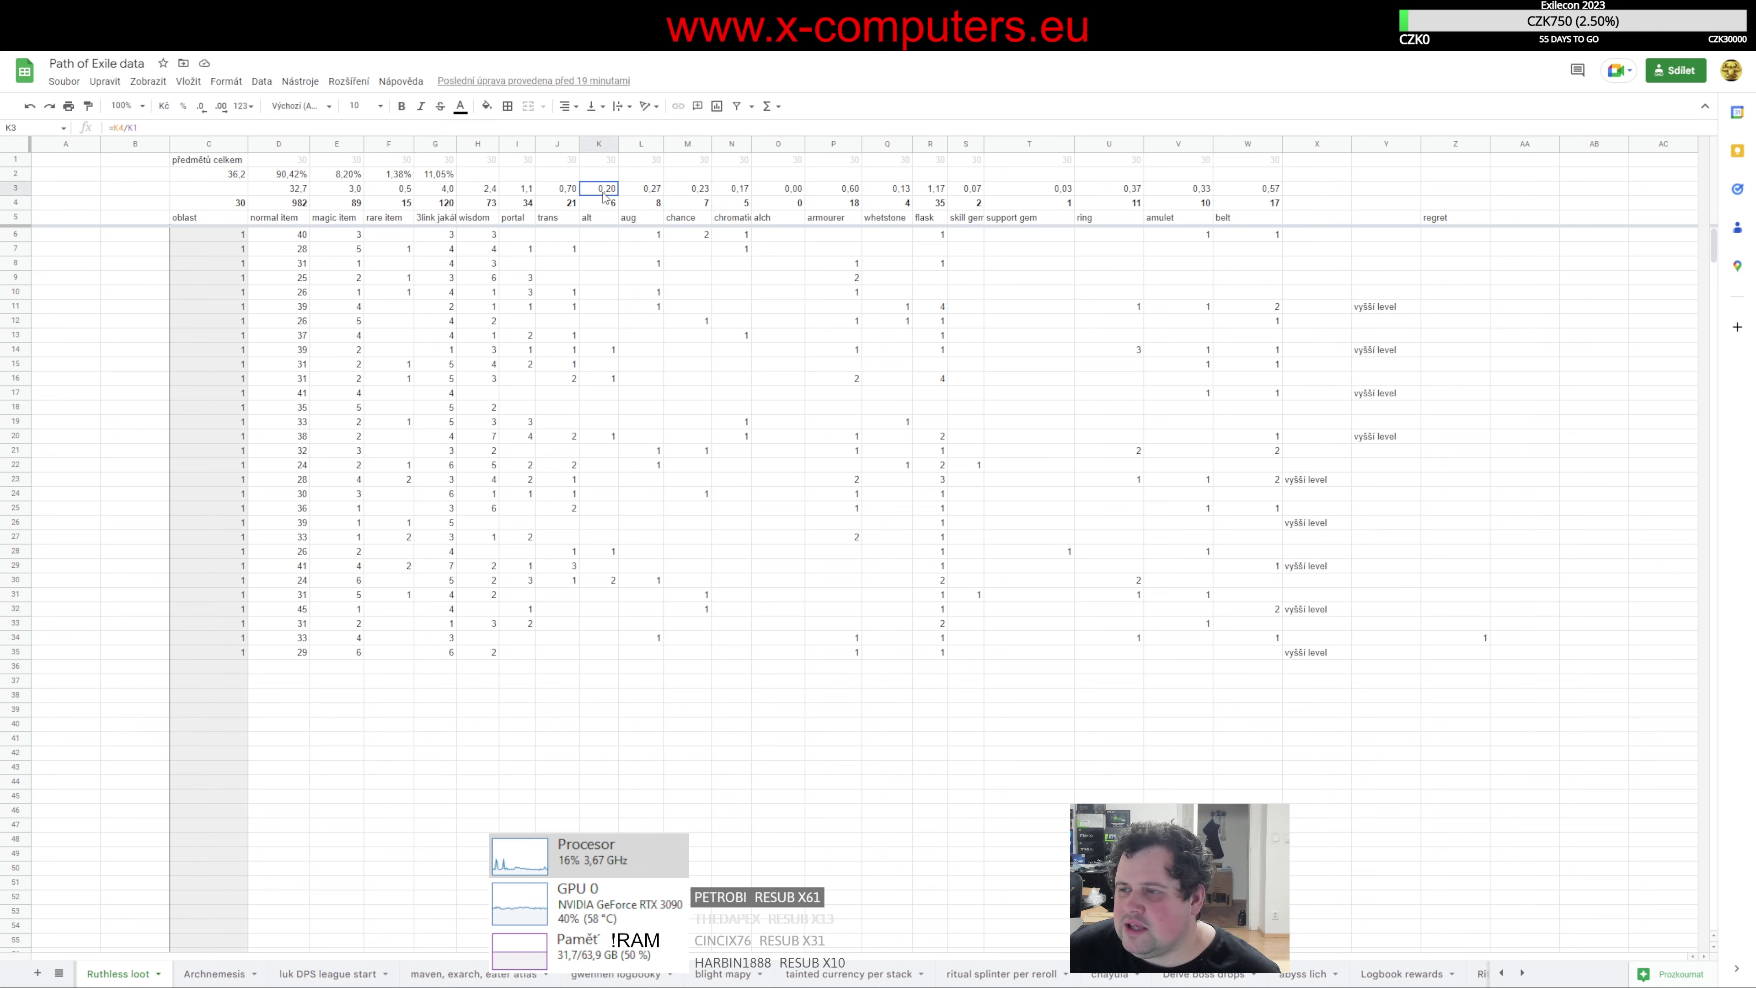
pyautogui.moveTo(604, 194); pyautogui.dragTo(747, 642)
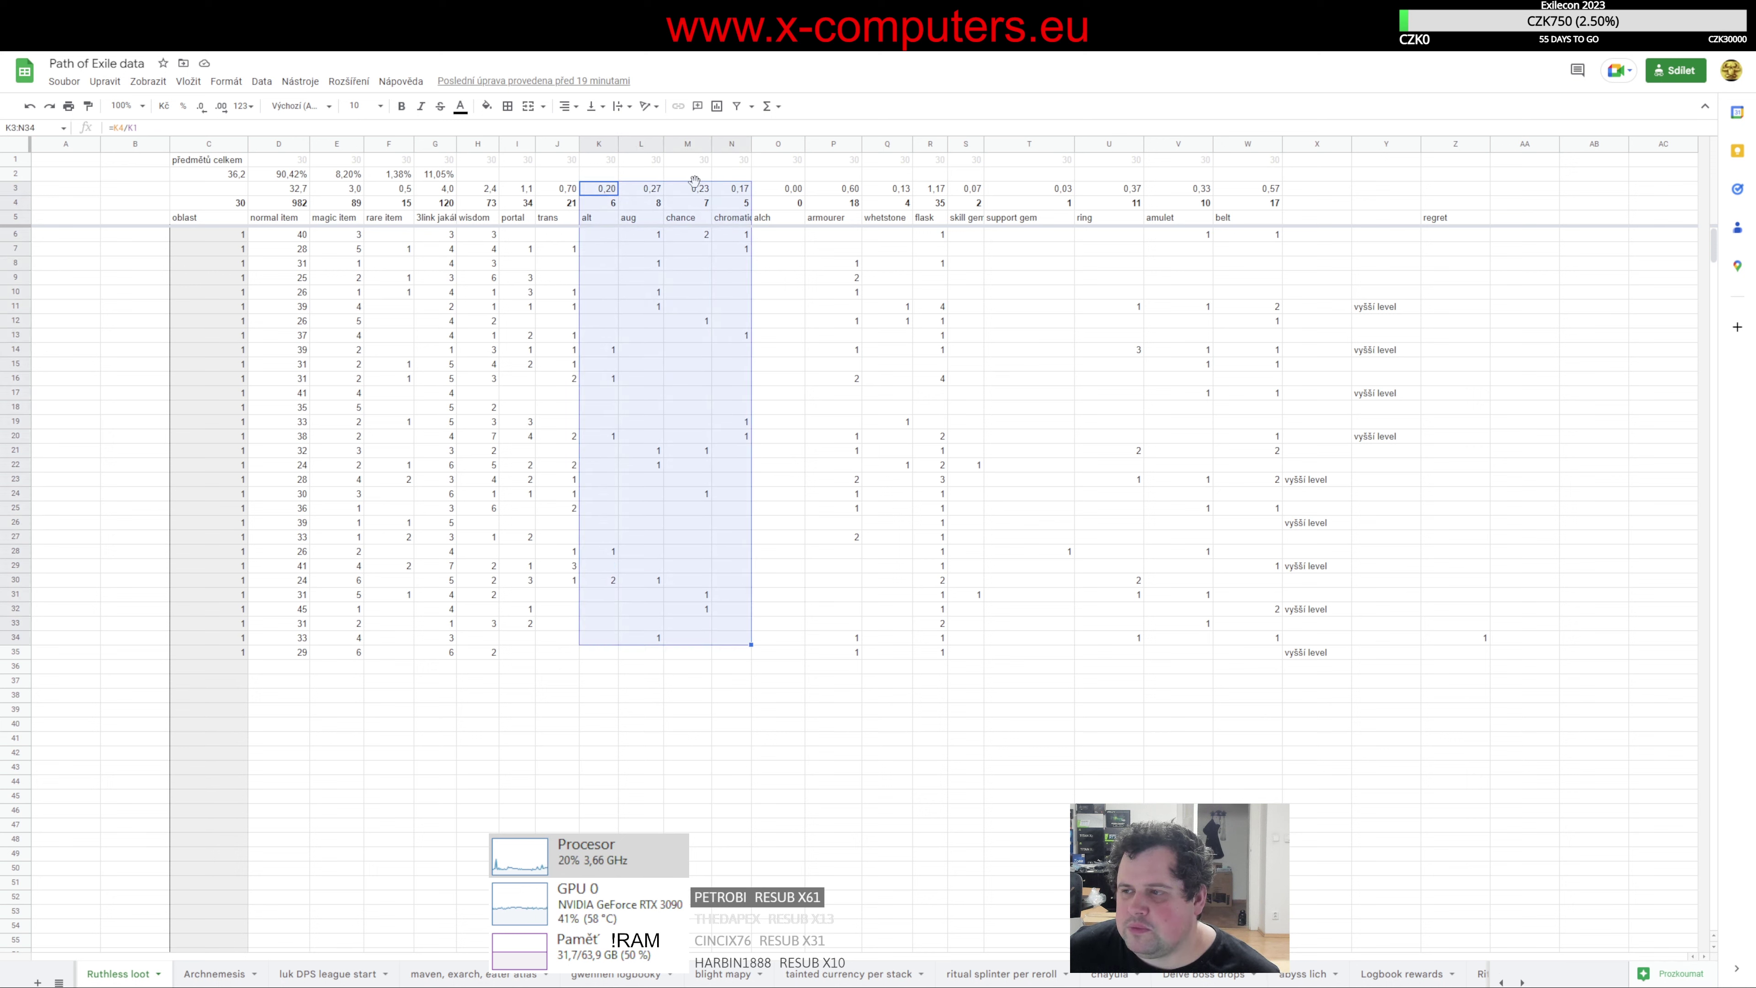
pyautogui.moveTo(498, 298); pyautogui.dragTo(483, 619)
pyautogui.click(598, 695)
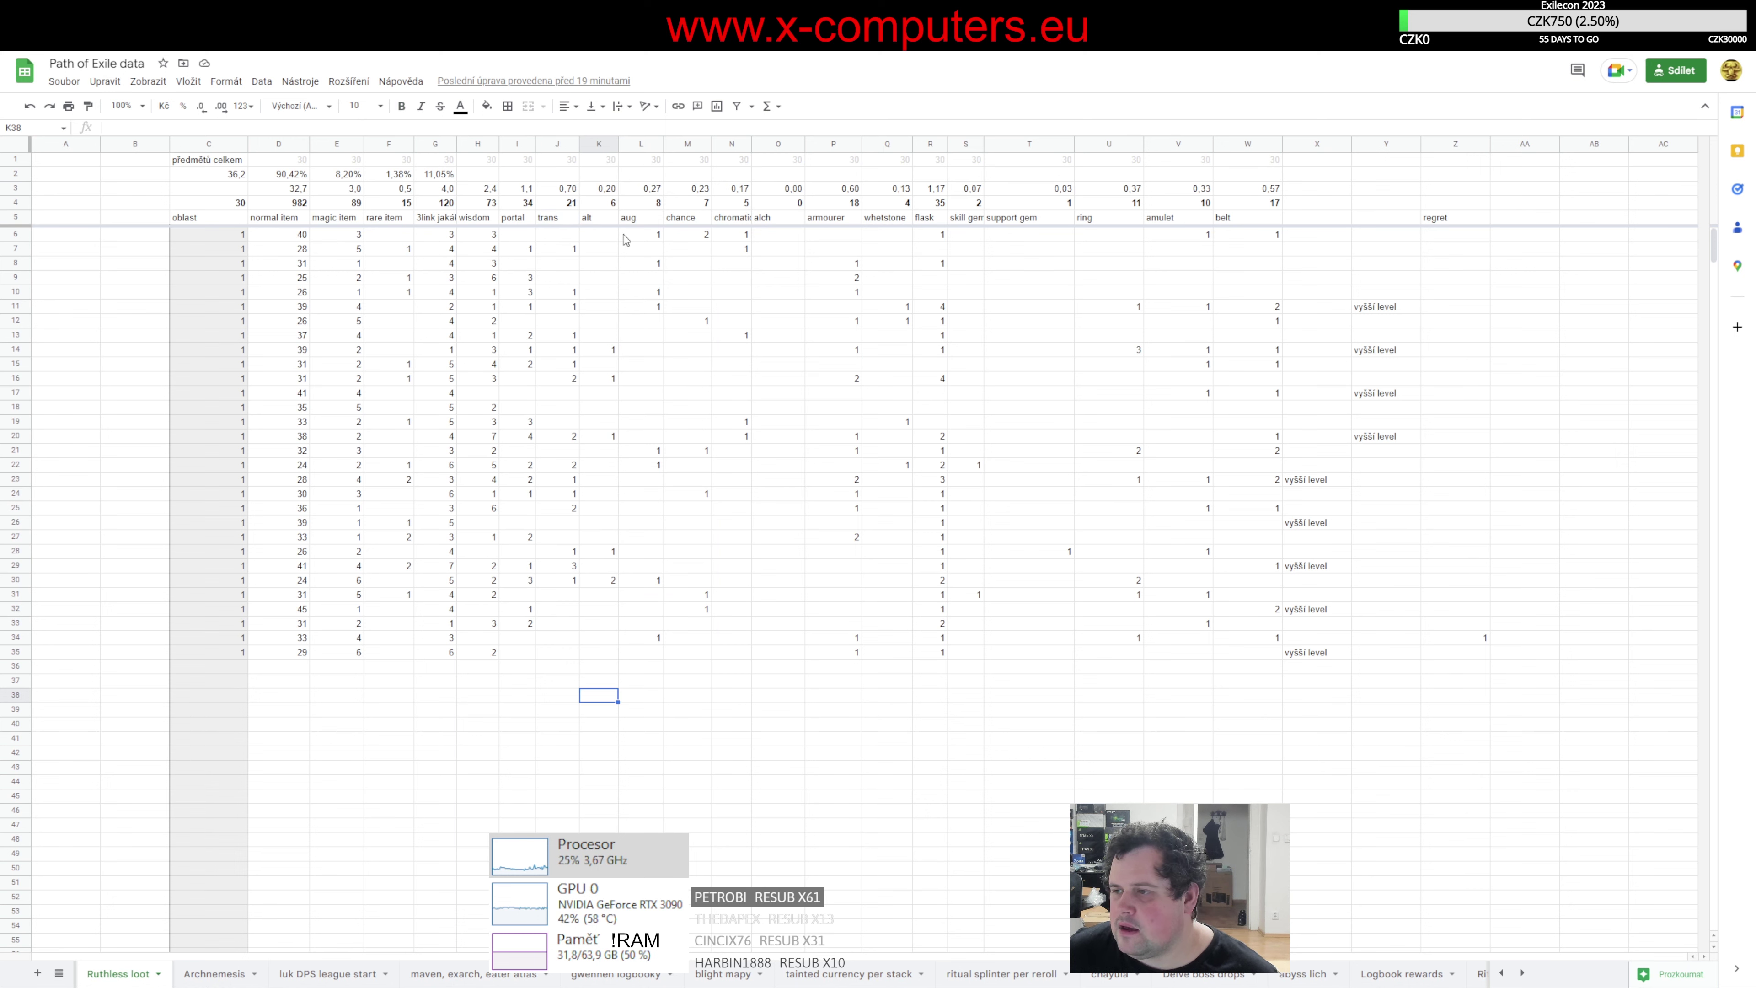
# - Go through the row 5 currency headers from trans to chromatic
pyautogui.click(555, 220)
pyautogui.click(586, 221)
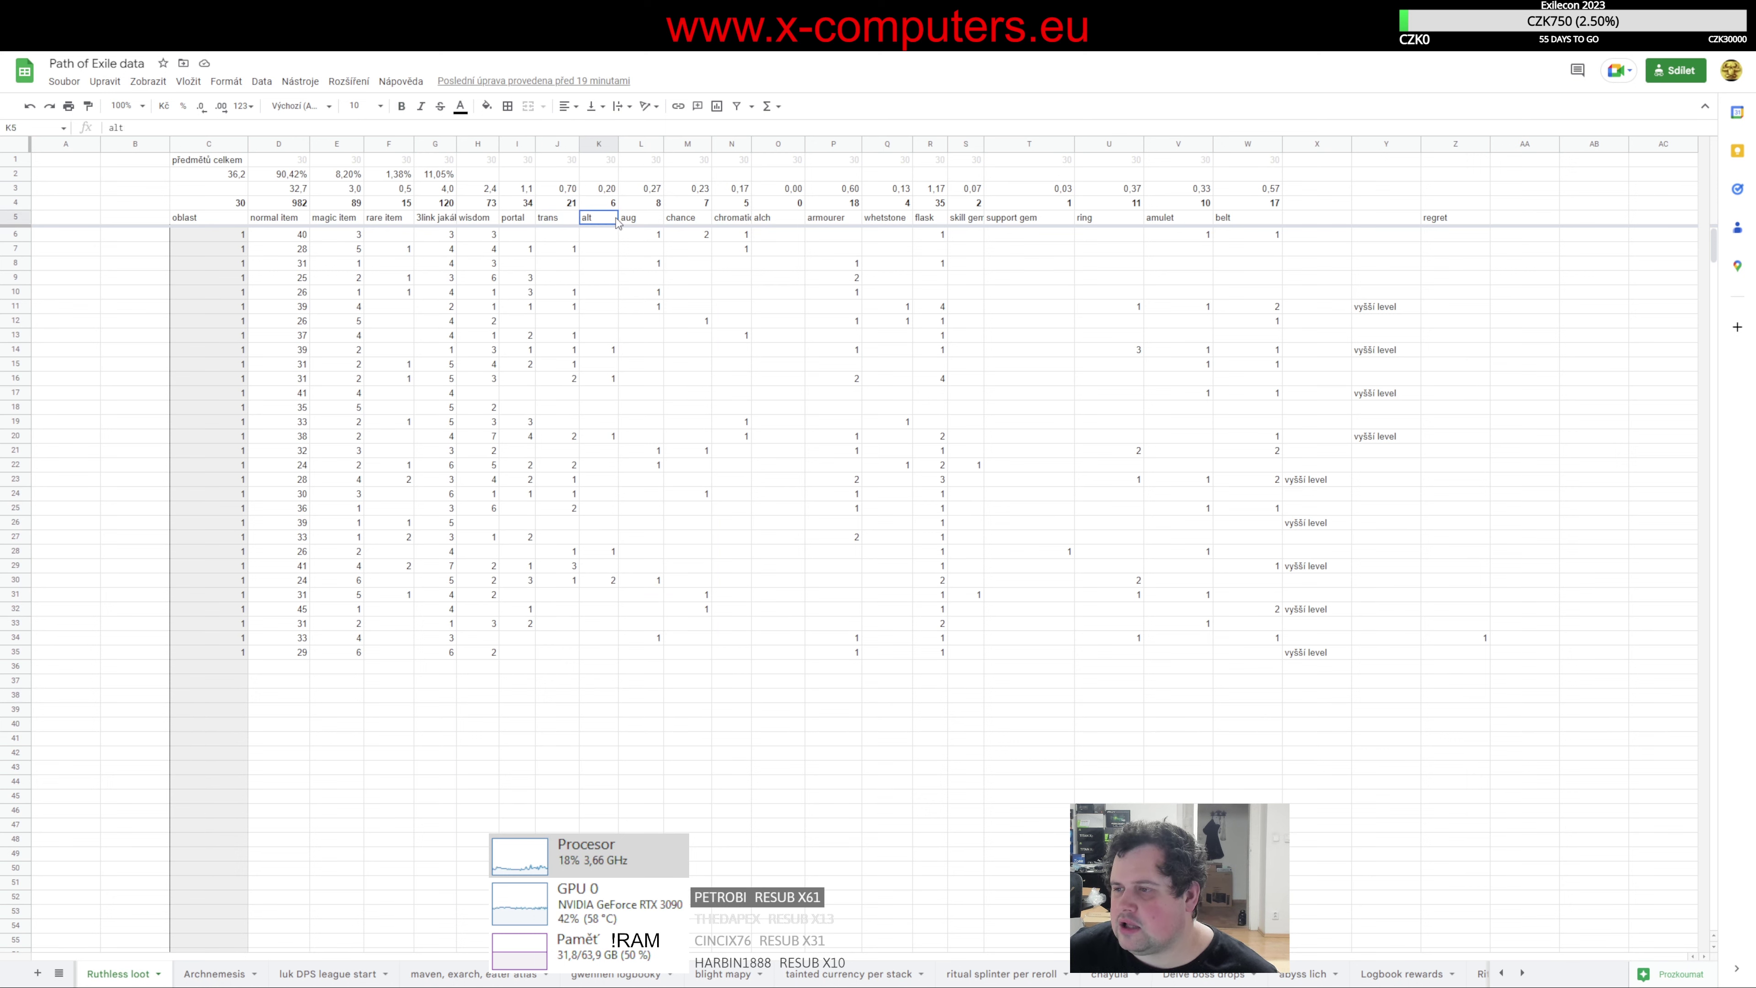
pyautogui.click(623, 222)
pyautogui.click(695, 223)
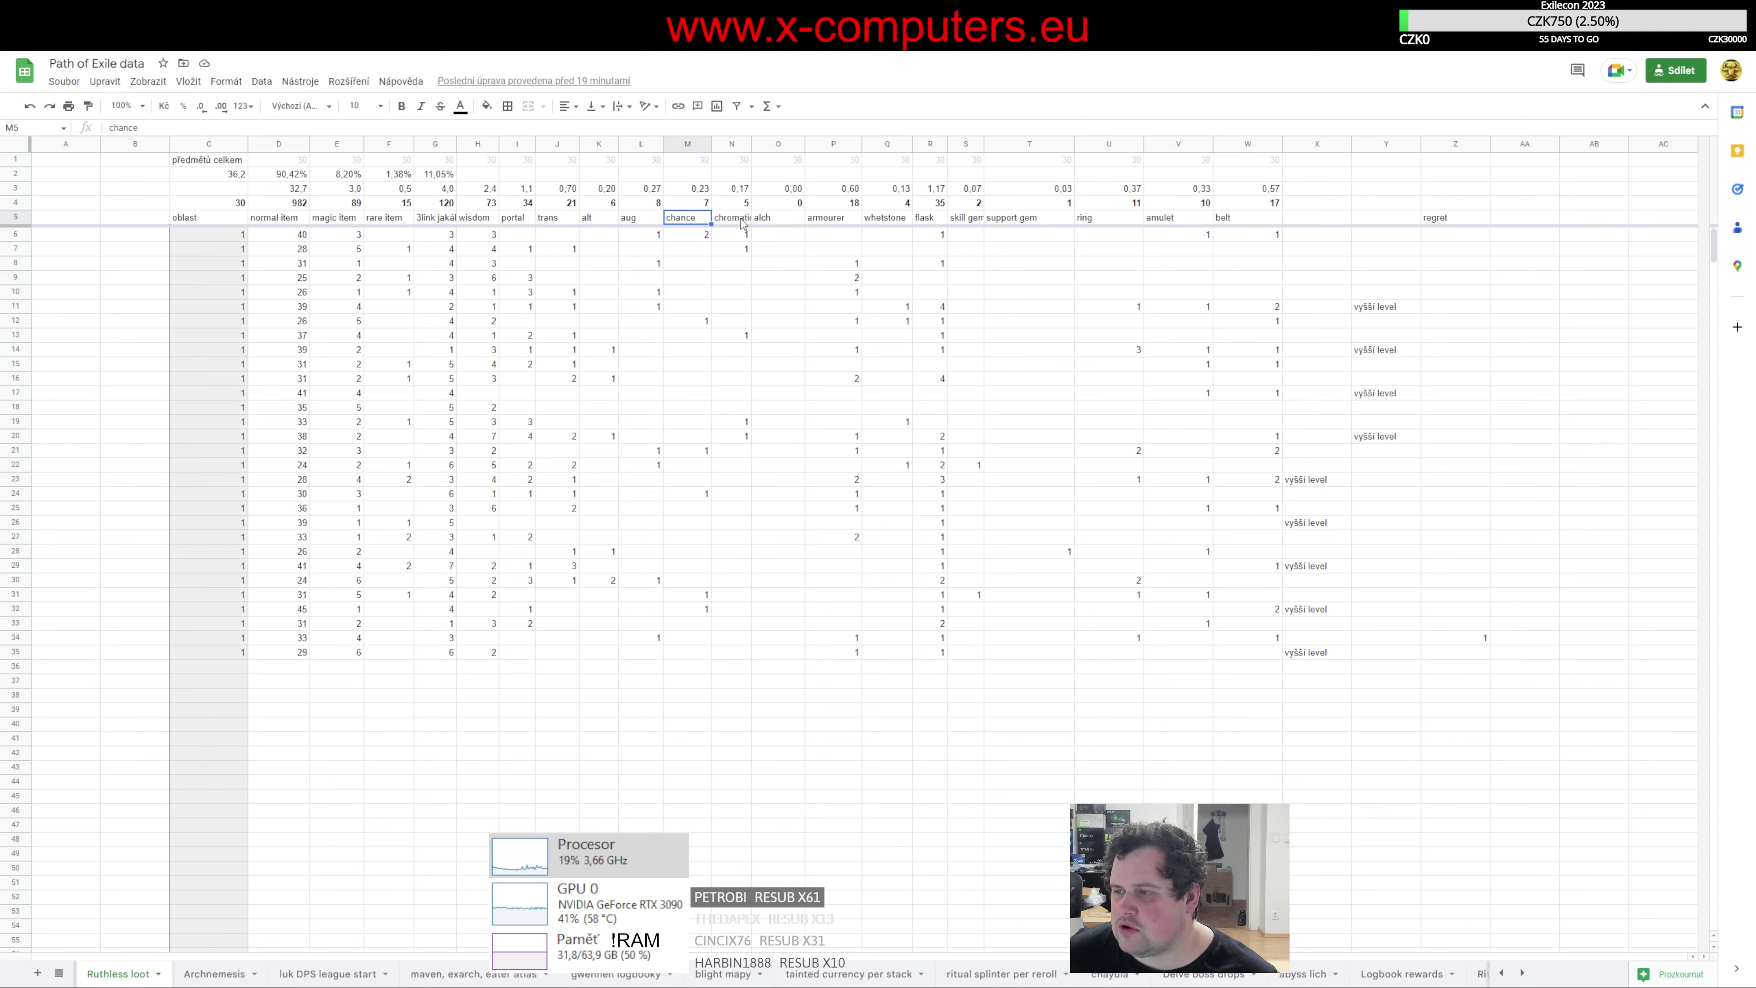
pyautogui.click(731, 220)
# - Examine the alch column by selecting O5:O38 and the regret column by selecting Z3:Z38
pyautogui.moveTo(768, 220); pyautogui.dragTo(834, 450)
pyautogui.moveTo(826, 526); pyautogui.dragTo(784, 698)
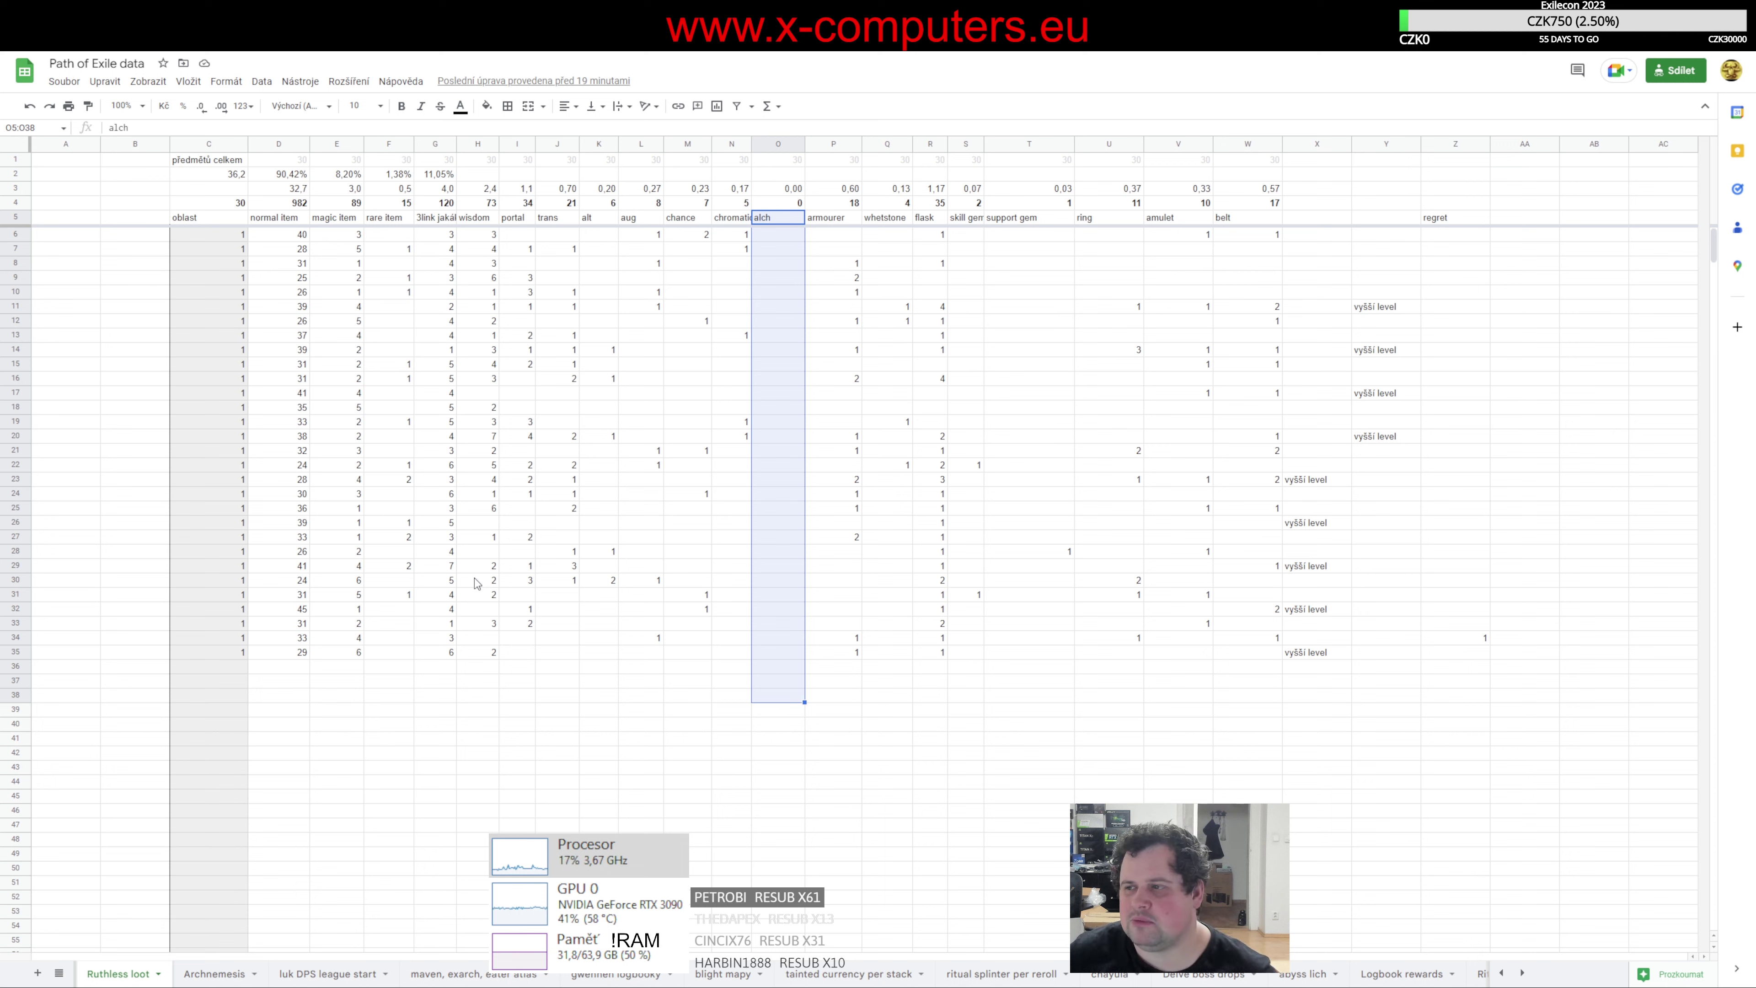
pyautogui.click(1453, 645)
pyautogui.moveTo(1455, 188); pyautogui.dragTo(1473, 695)
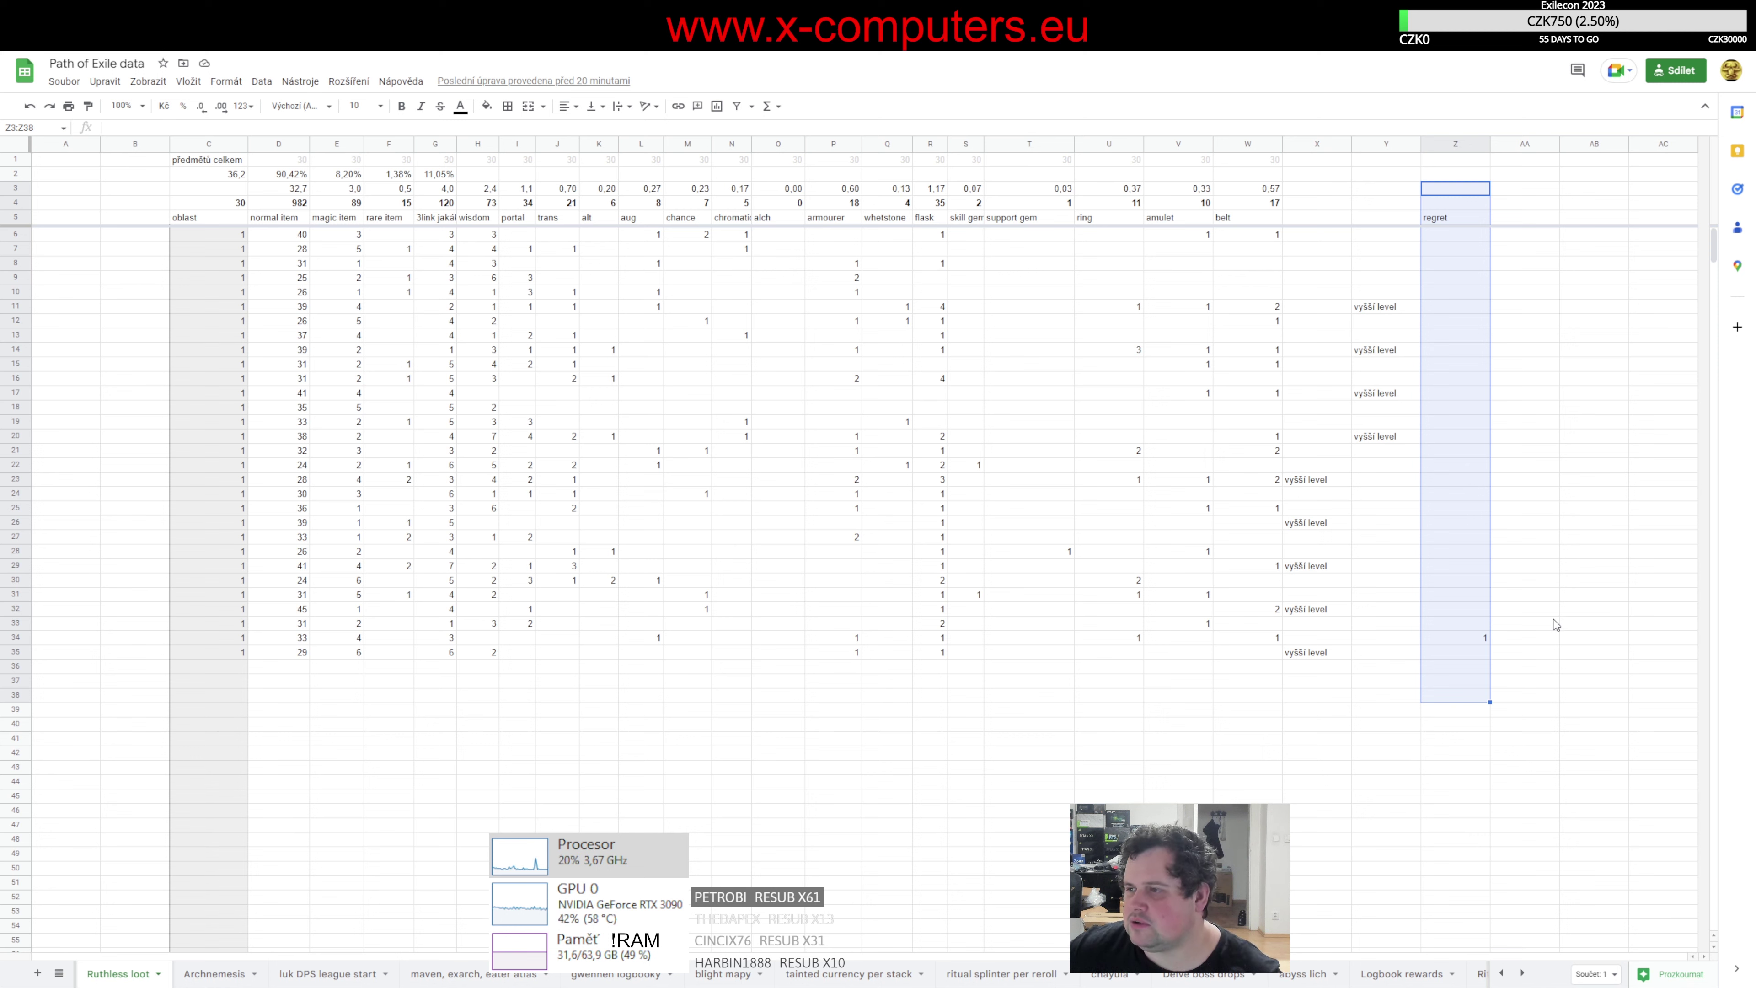
# - Review the whetstone total in Q4, the flask drops in R4:R35 and the flask average per area in R3
pyautogui.click(894, 280)
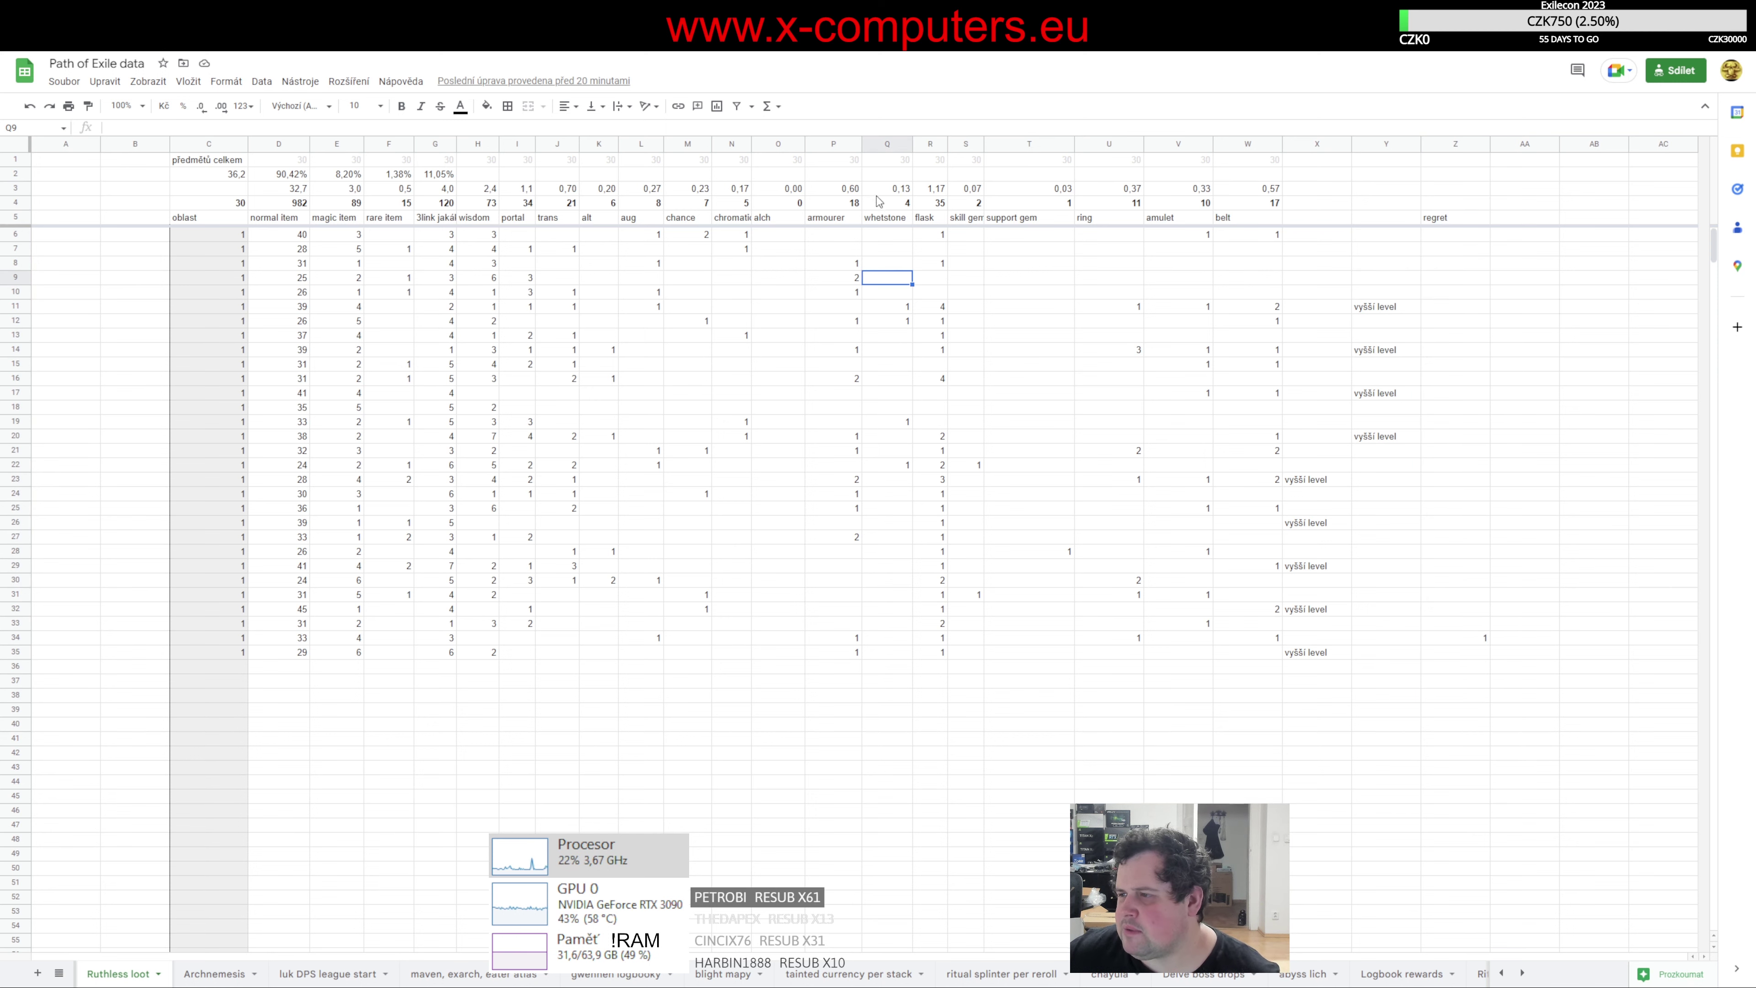
pyautogui.moveTo(884, 200); pyautogui.dragTo(889, 631)
pyautogui.click(886, 206)
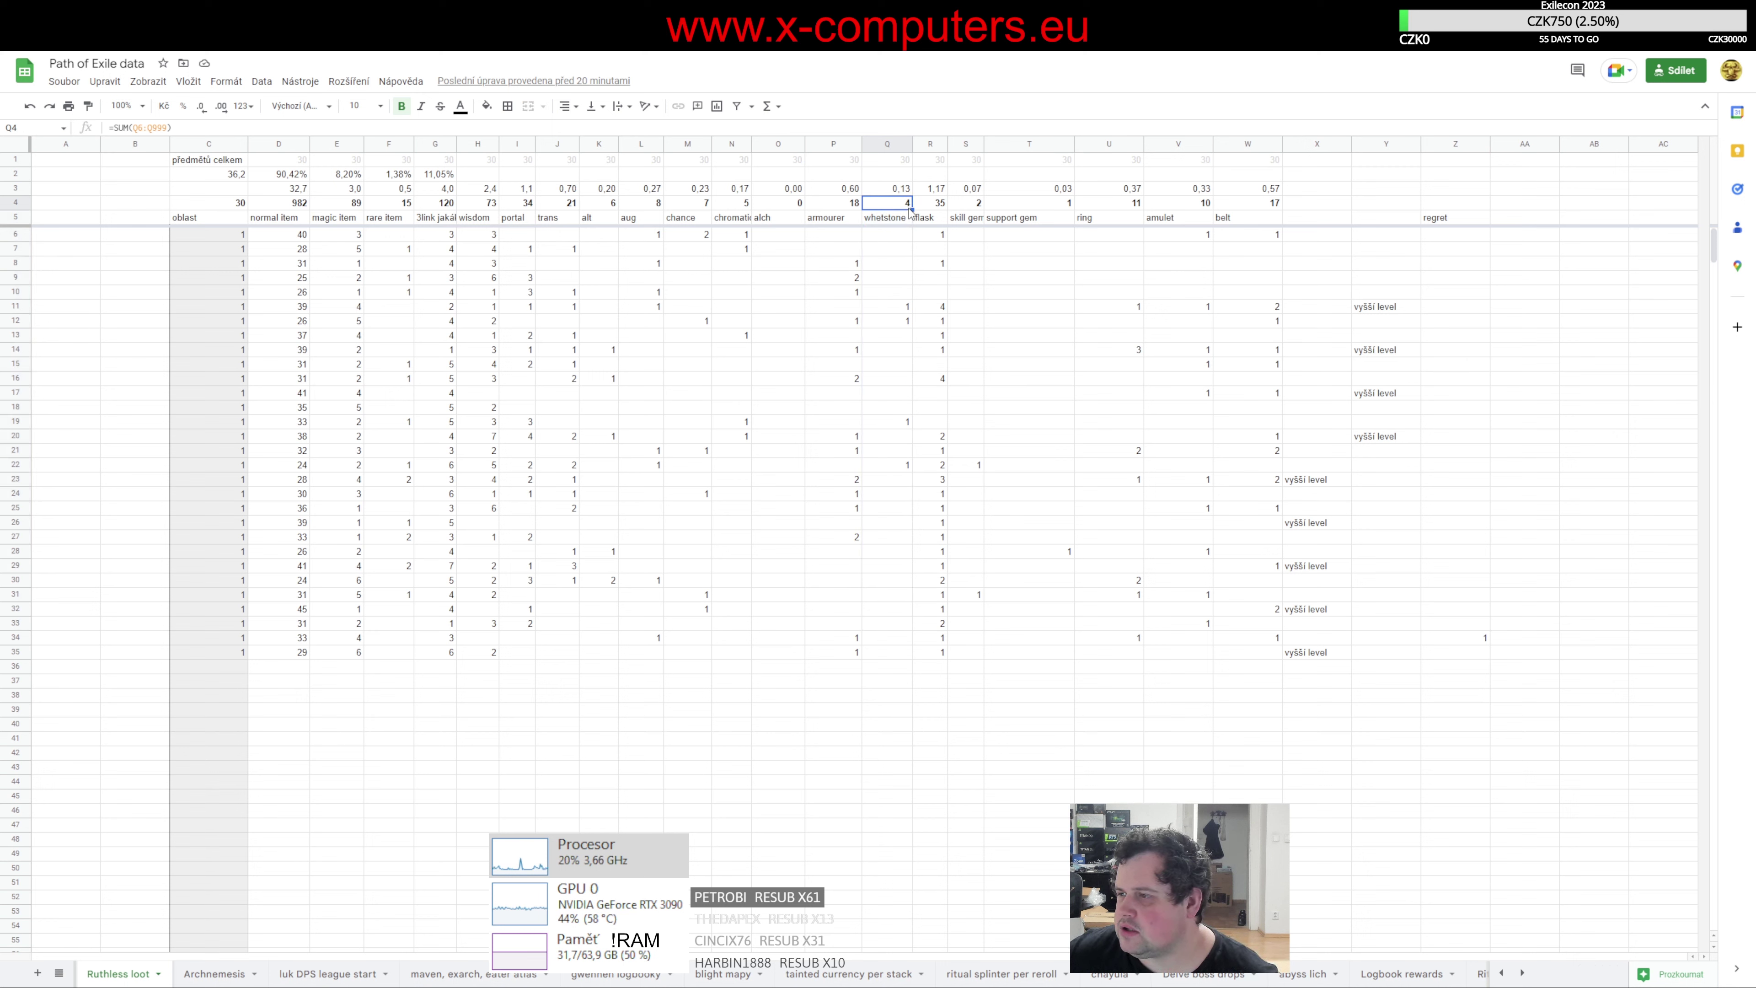
pyautogui.moveTo(929, 202); pyautogui.dragTo(940, 657)
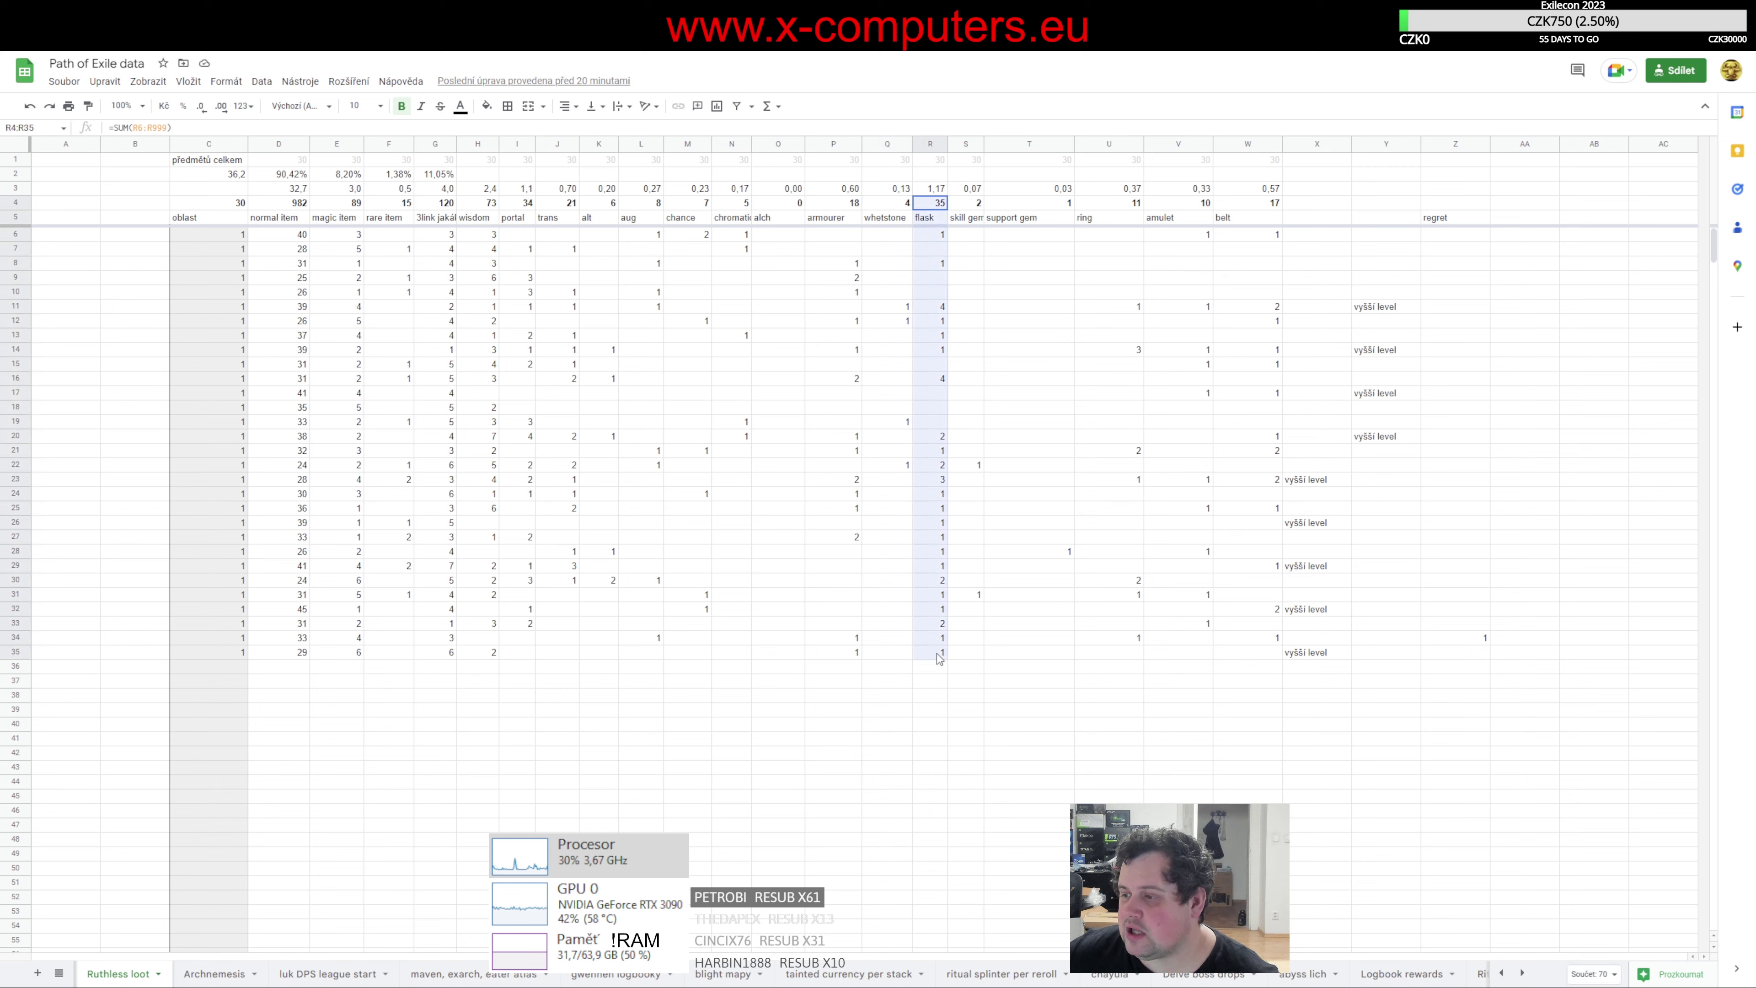
pyautogui.click(937, 190)
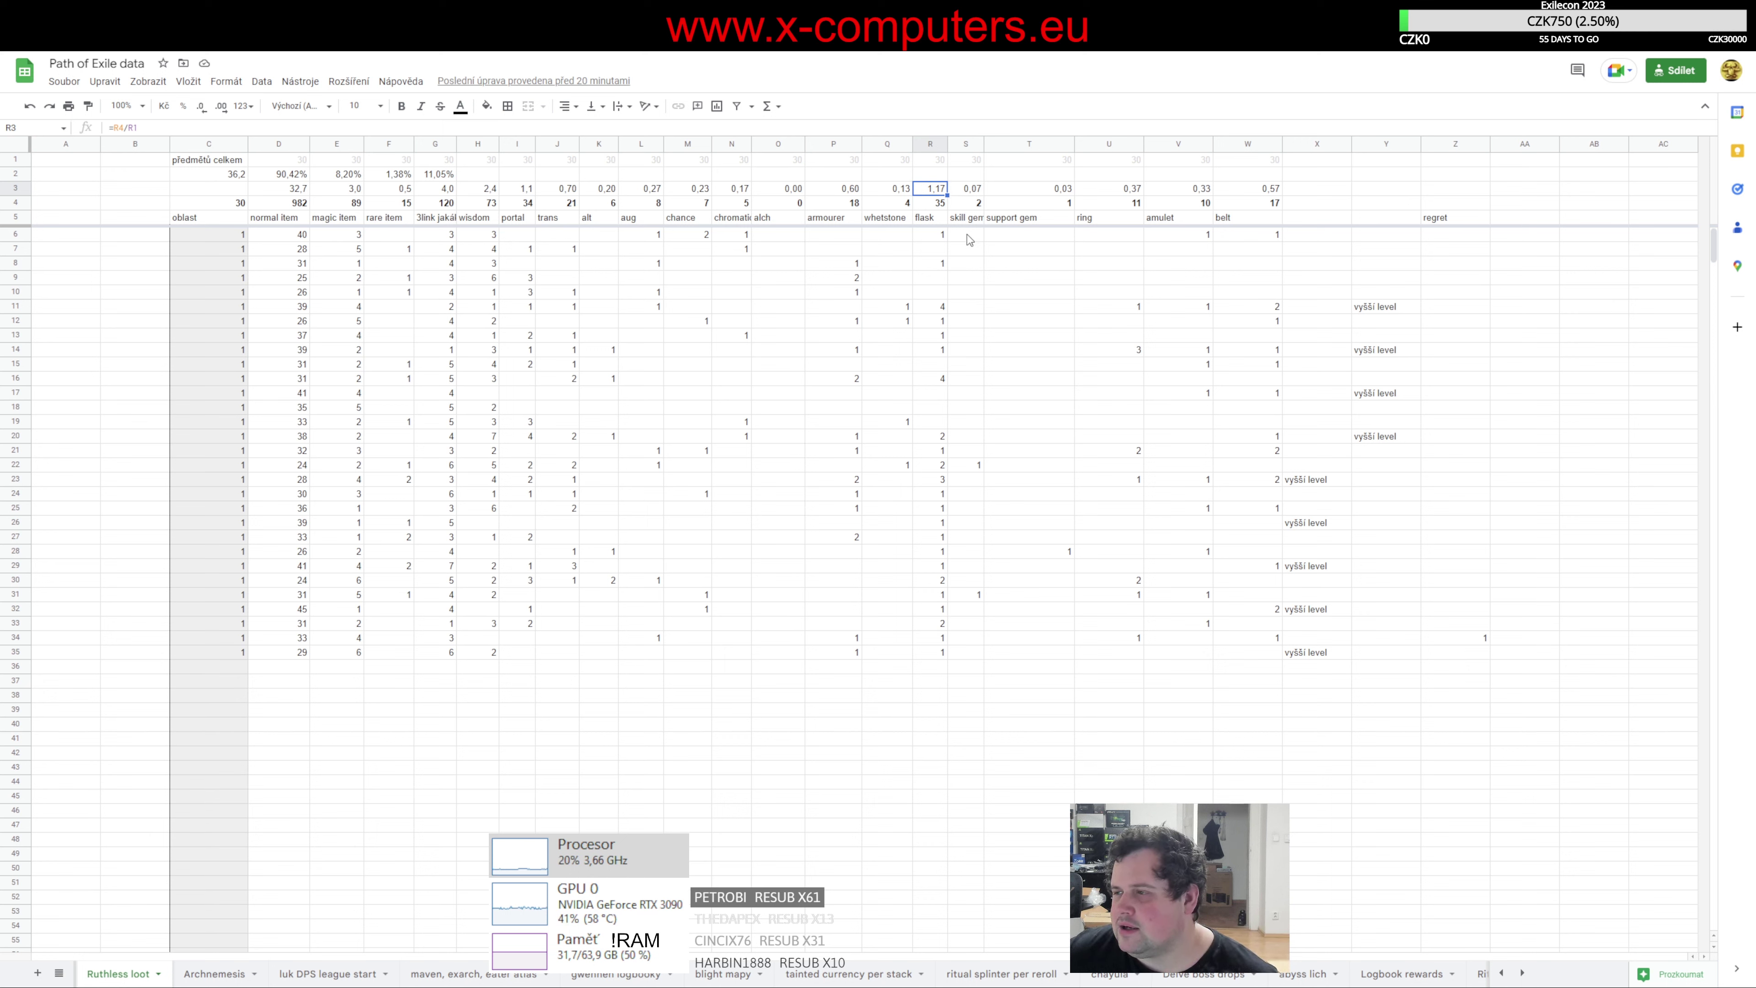
# - Examine the skill gem and support gem drops in S6:T36, checking the individual entries in S22, T28 and S31
pyautogui.moveTo(971, 235); pyautogui.dragTo(1009, 667)
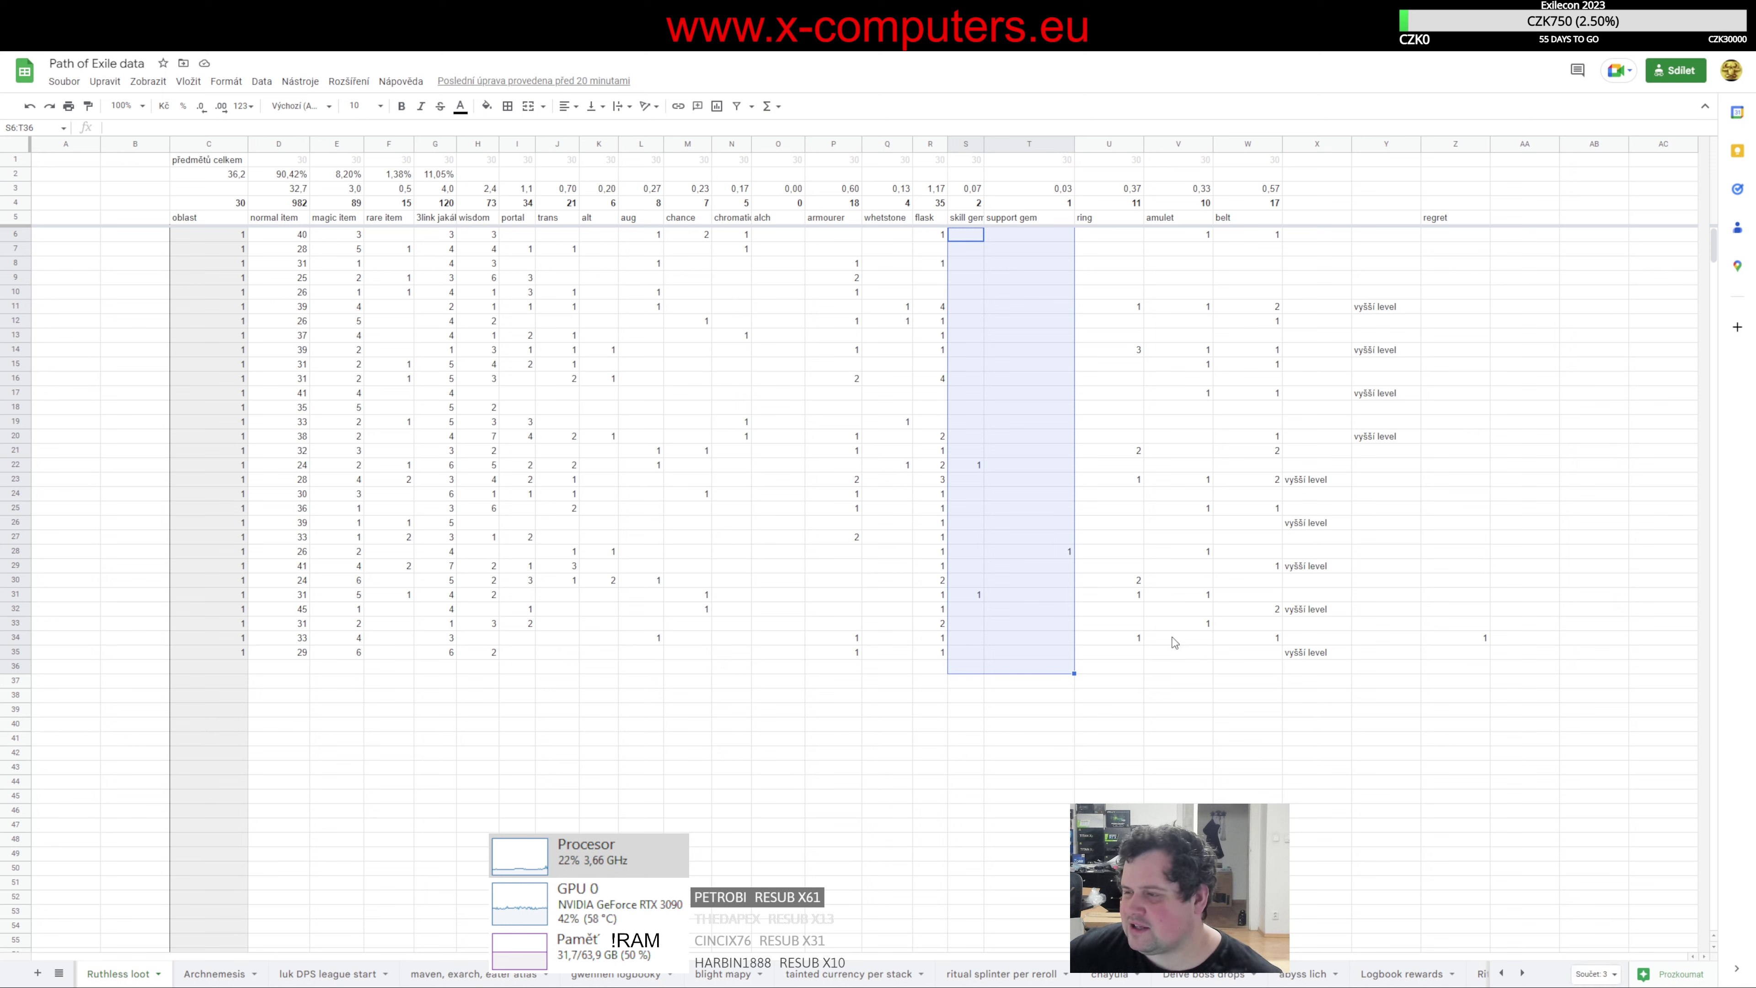
pyautogui.click(974, 424)
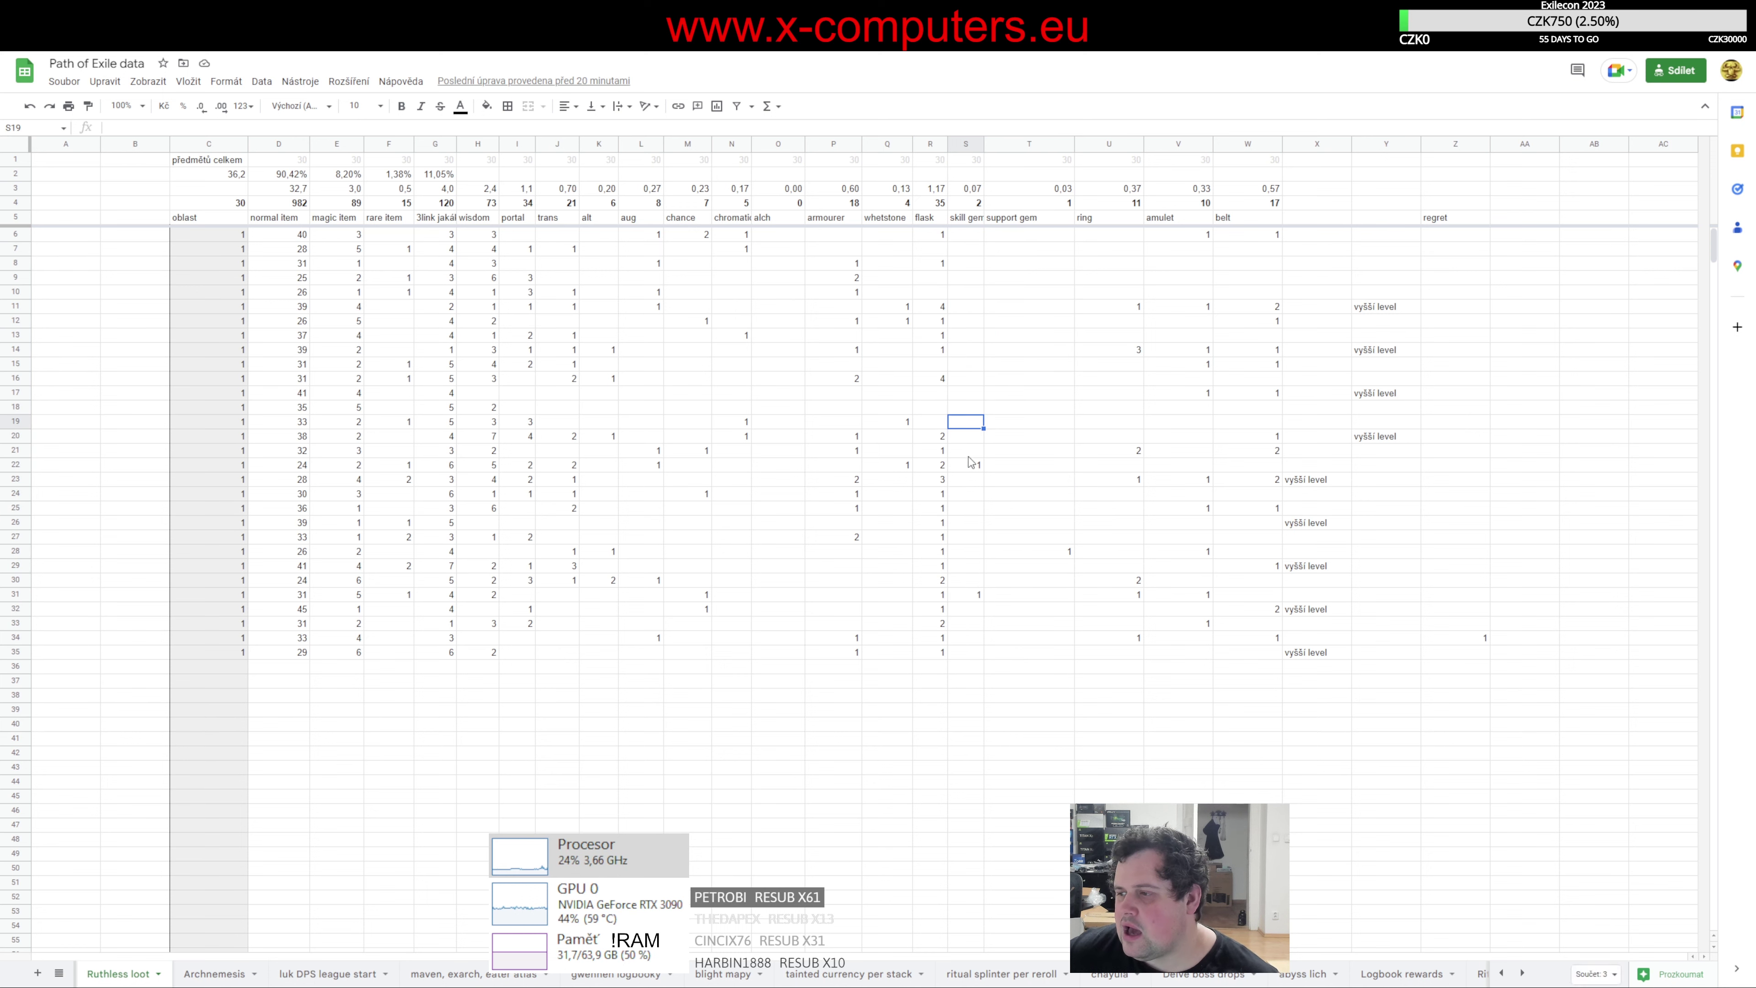
pyautogui.click(965, 466)
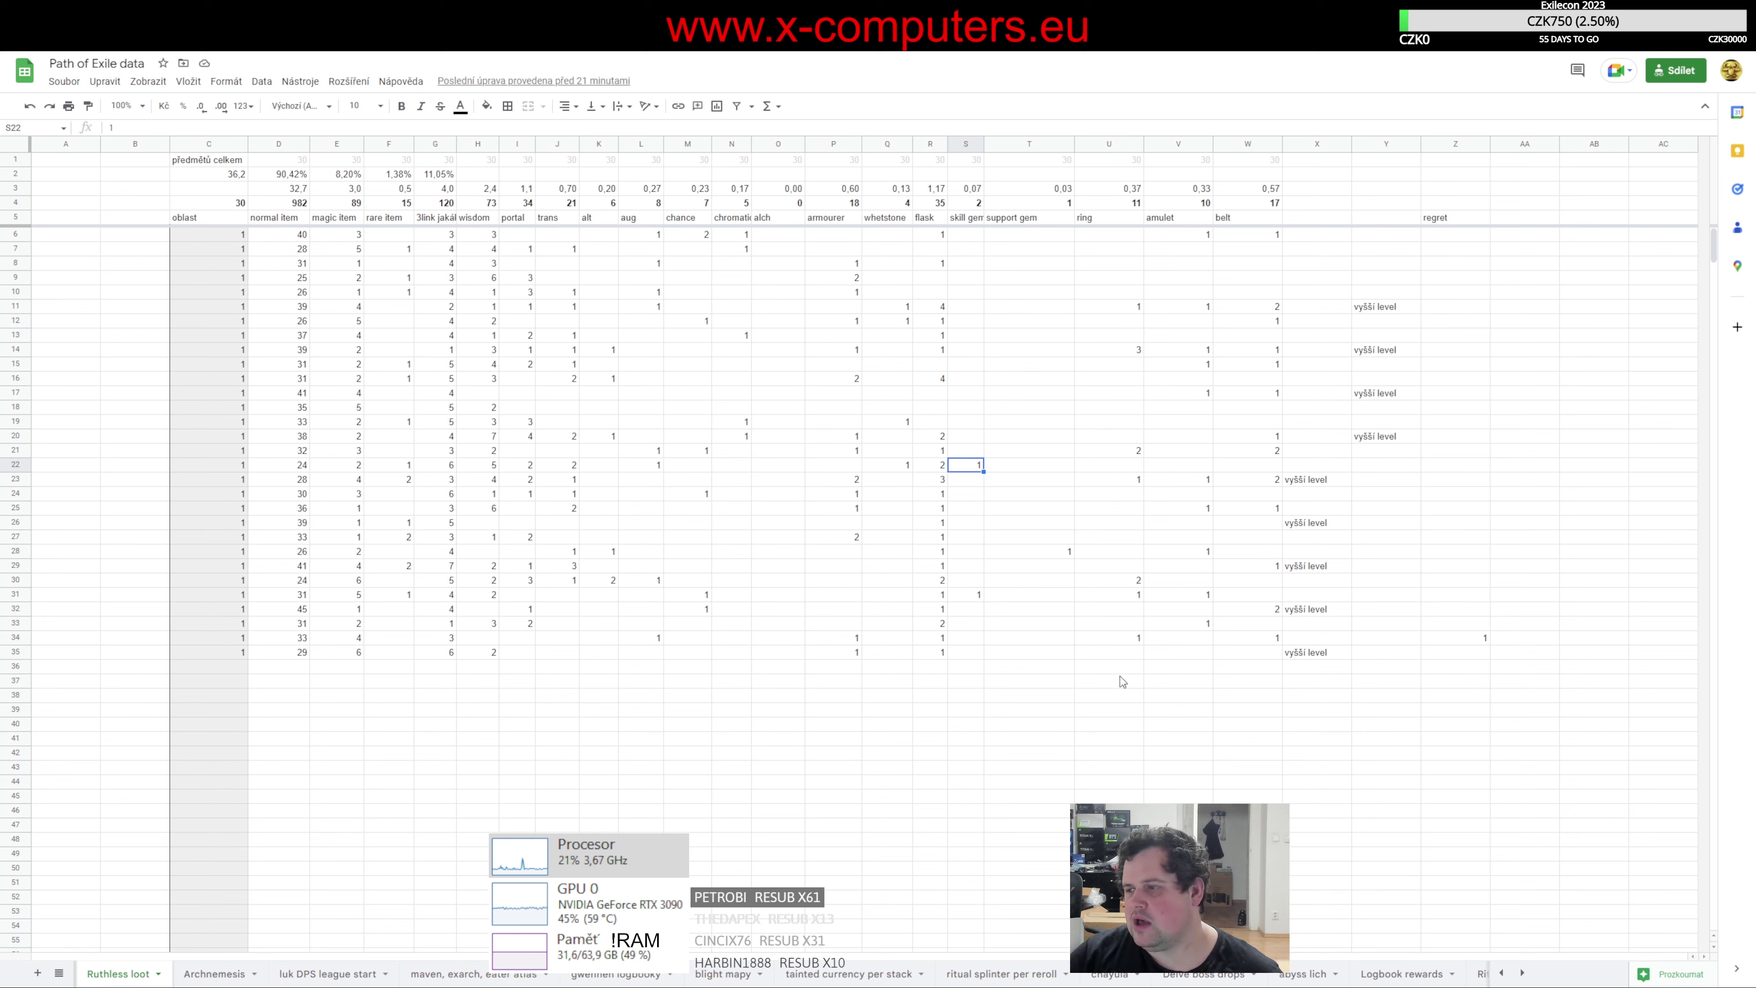
pyautogui.click(1044, 553)
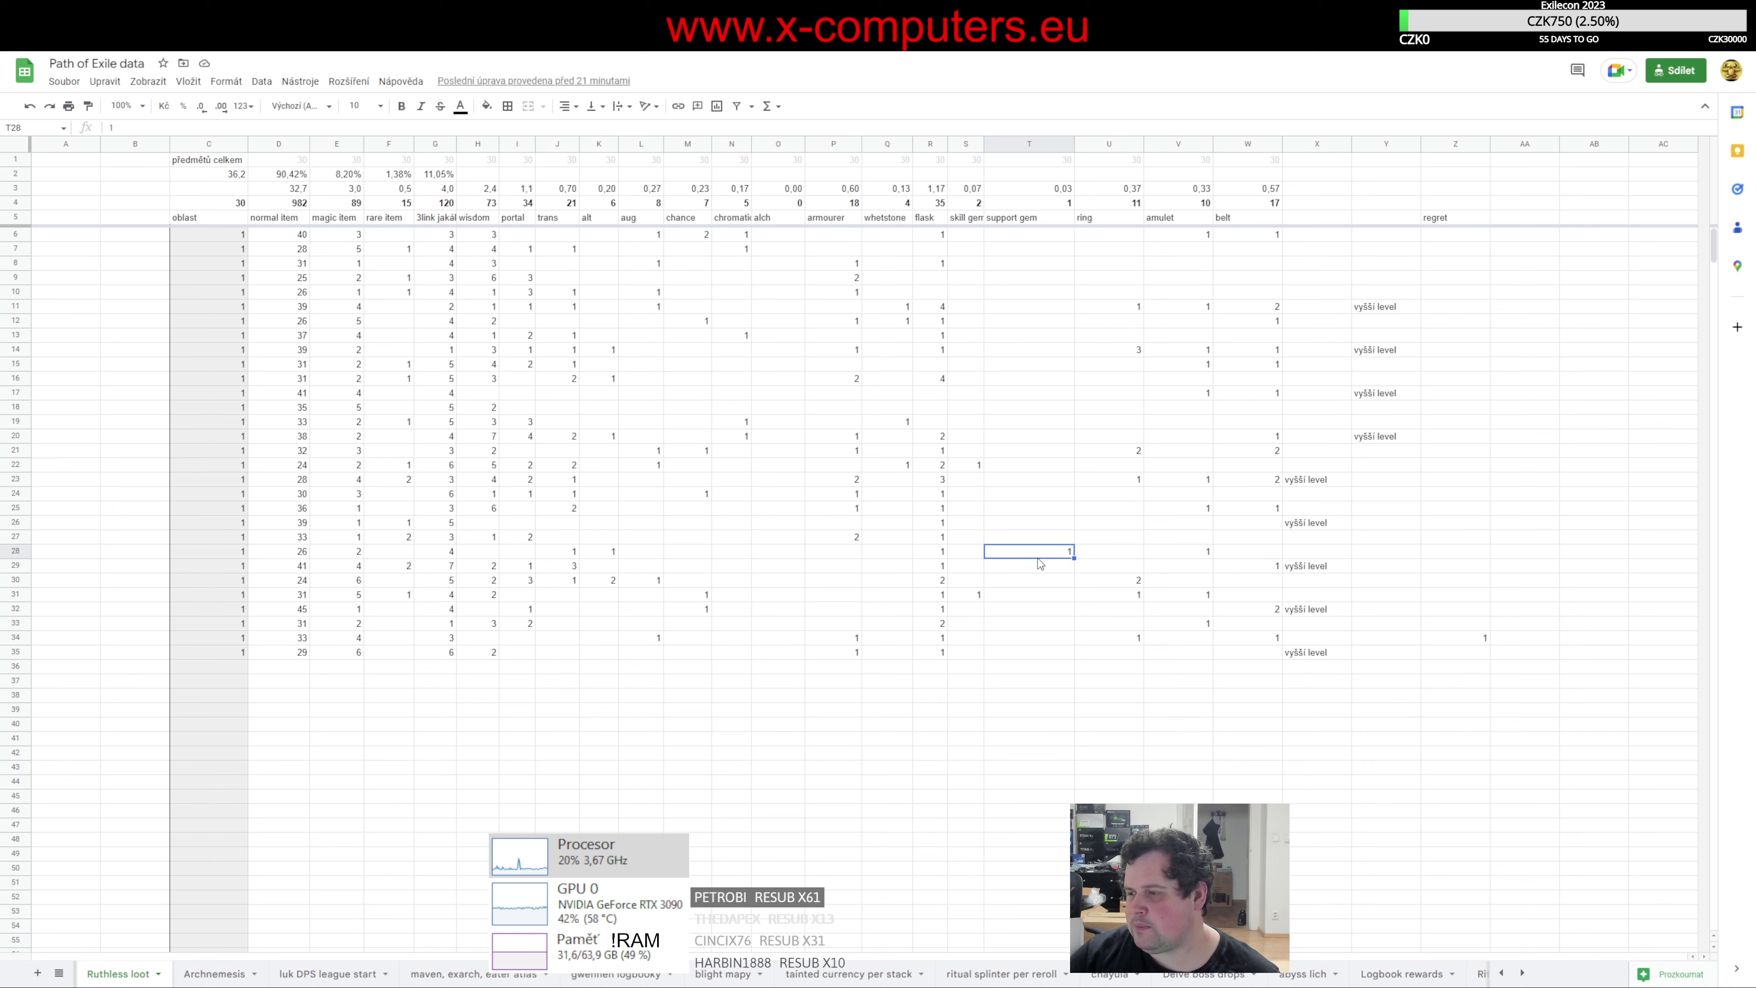
pyautogui.click(975, 592)
pyautogui.write('1')
pyautogui.click(972, 466)
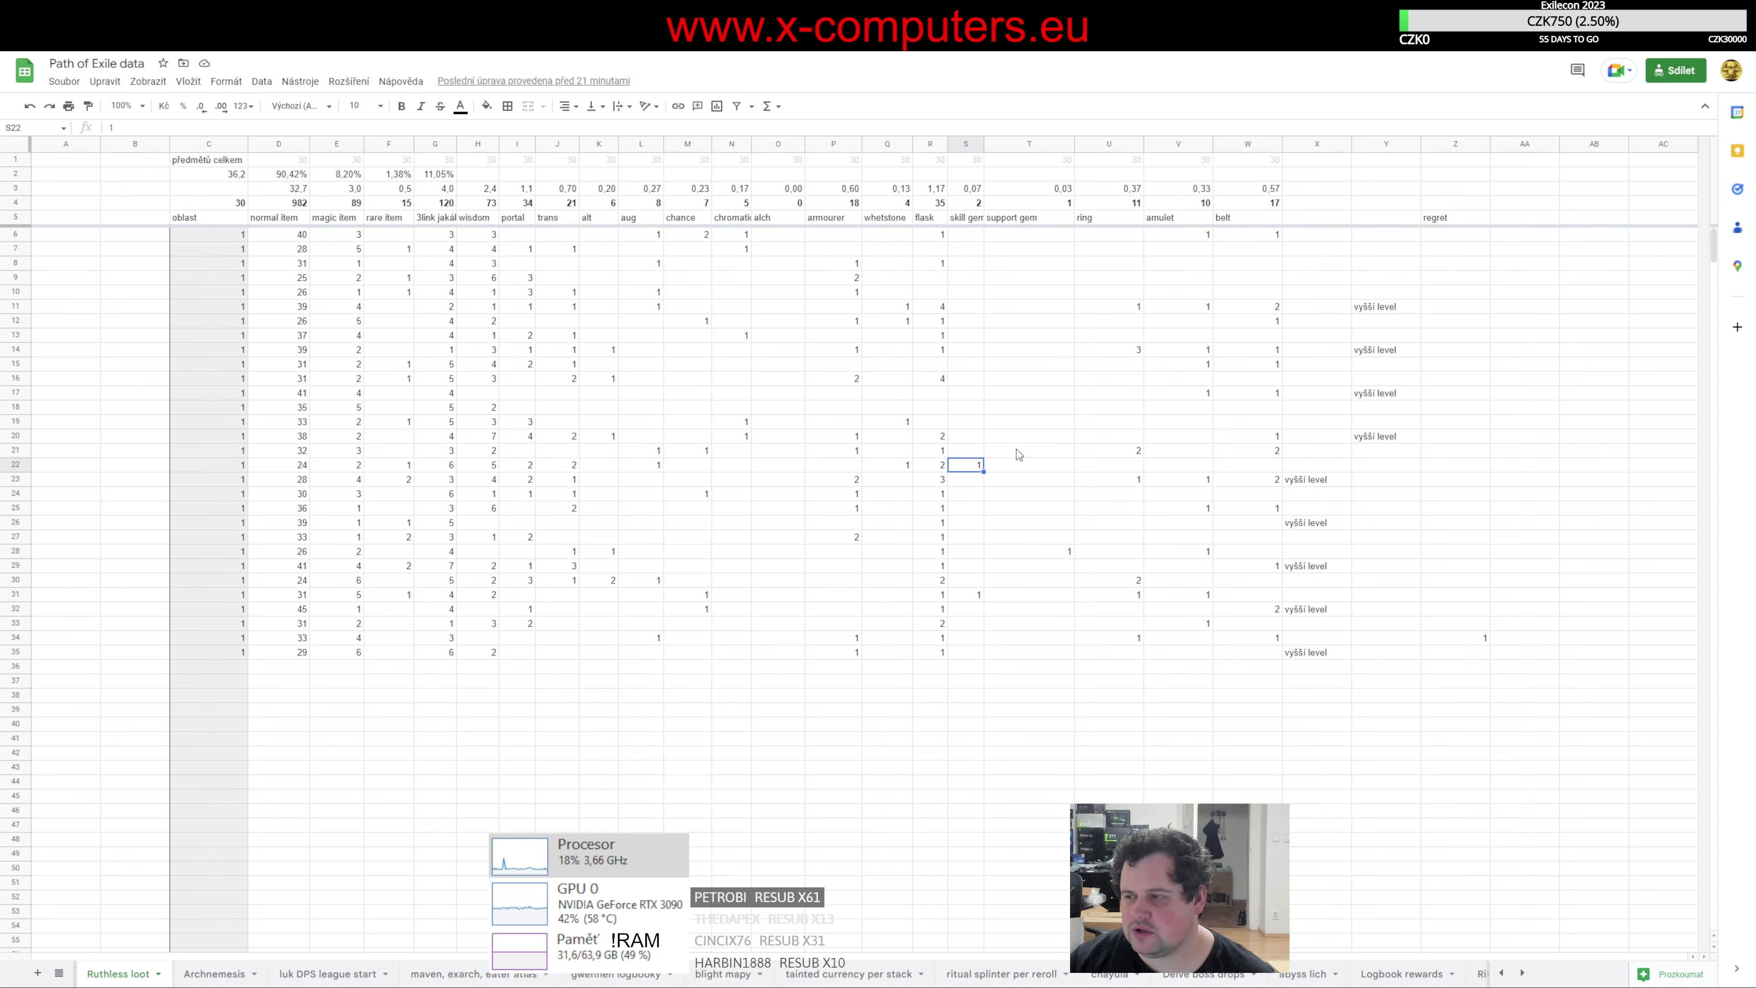
# - Highlight the gem drops in S18:T29 and check the skill gem and support gem totals in S4 and T4
pyautogui.moveTo(963, 413); pyautogui.dragTo(1009, 624)
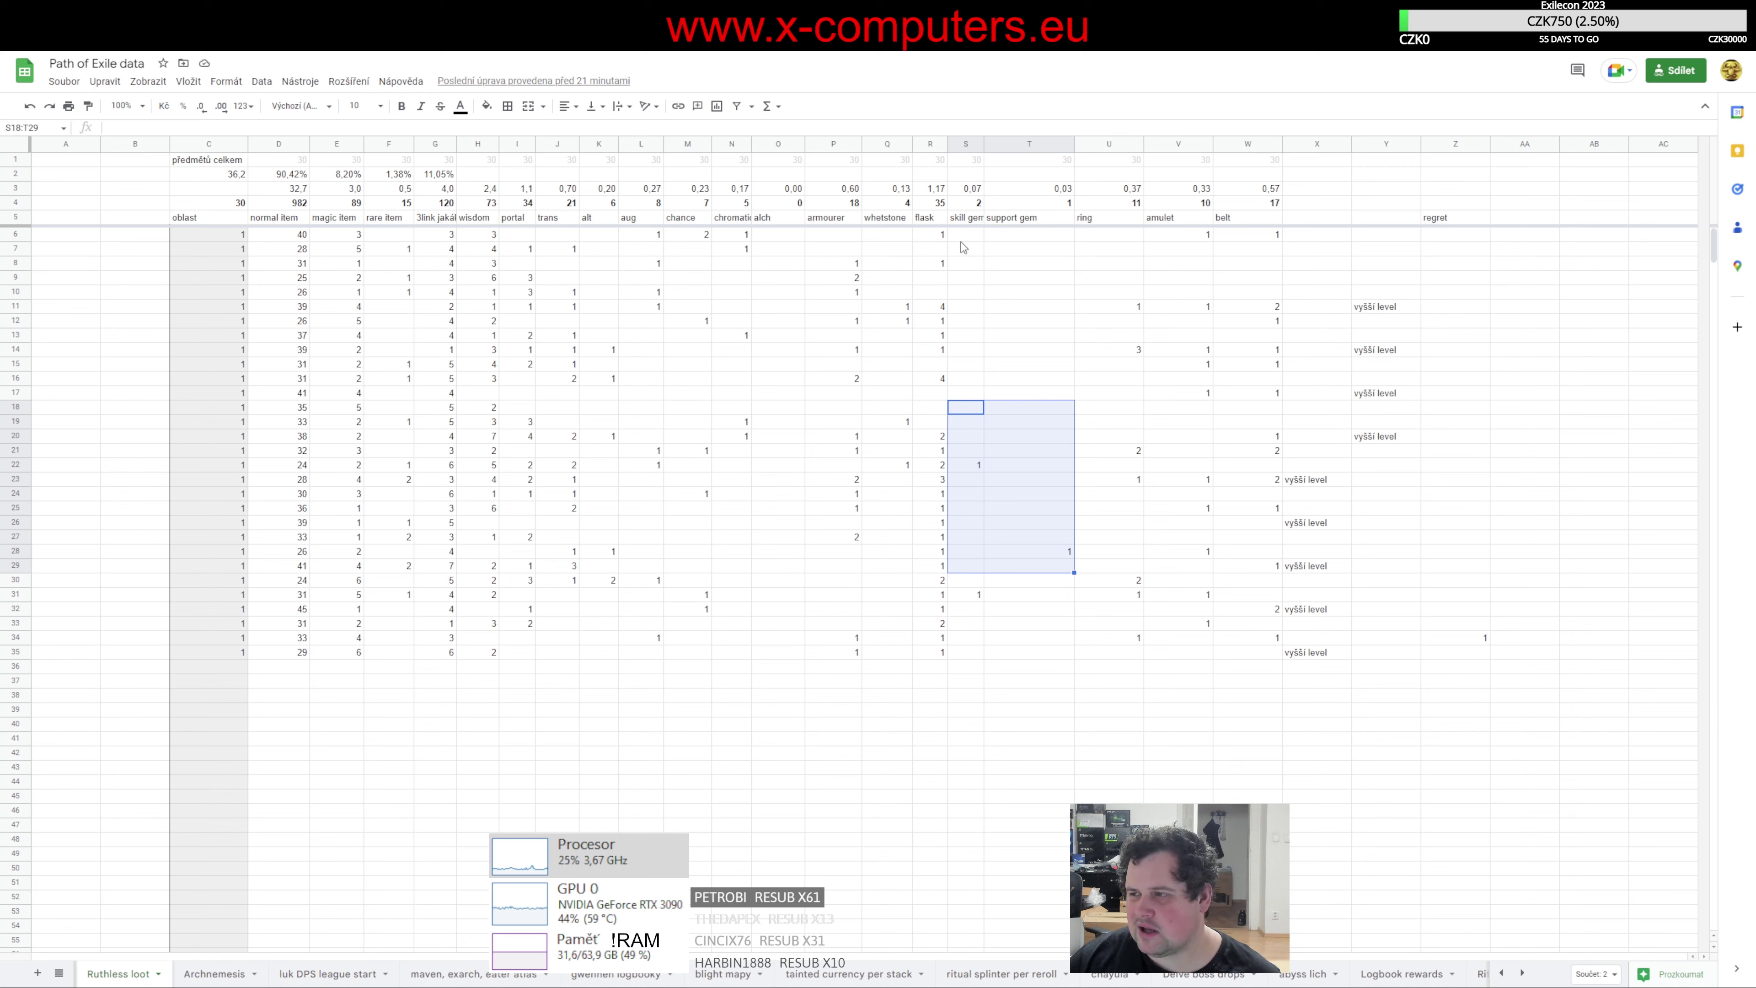
pyautogui.click(968, 207)
pyautogui.click(1048, 205)
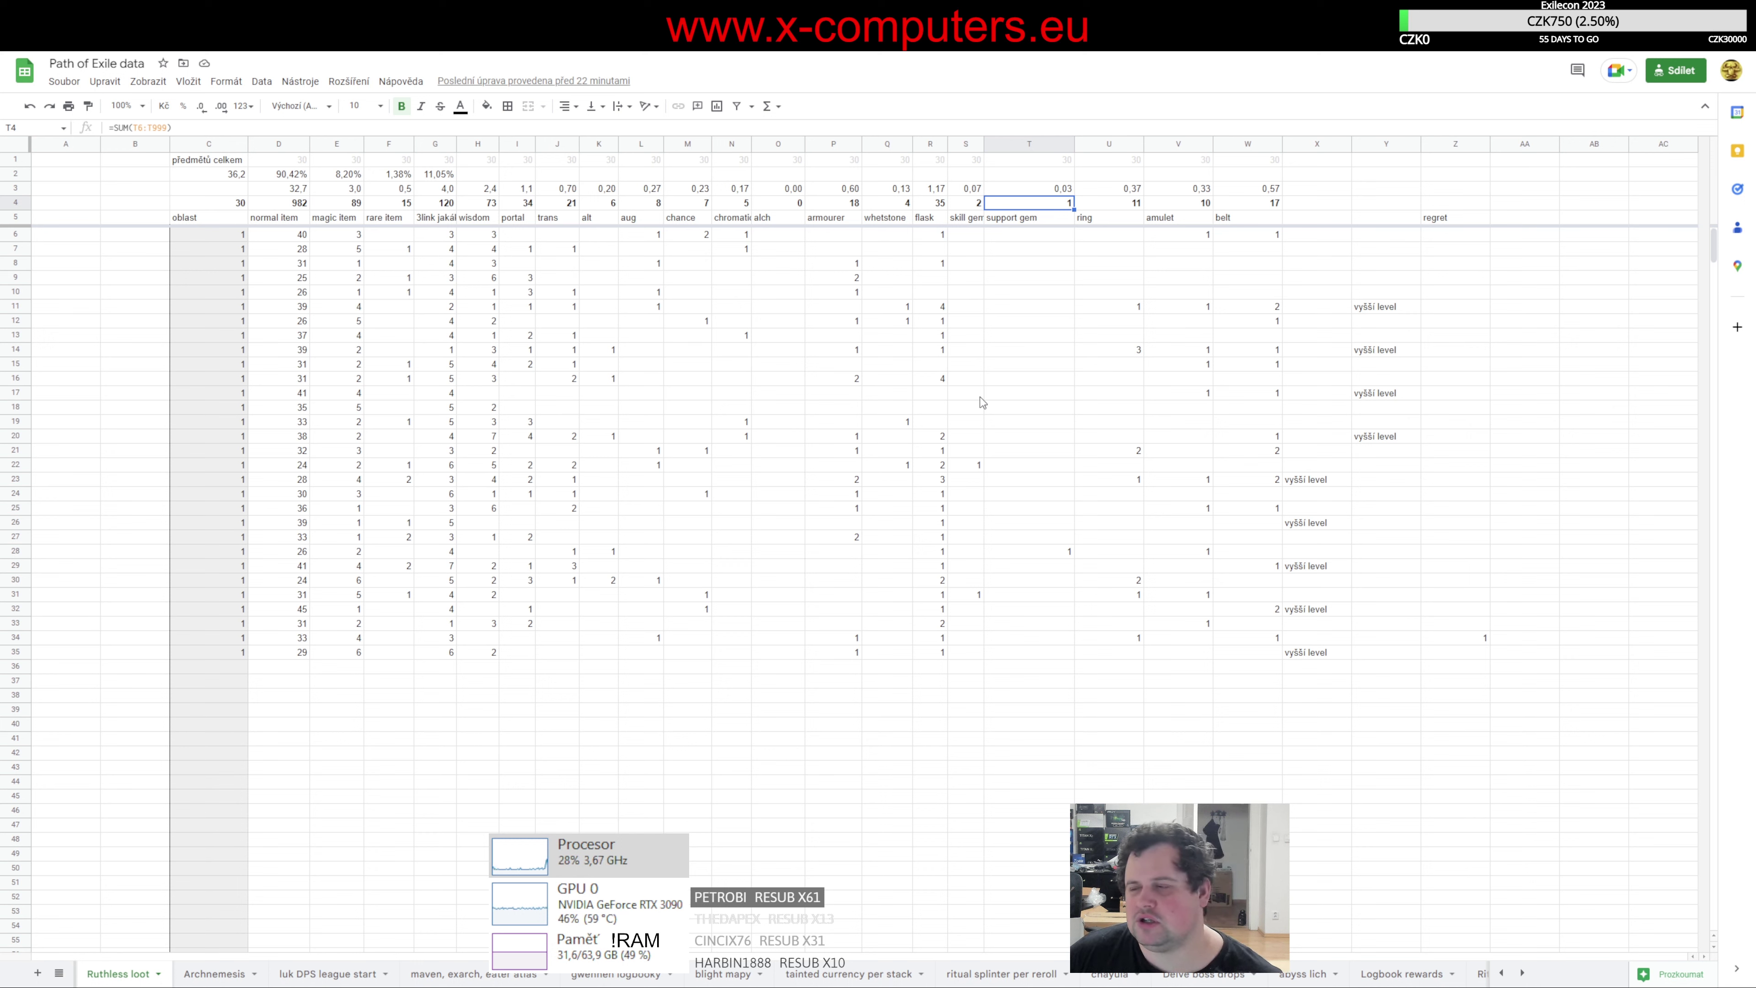
# - Examine the ring drops in U13:U14 and U6, and check the ring total in U4
pyautogui.click(1110, 341)
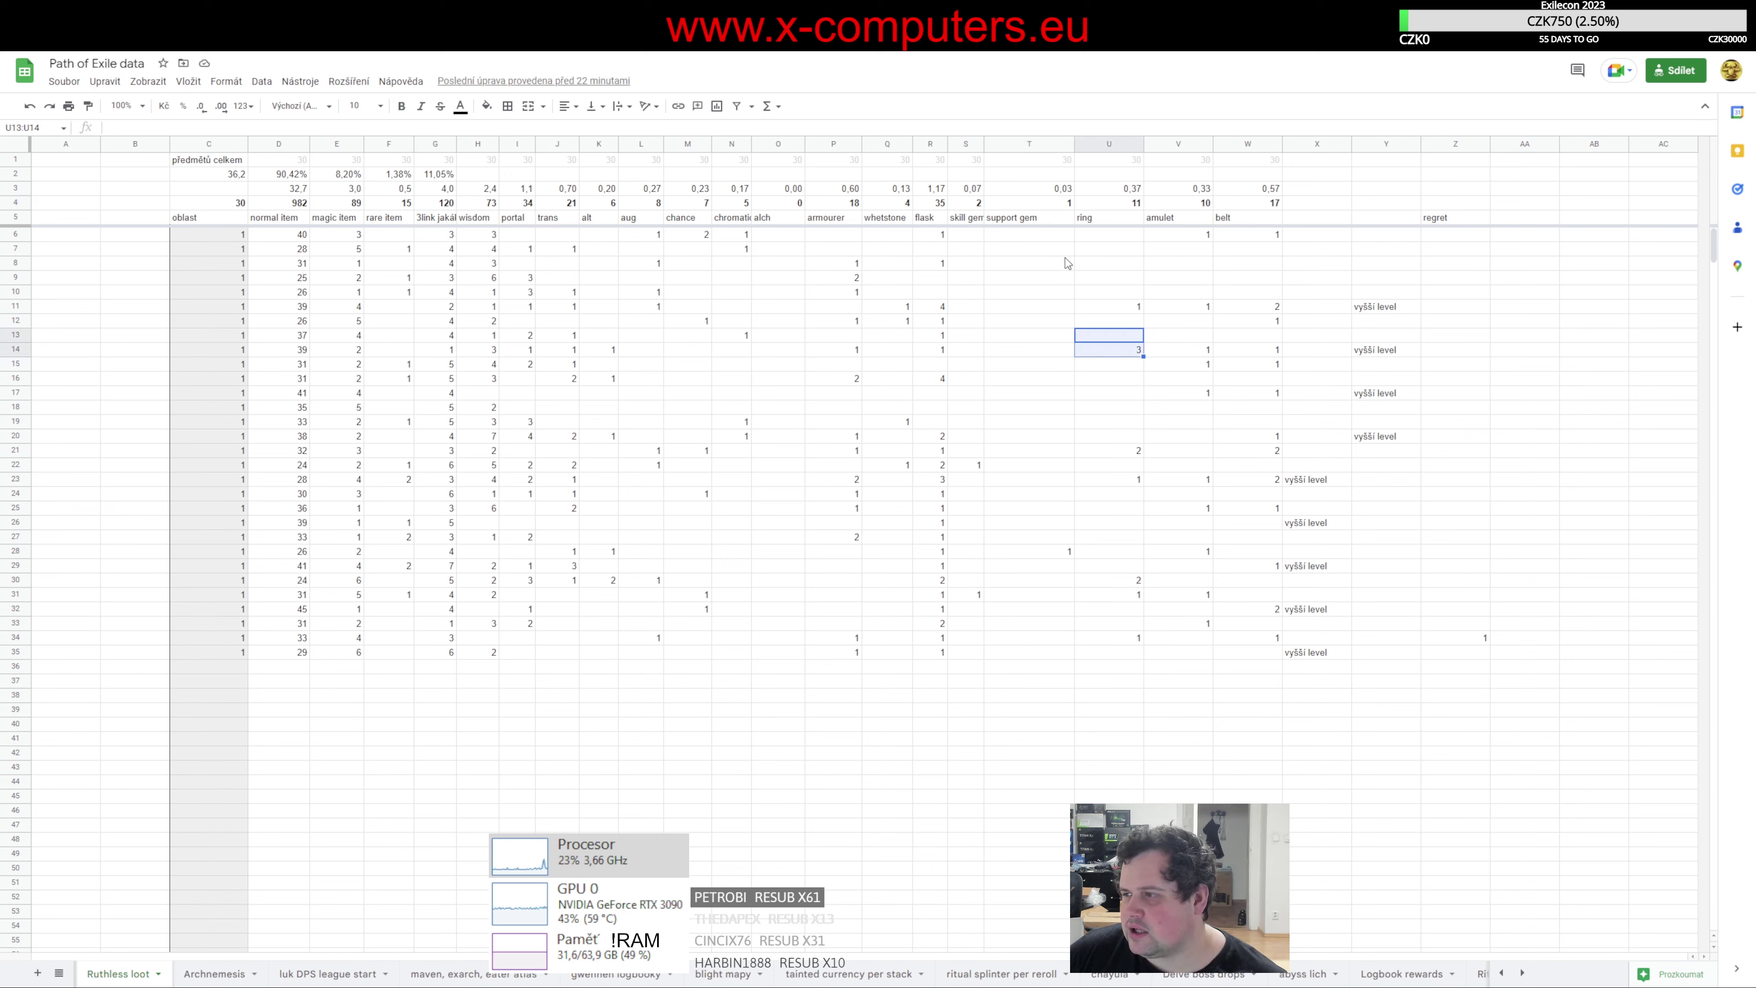
pyautogui.click(1107, 240)
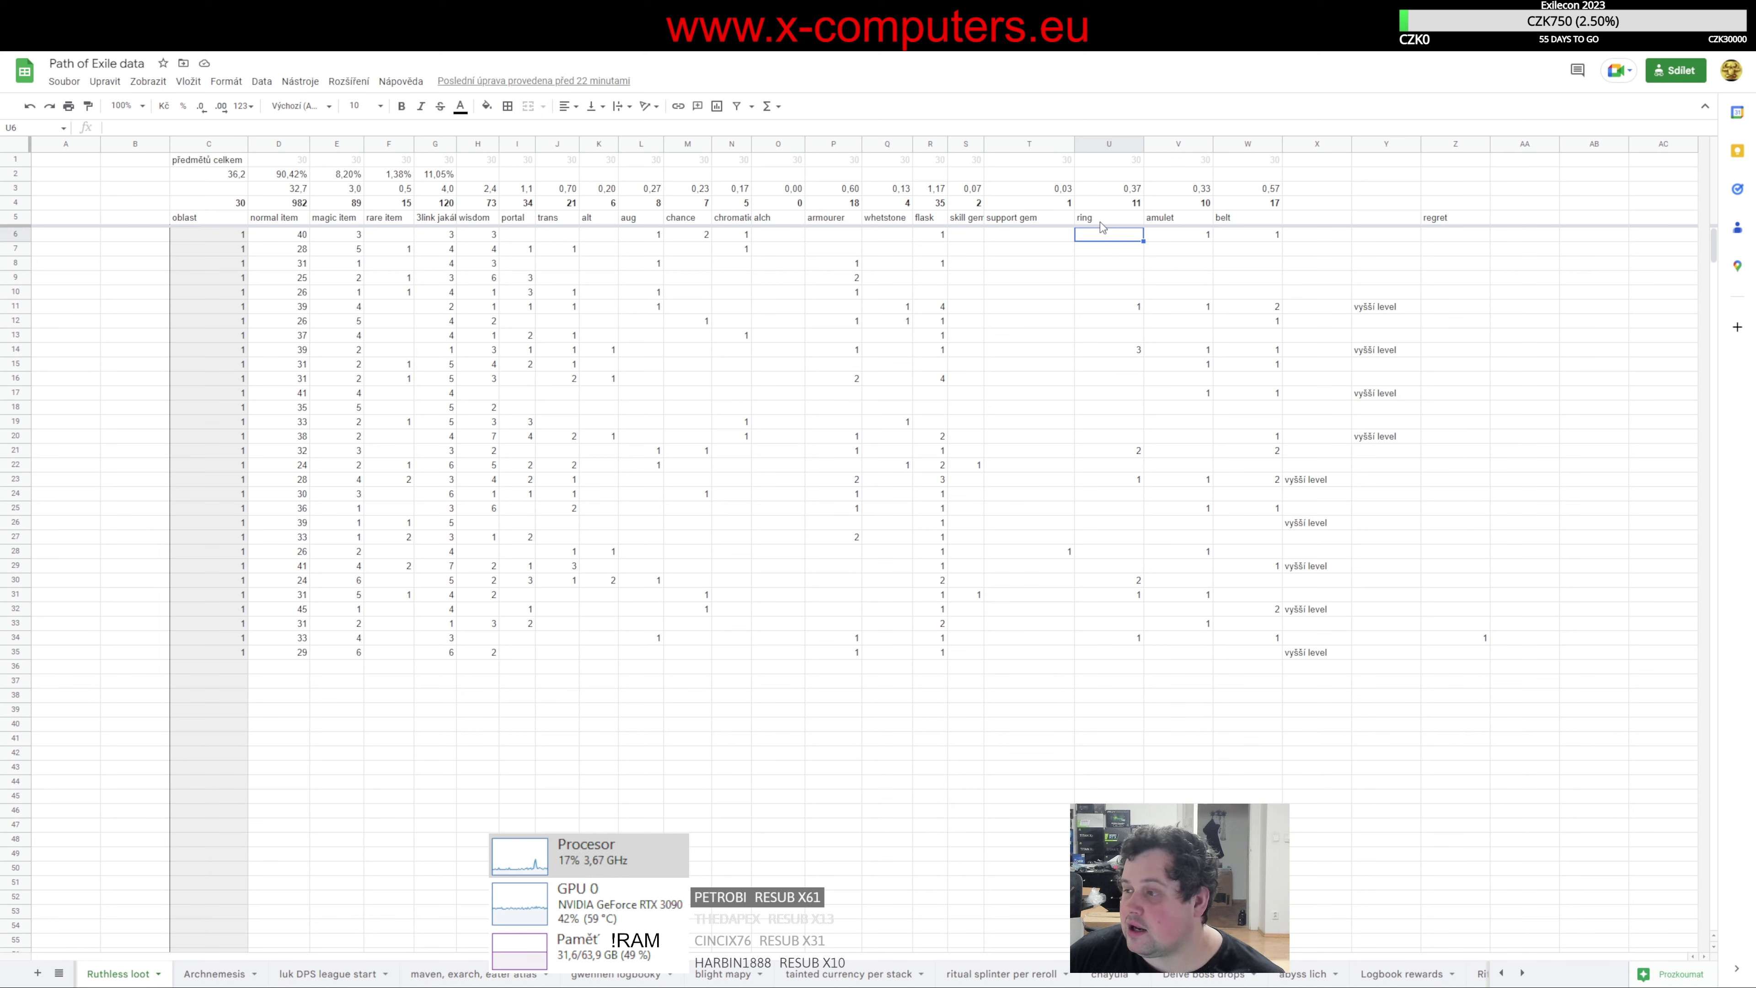
pyautogui.click(1115, 202)
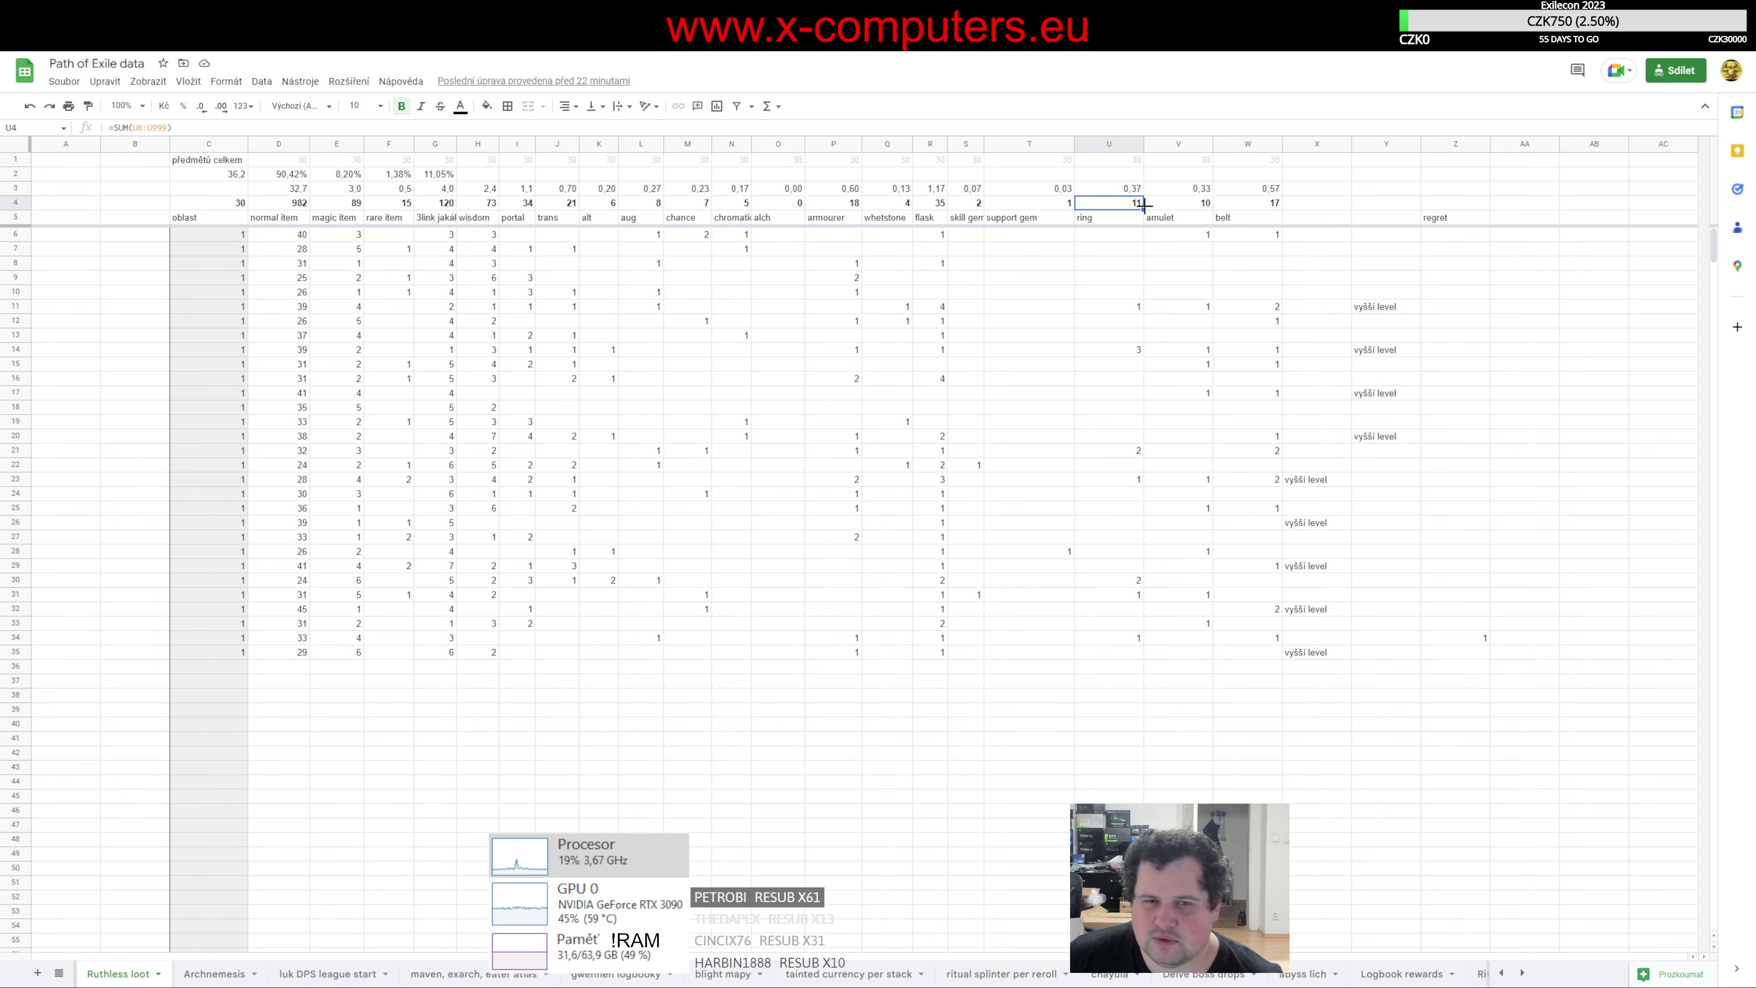
# - Review the amulet total in V4, the belt total in W4 and the belt average per area in W3
pyautogui.press('Right')
pyautogui.press('Right')
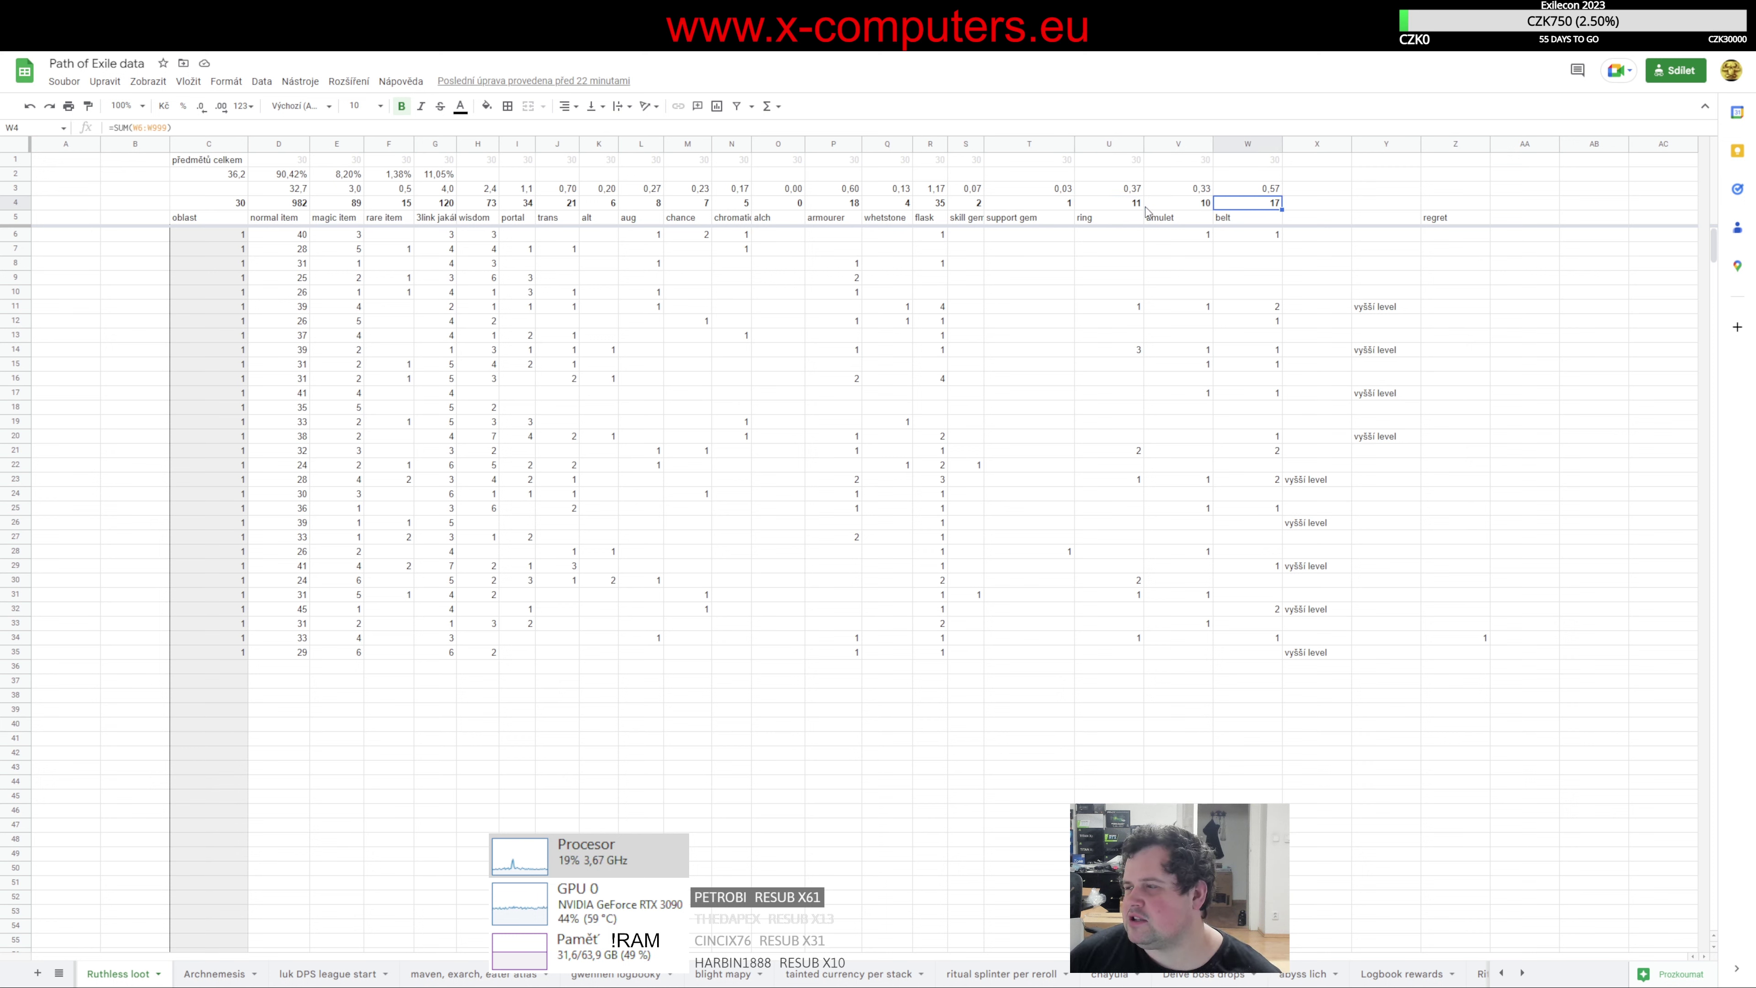
pyautogui.press('Right')
pyautogui.press('Left')
pyautogui.press('Up')
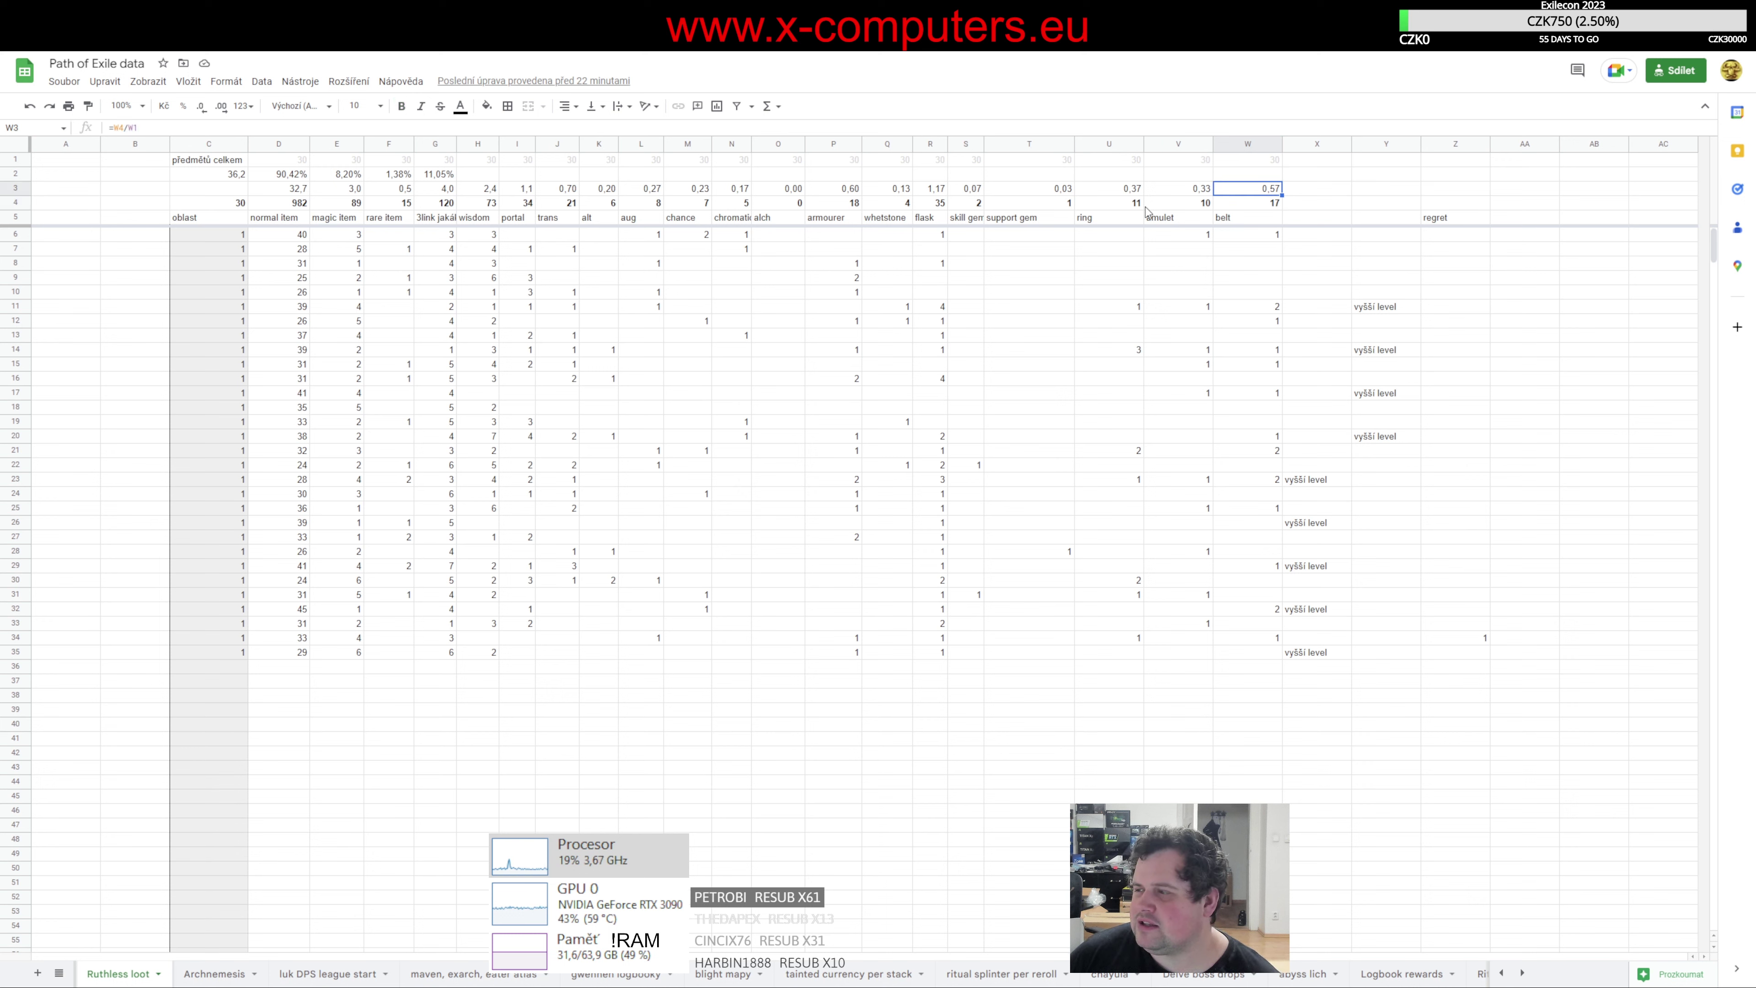
pyautogui.press('Down')
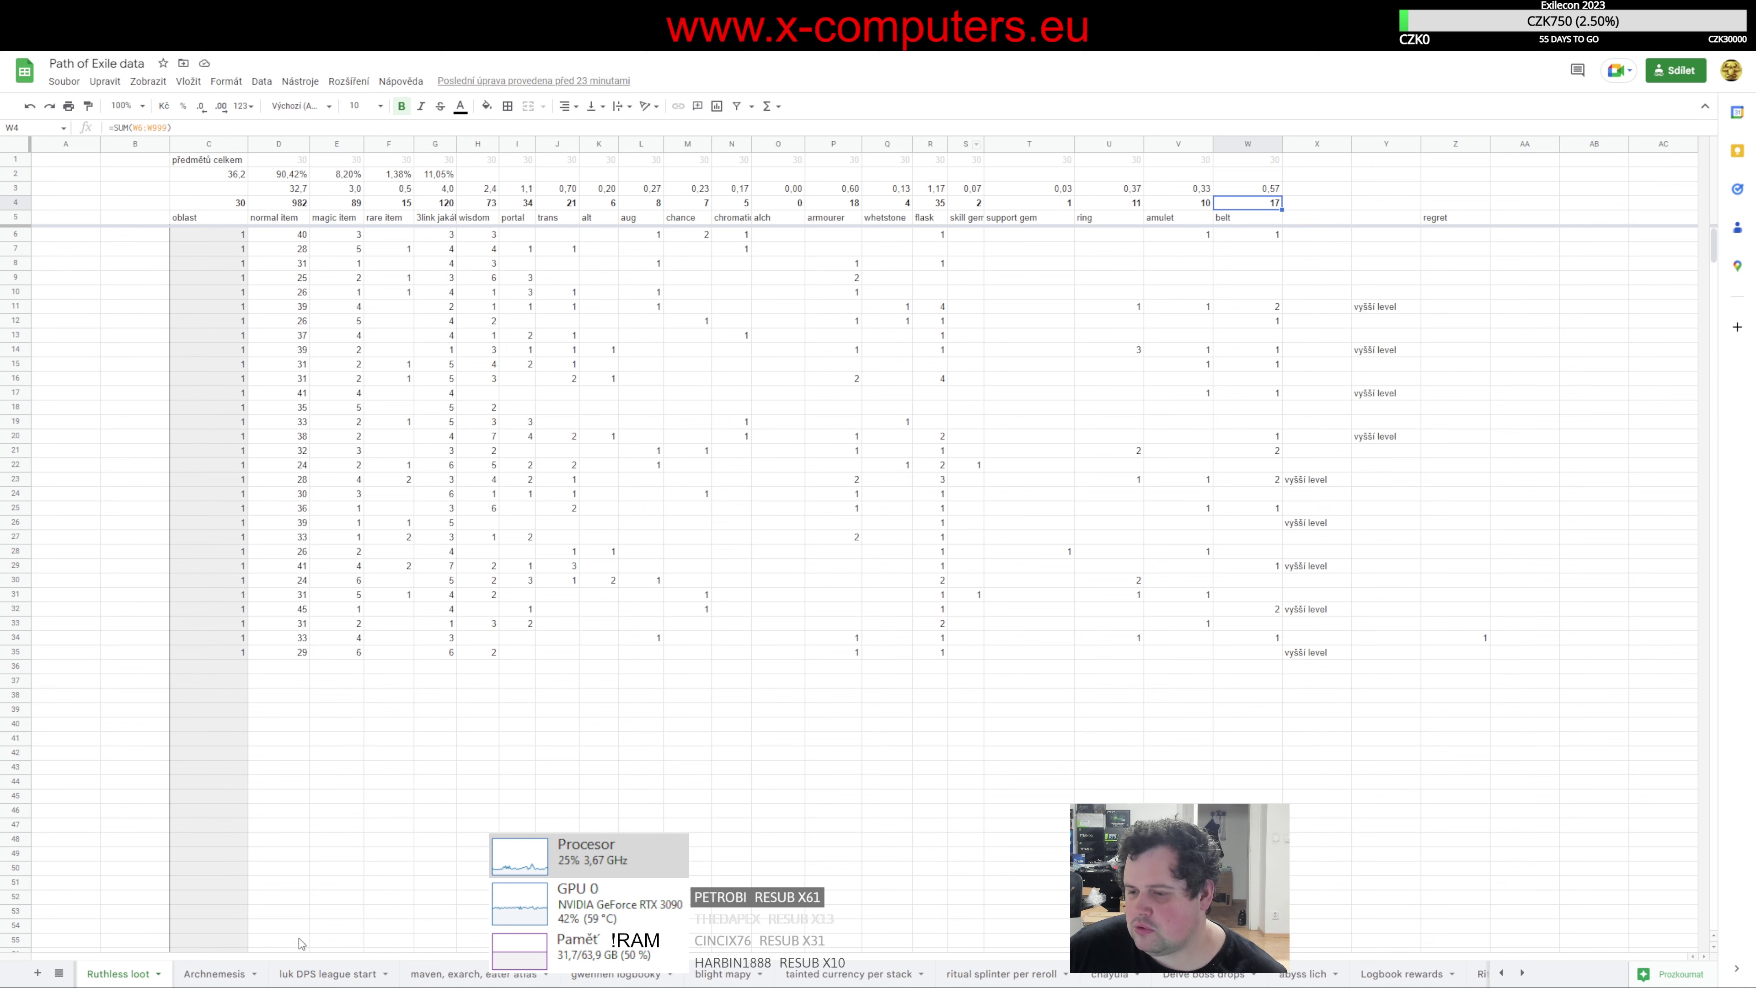
# - Look through the Archnemesis, luk DPS league start and Harvest 3.19.0d sheets, and open the časy tréning 3.19 sheet
pyautogui.click(216, 973)
pyautogui.click(325, 973)
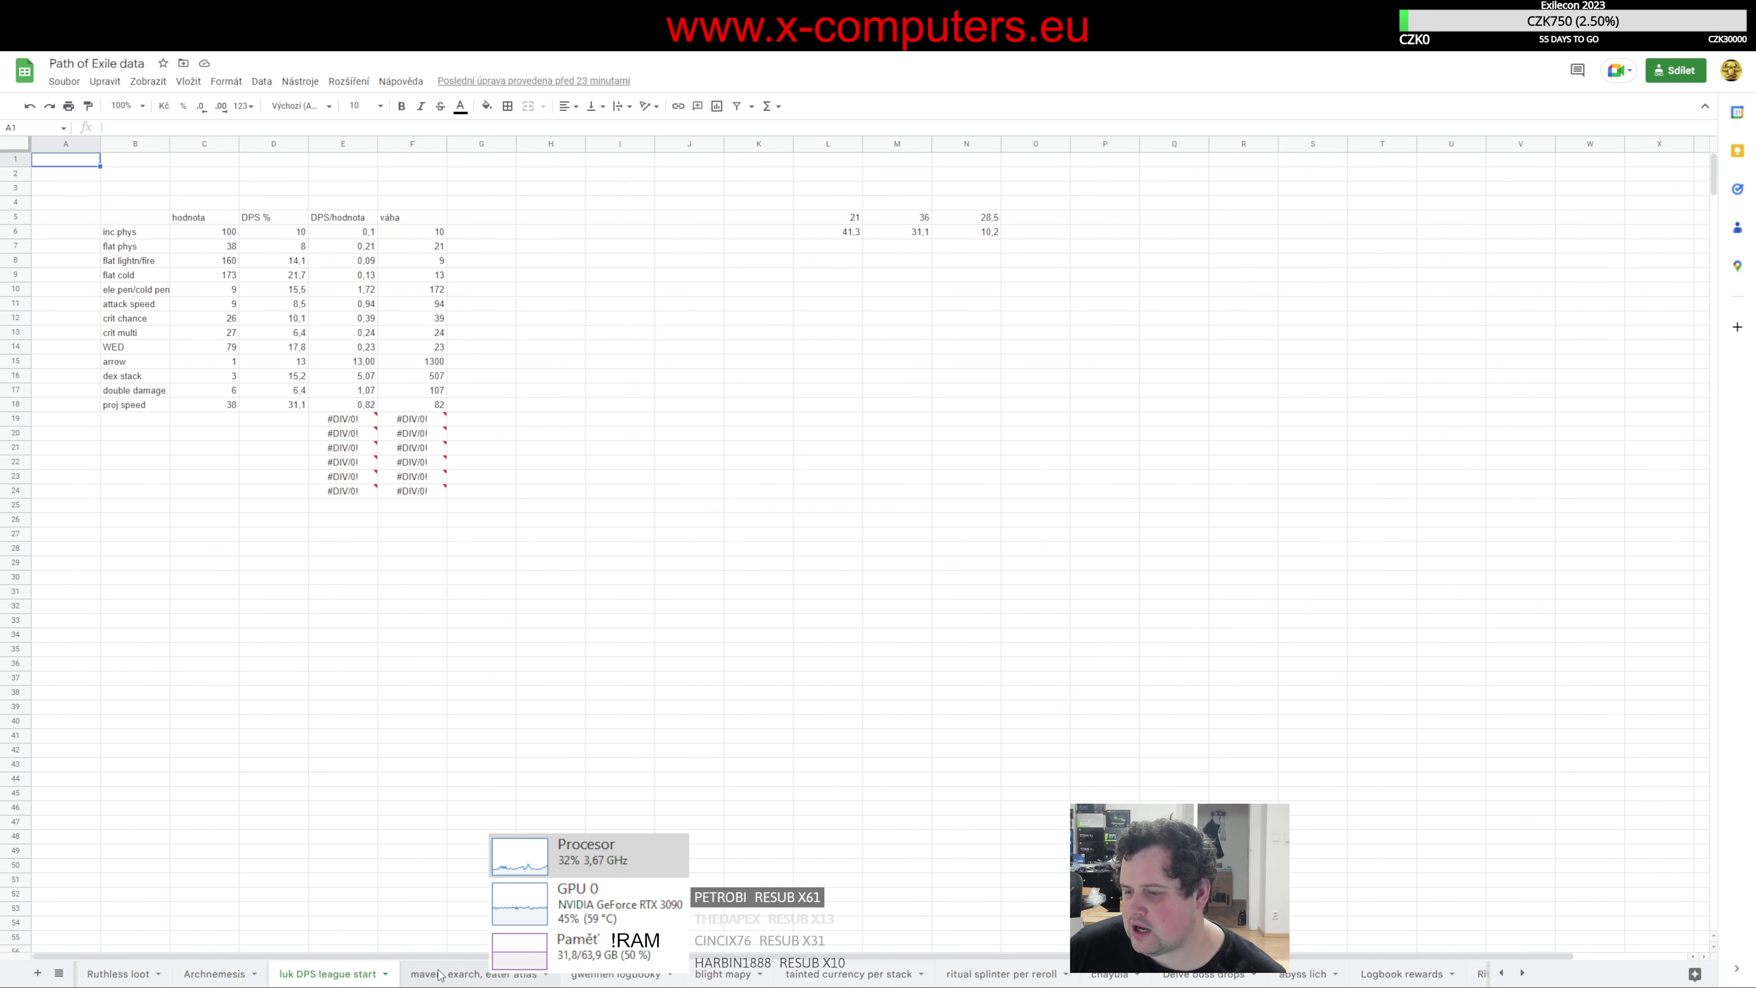
pyautogui.click(439, 975)
pyautogui.click(218, 973)
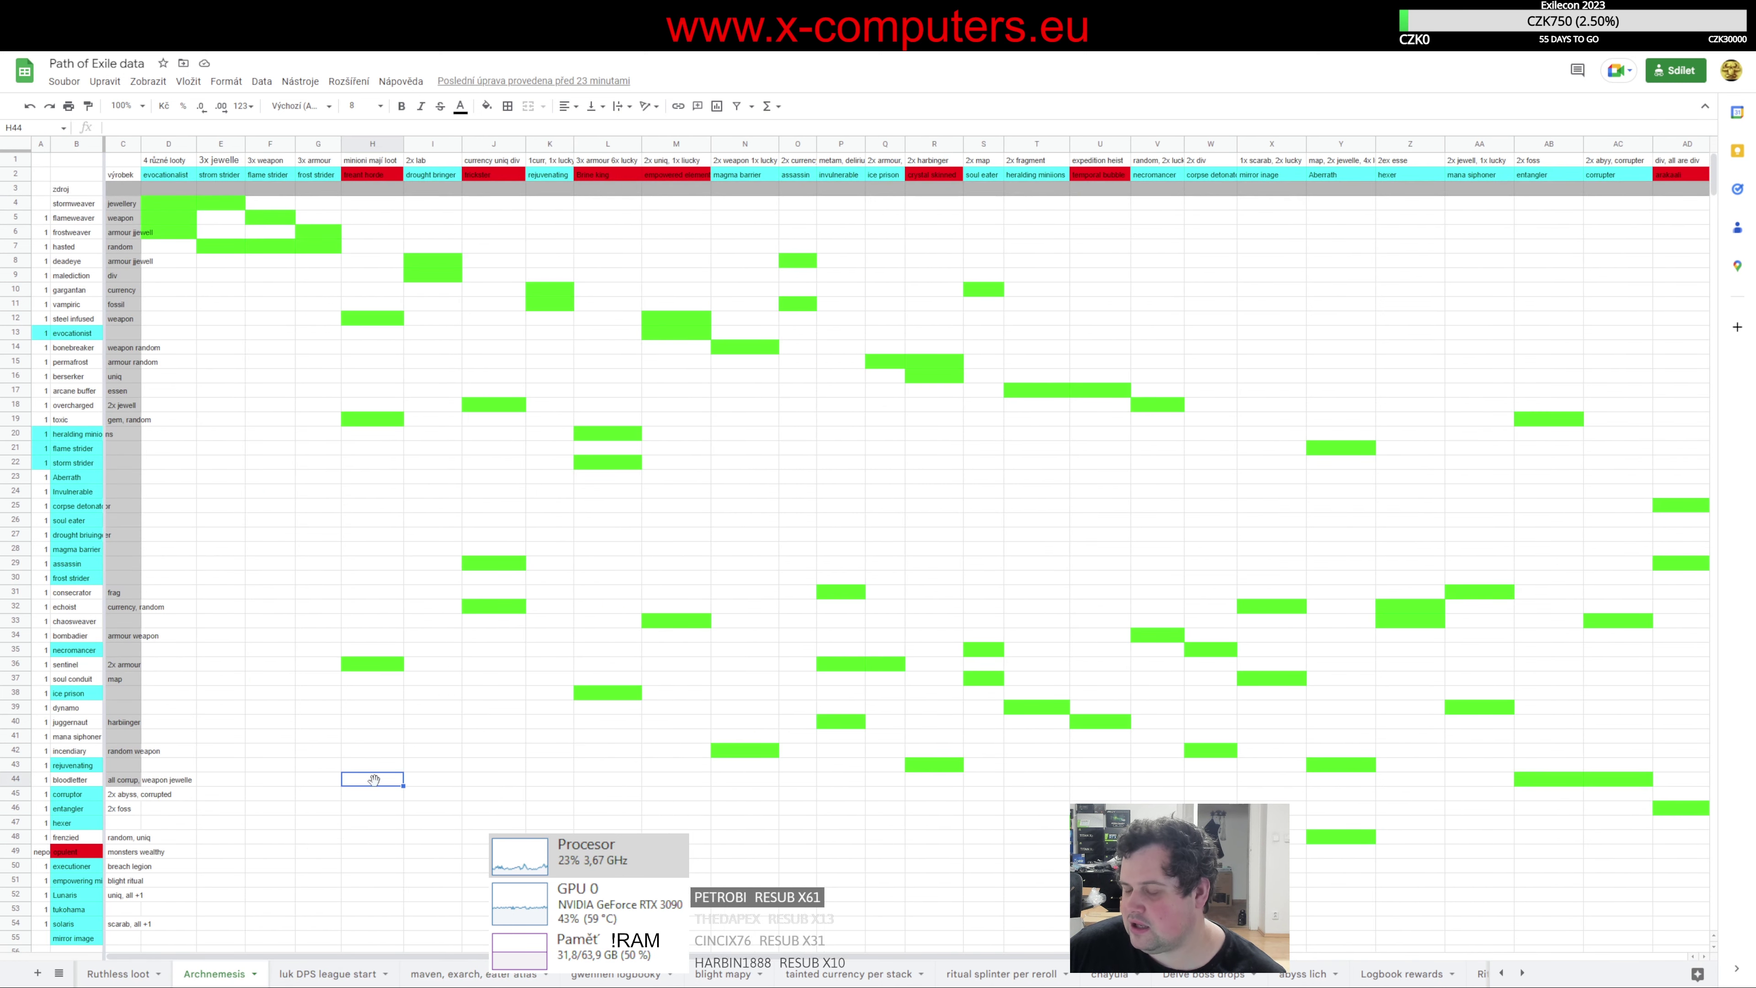
pyautogui.click(312, 971)
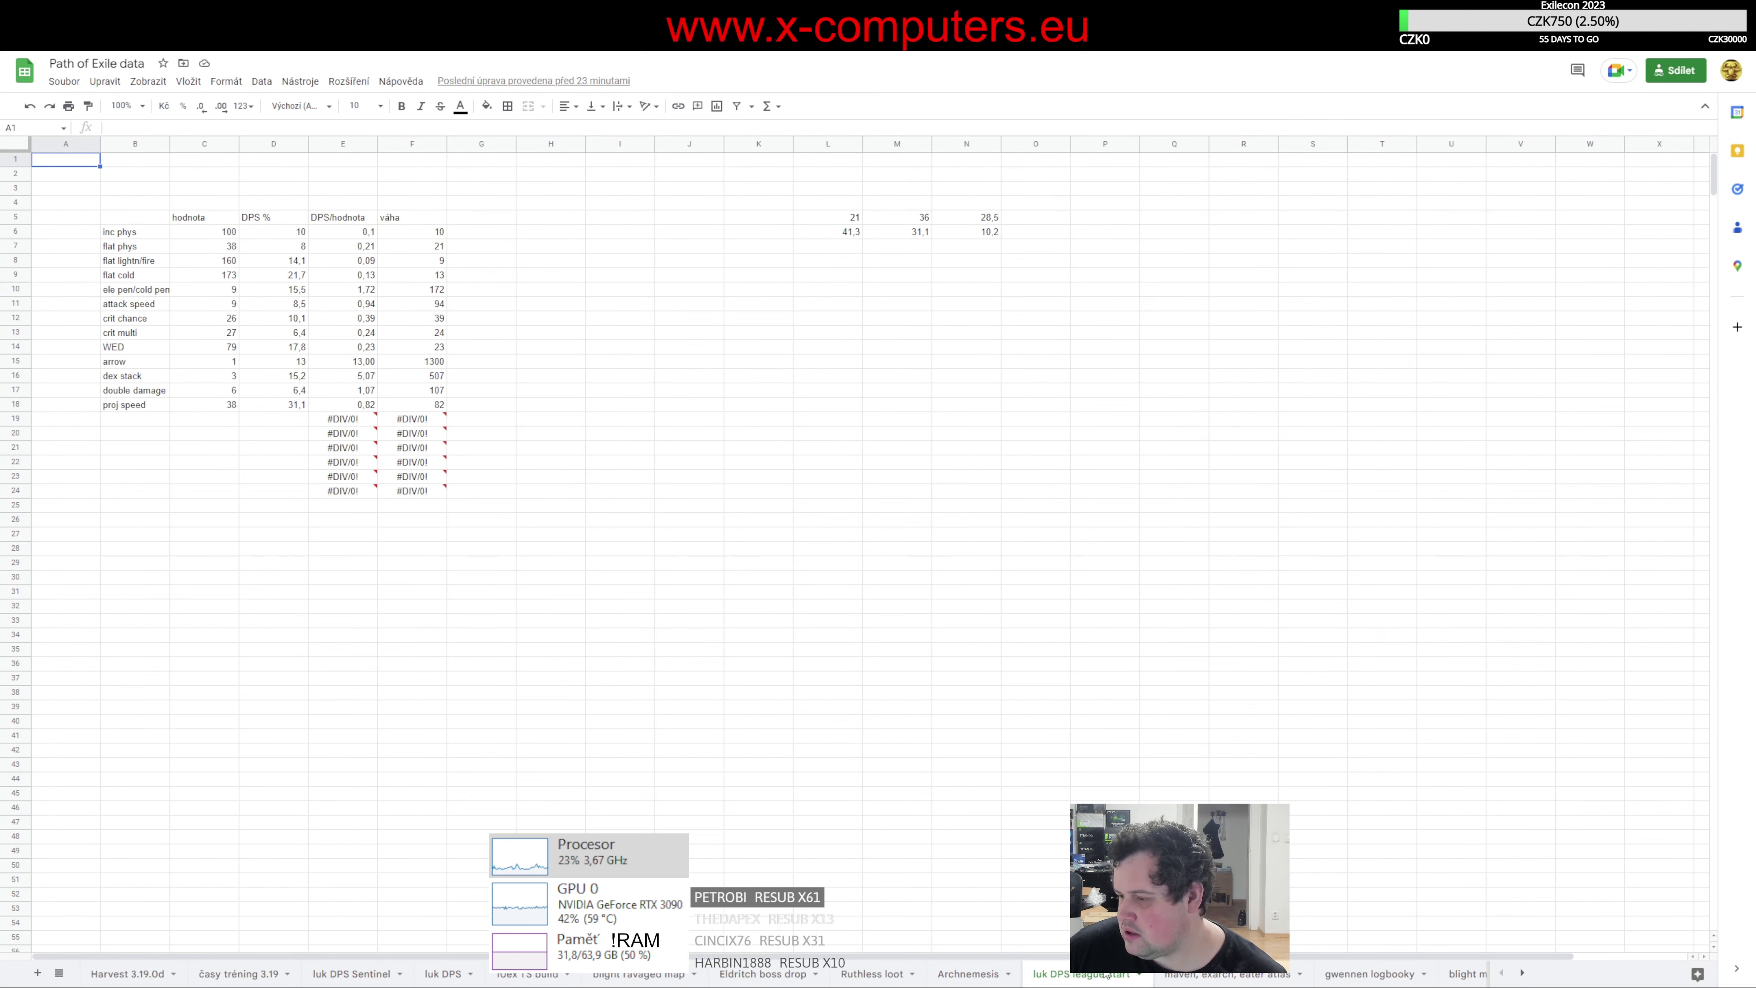
pyautogui.click(126, 975)
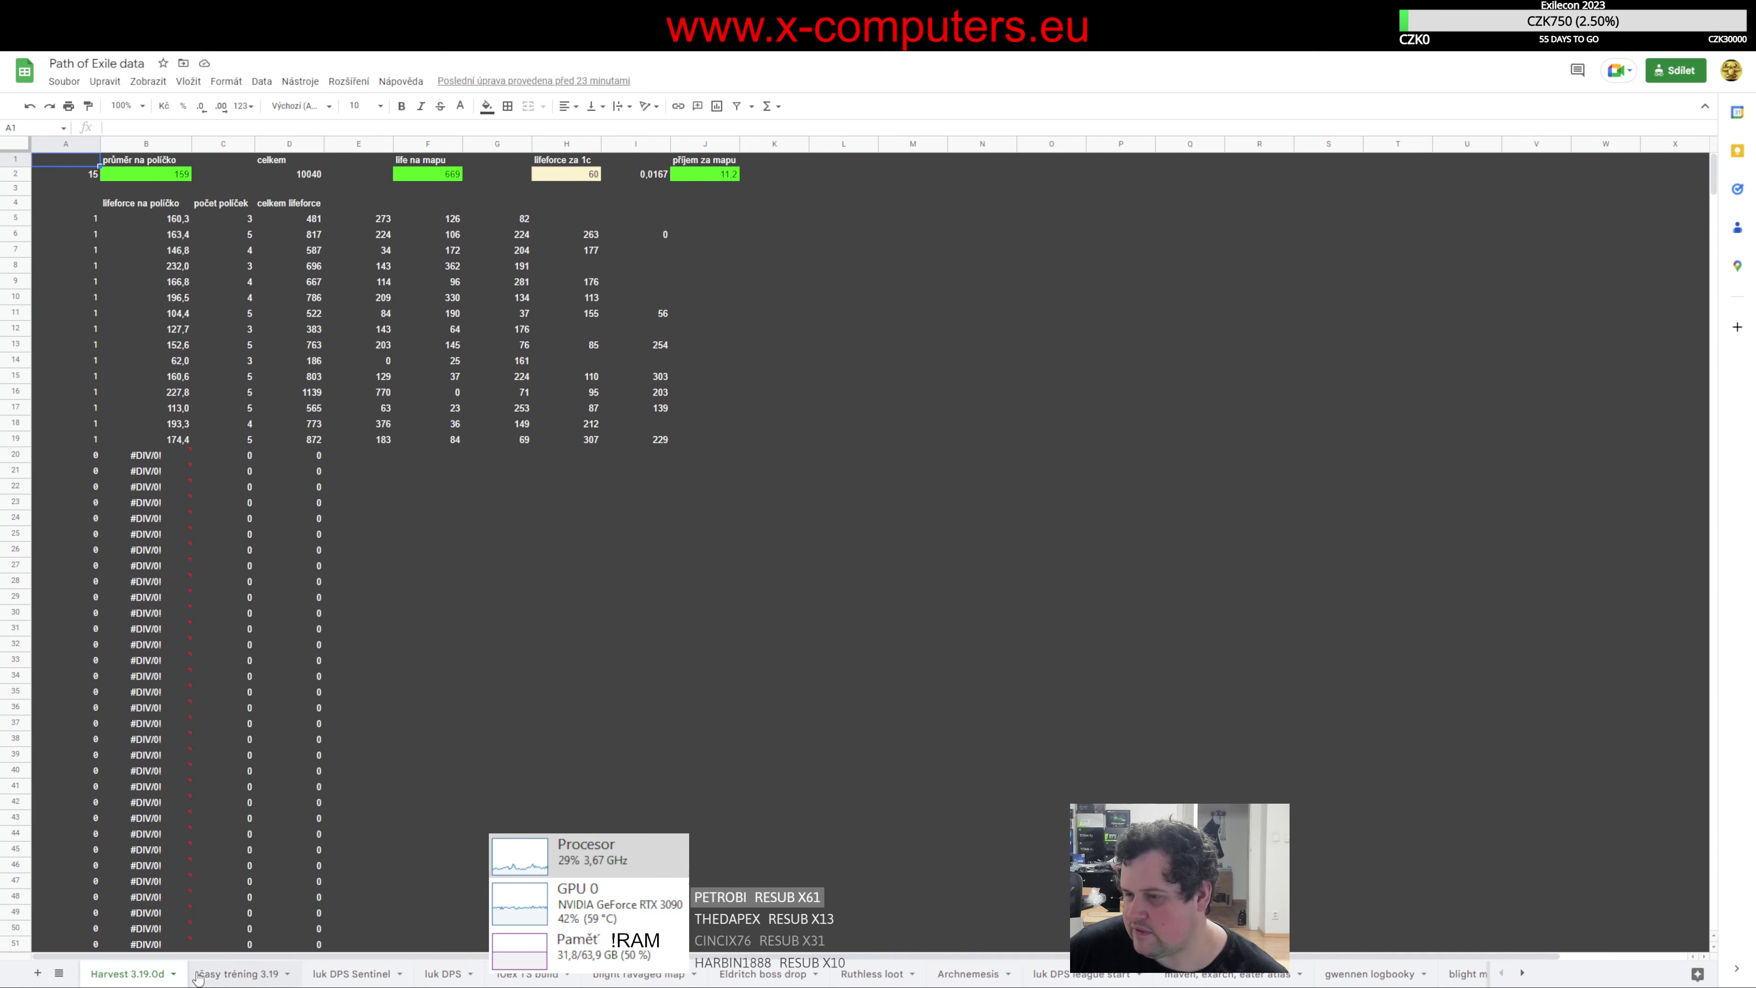
pyautogui.click(228, 976)
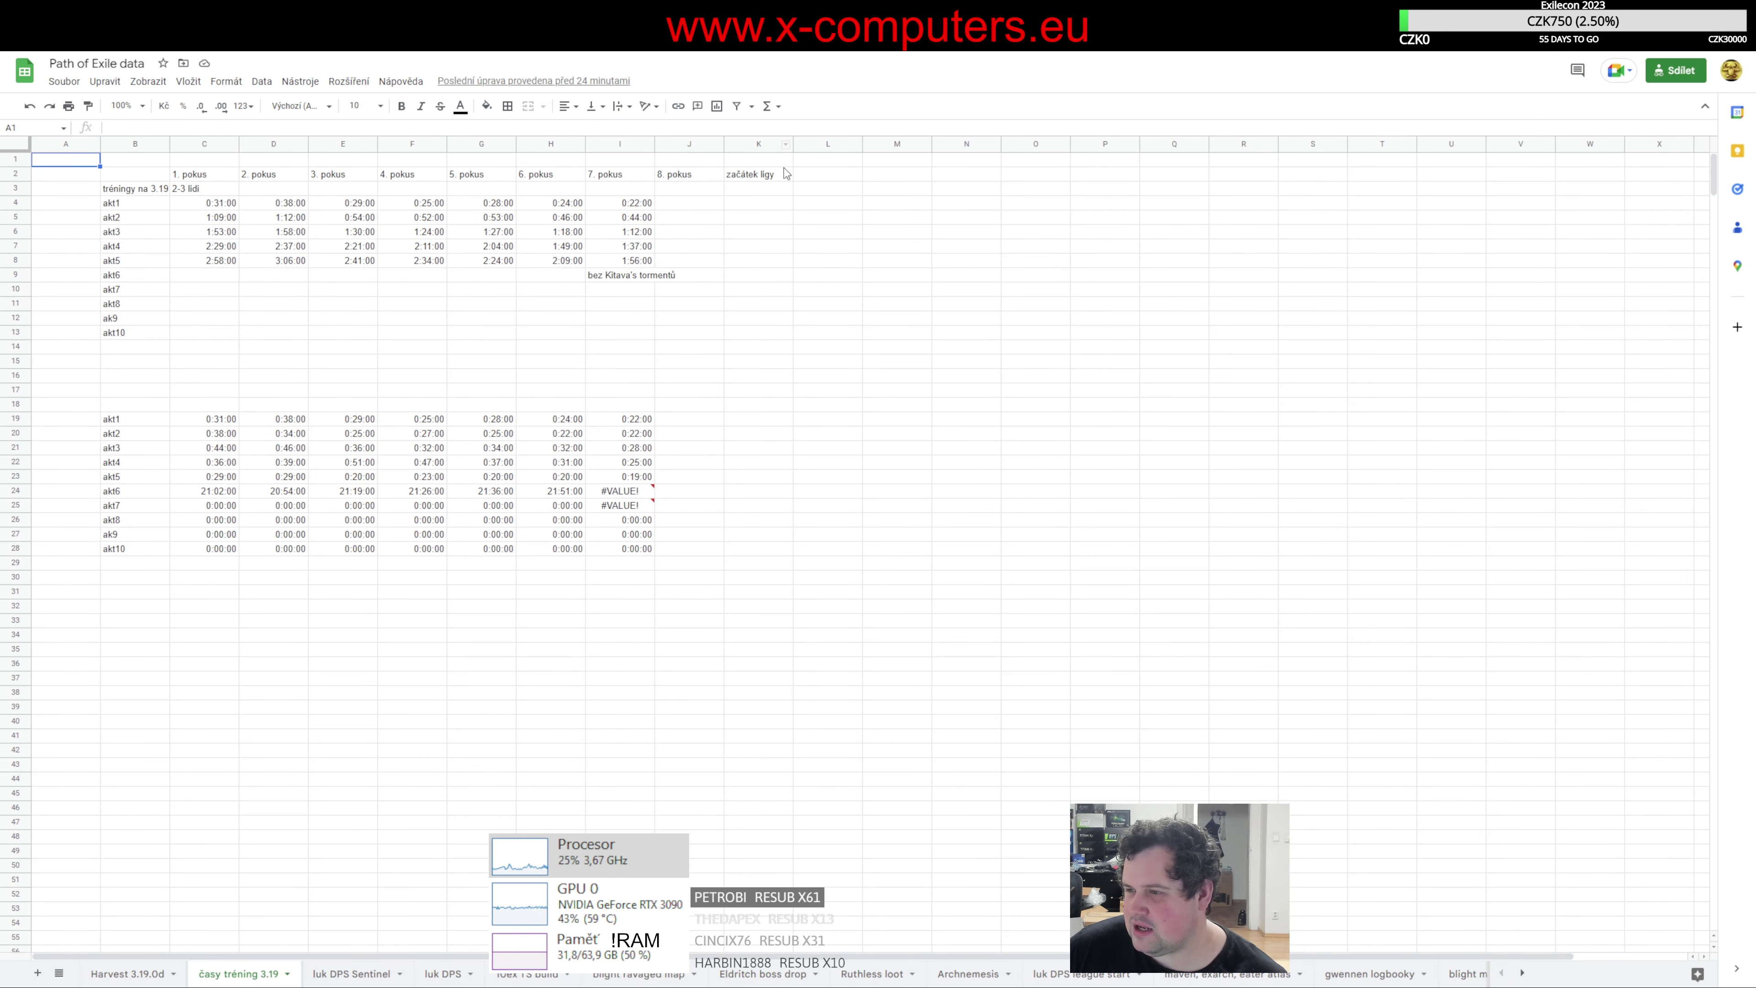